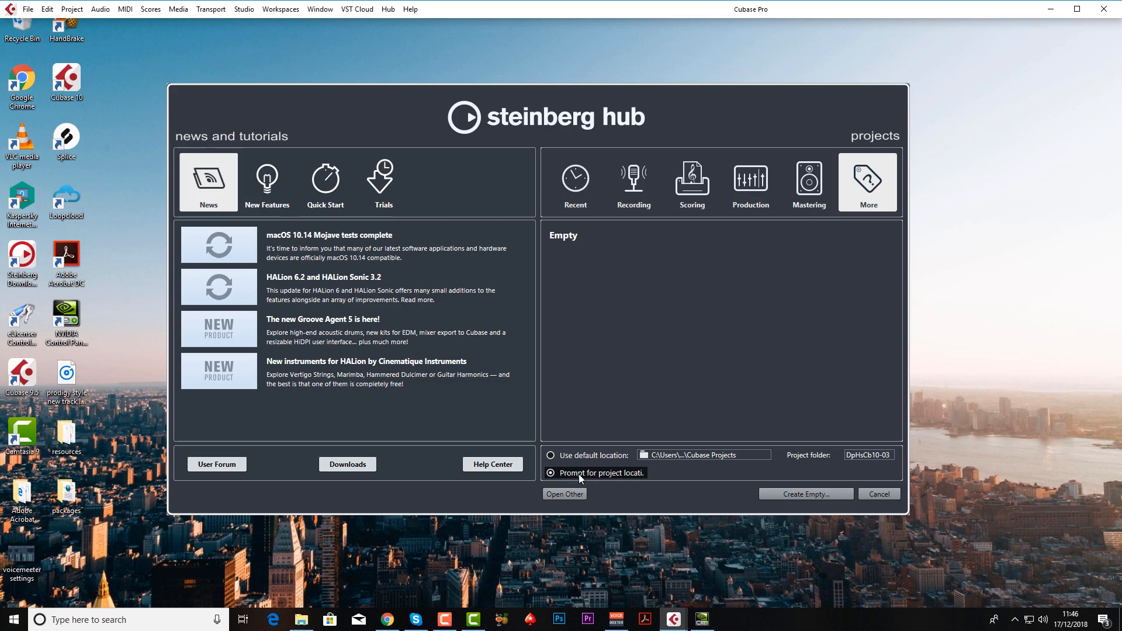
Step: Create an empty project in the Deep House 2019 Tutorial folder under Cubase Projects
click(804, 492)
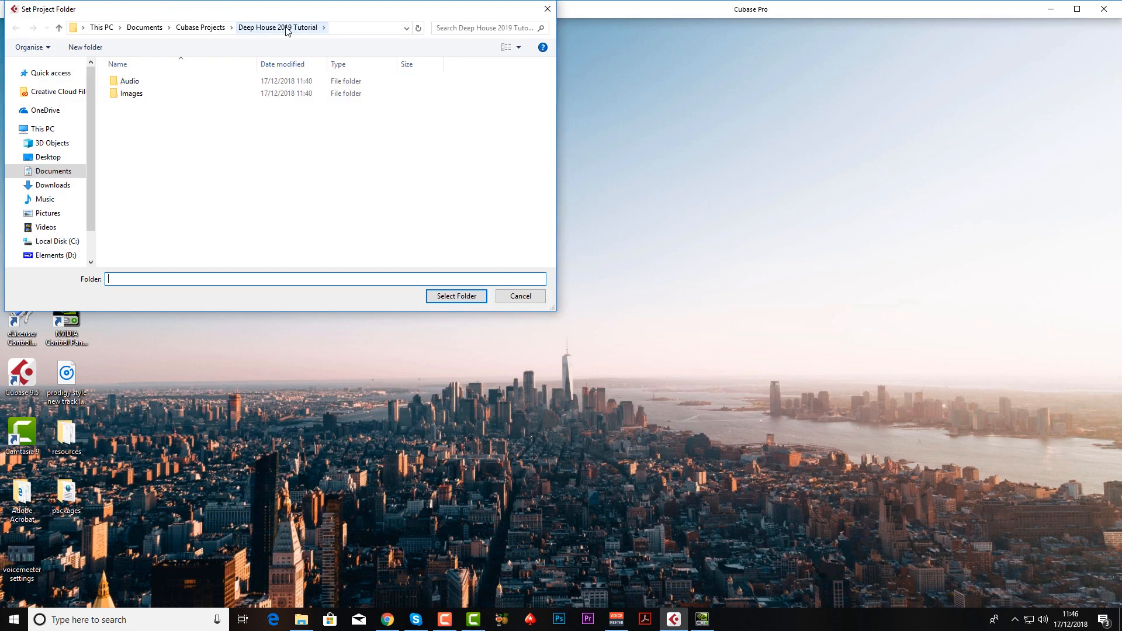
click(200, 28)
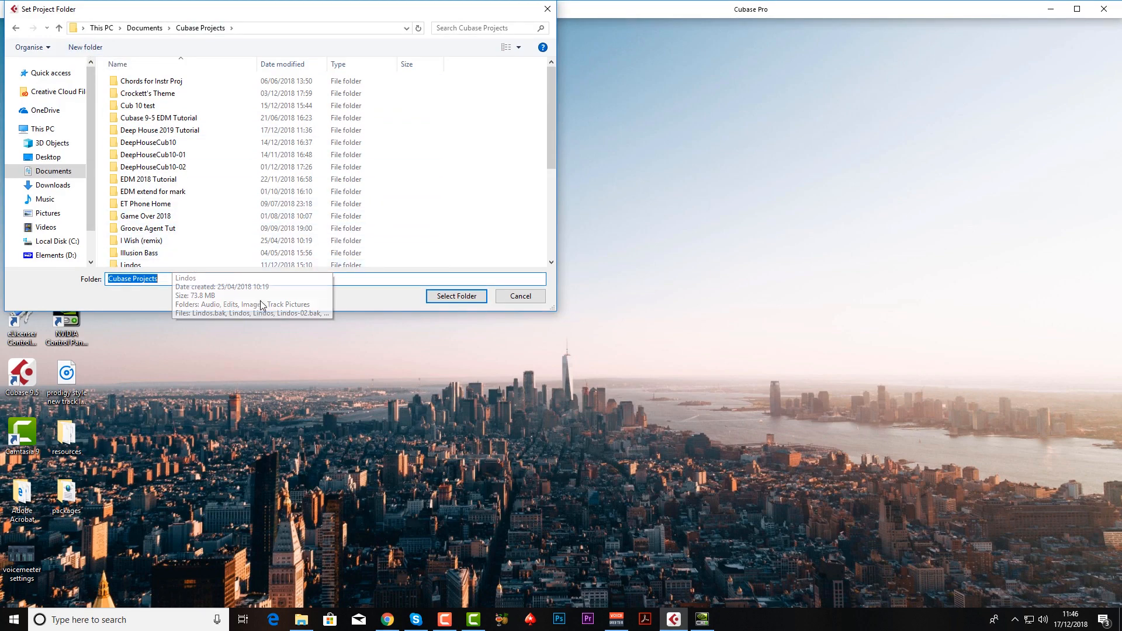
click(465, 301)
click(447, 295)
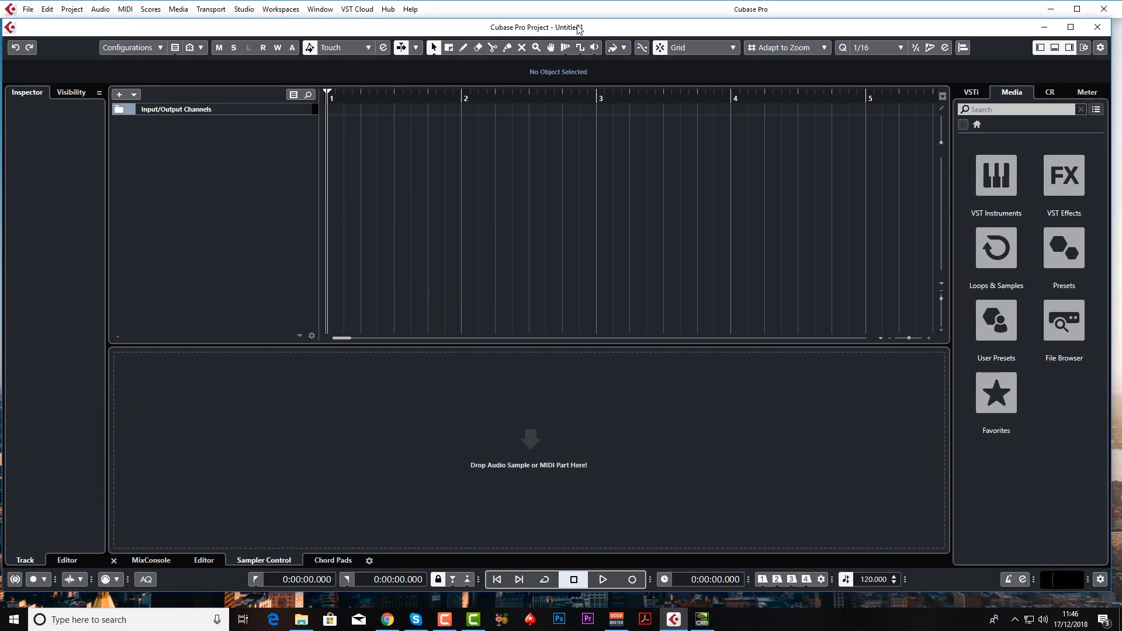
Step: Save the project as "Deep House 2019 Lesson 1" in its project folder
click(27, 10)
click(52, 104)
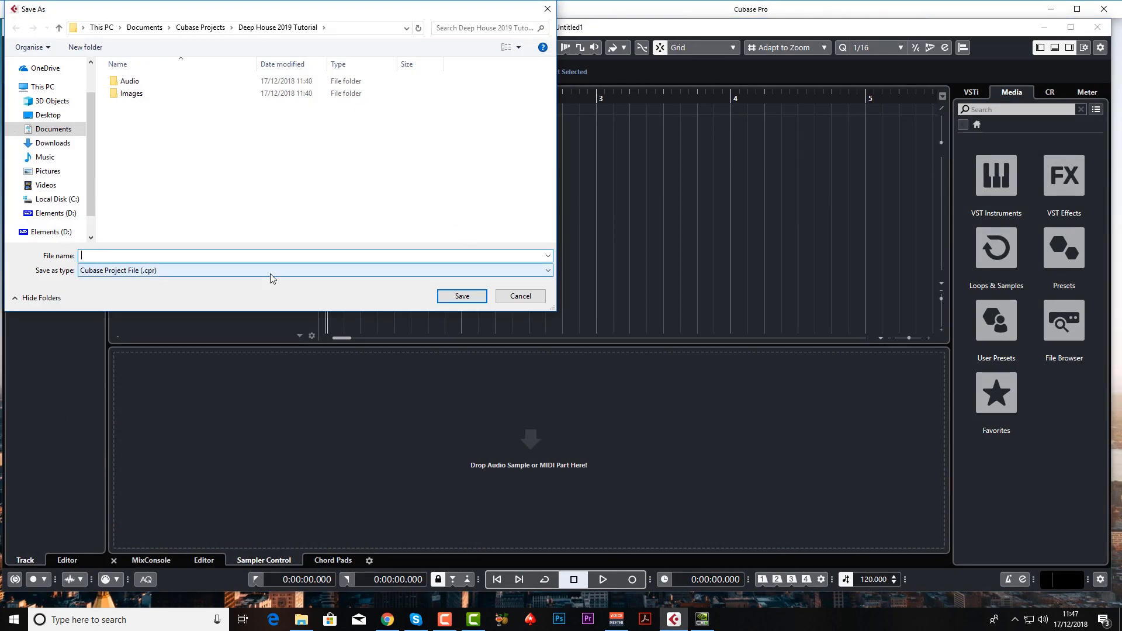
text(Deep House 2019 Lesson 1)
click(462, 296)
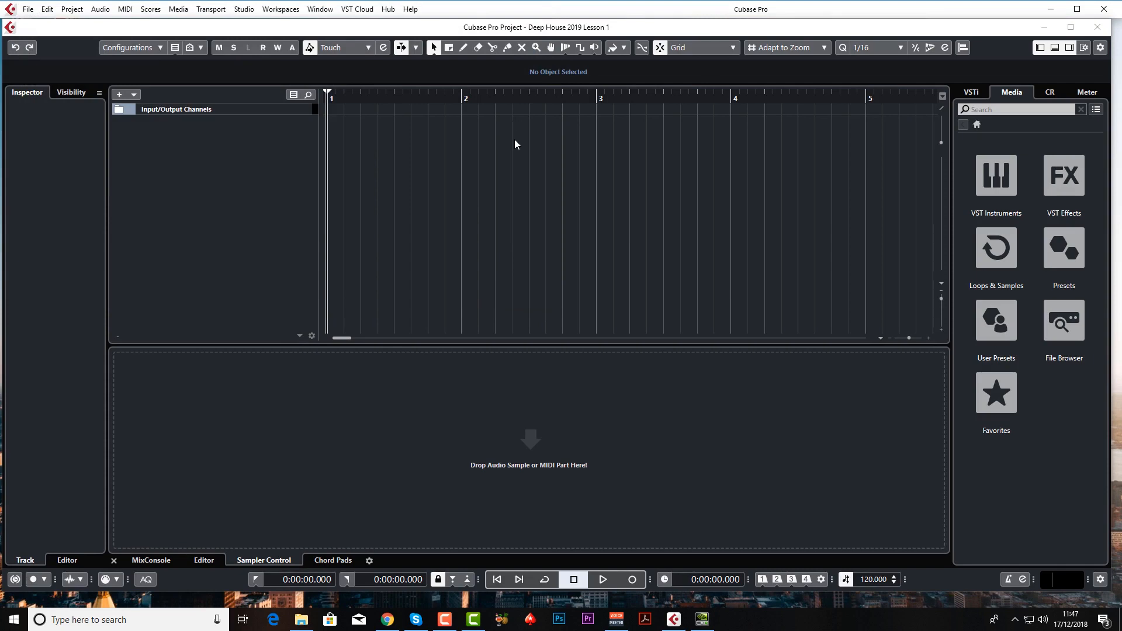
click(541, 228)
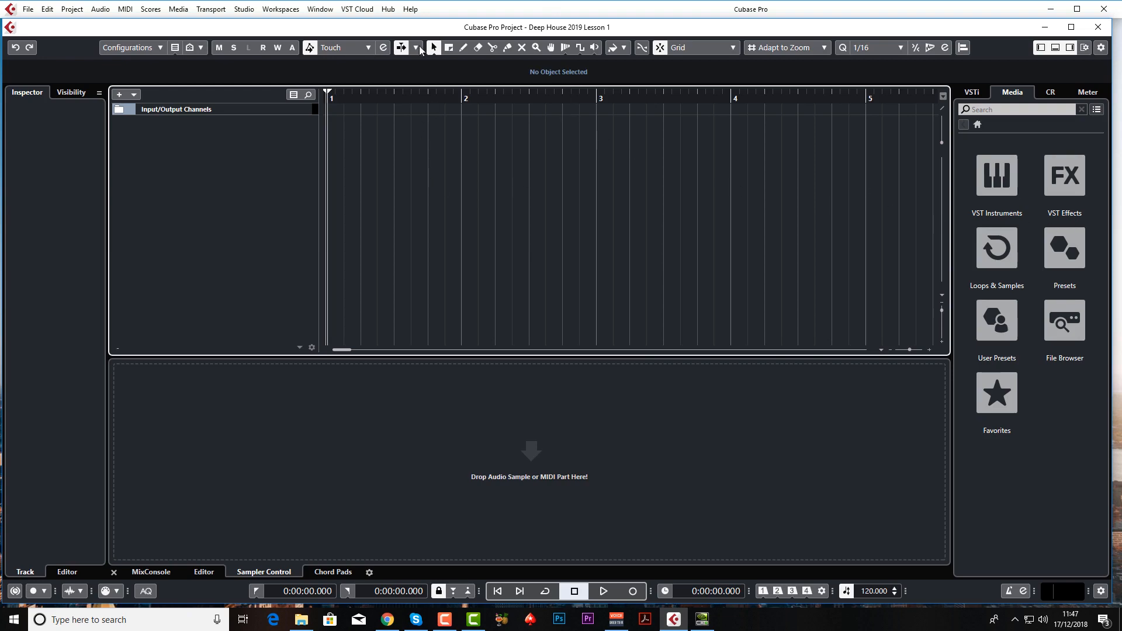
Step: Review the available ASIO drivers in the Studio Setup's VST Audio System and close the setup without changing anything
click(244, 9)
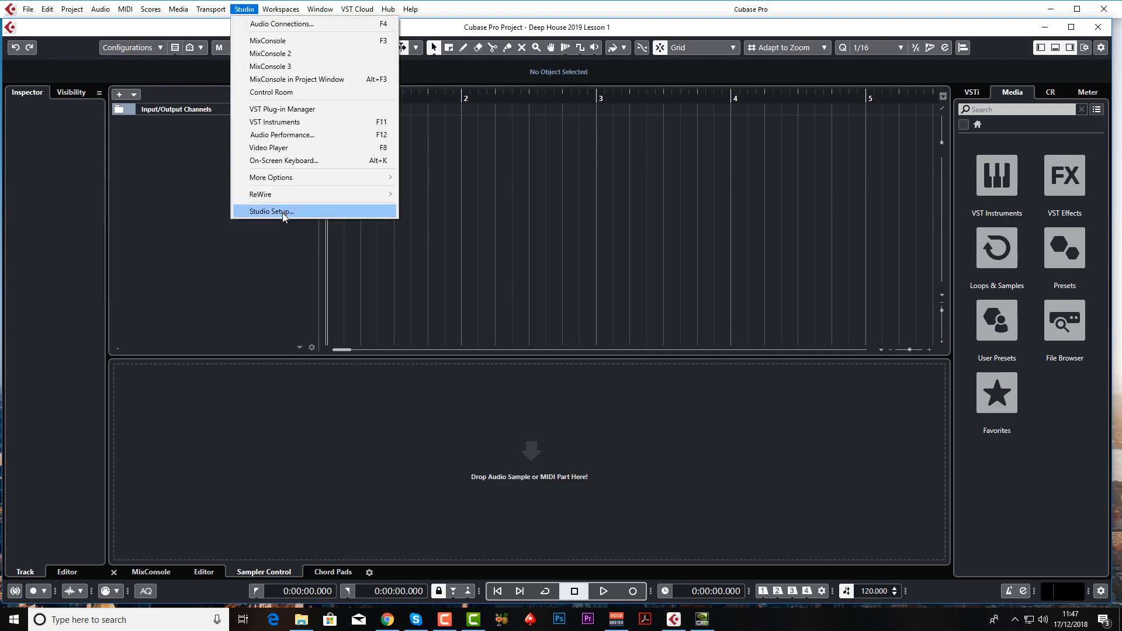
click(310, 215)
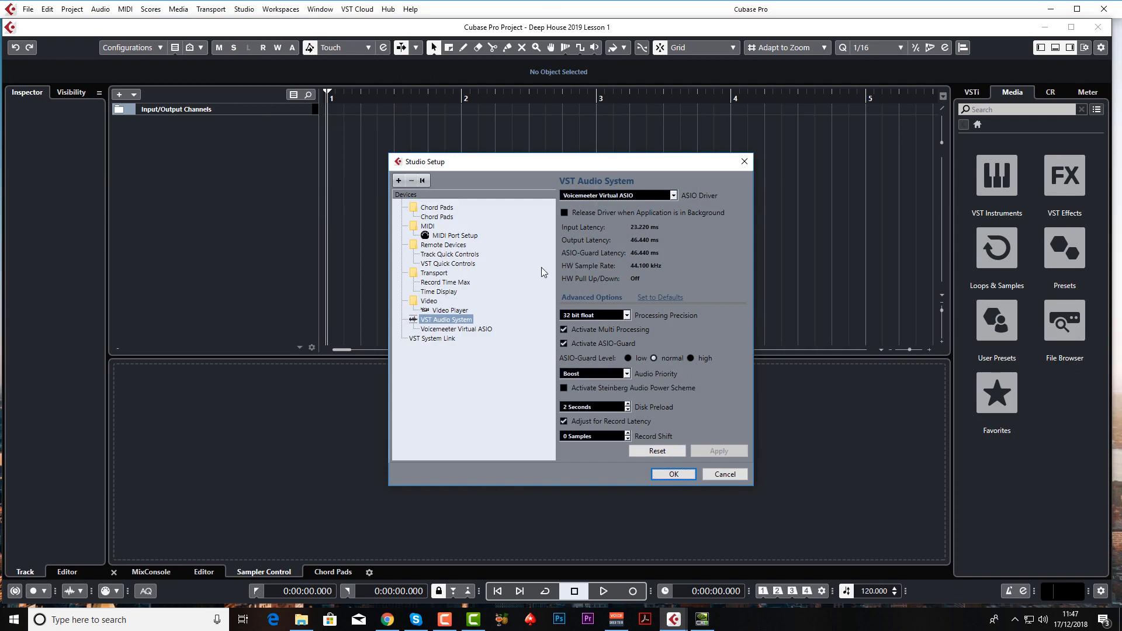
click(676, 197)
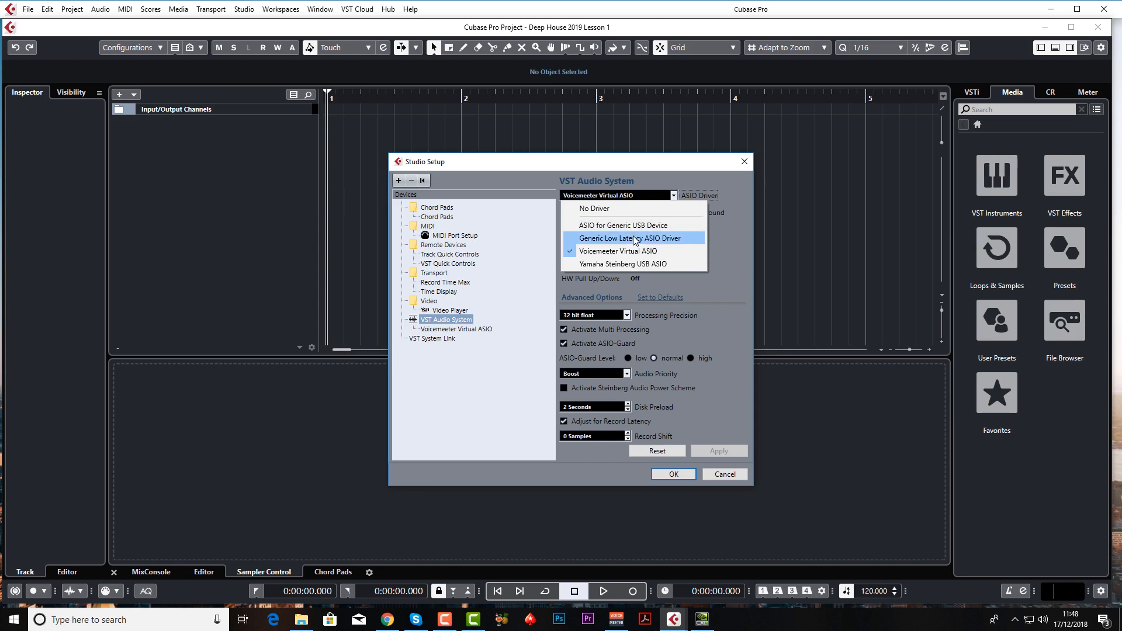
click(606, 388)
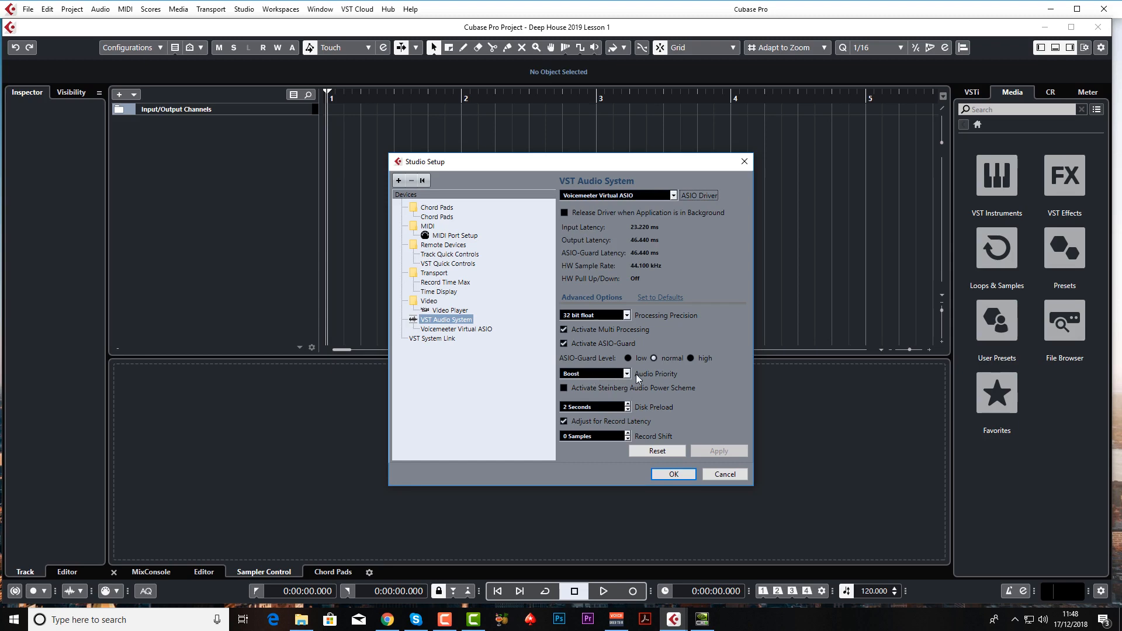
key(Escape)
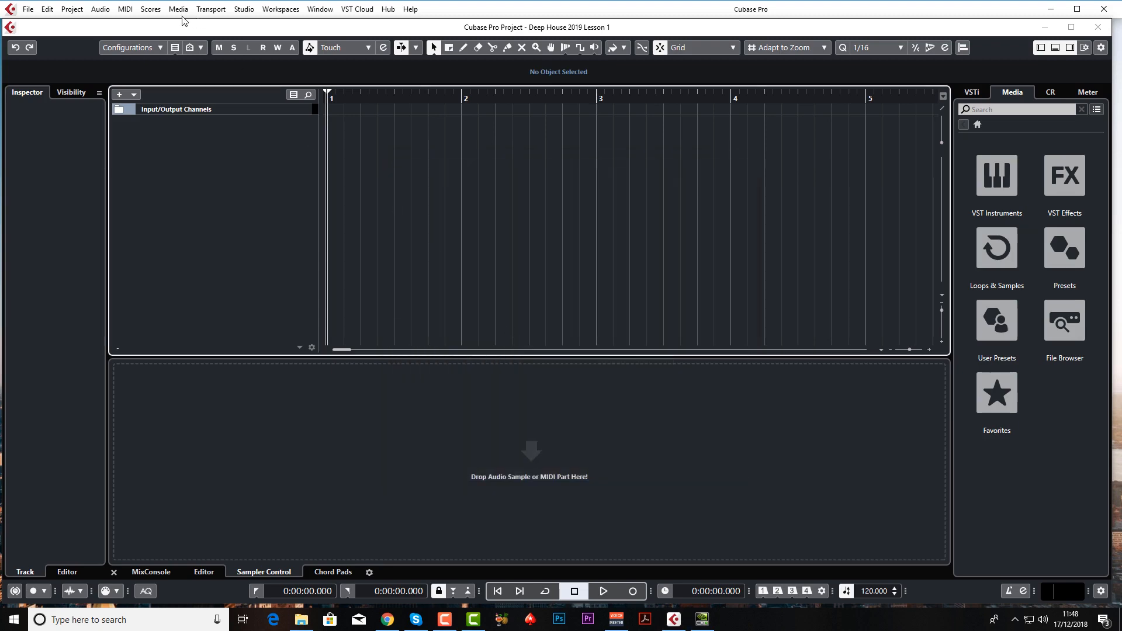
Step: Review the sample rate, bit depth and record file type in the Project Setup and accept the settings
click(72, 9)
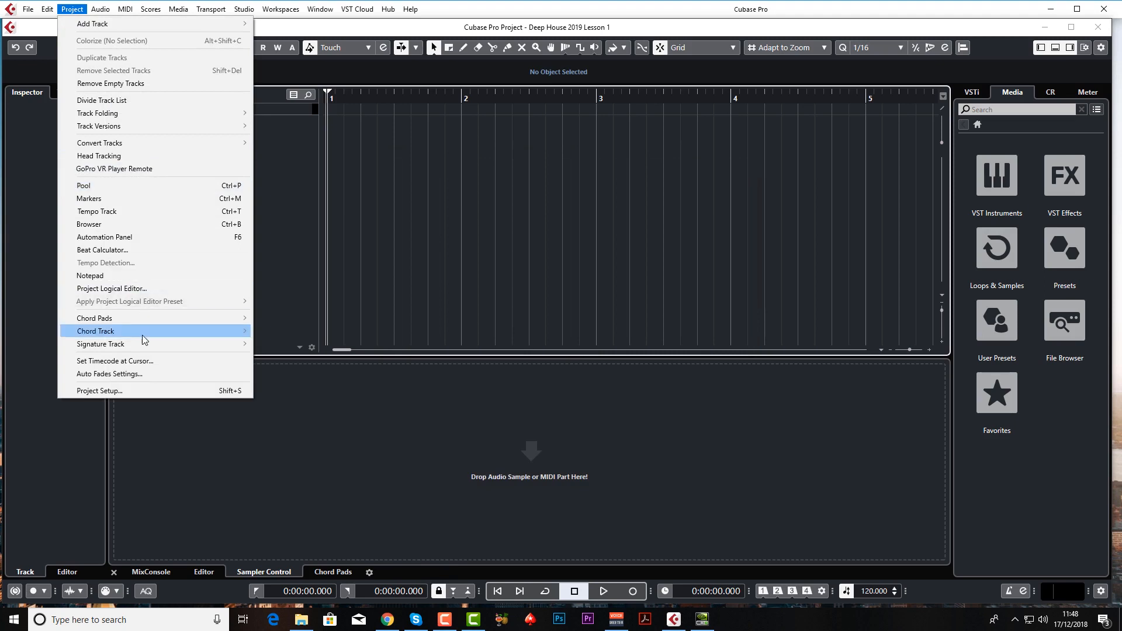
click(143, 391)
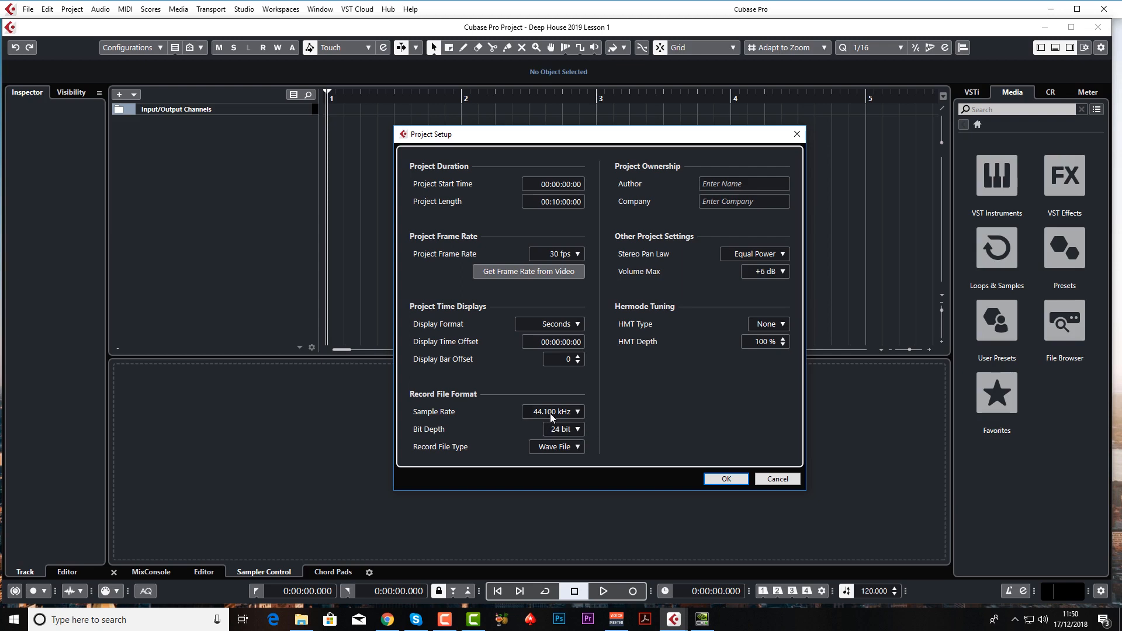
click(725, 478)
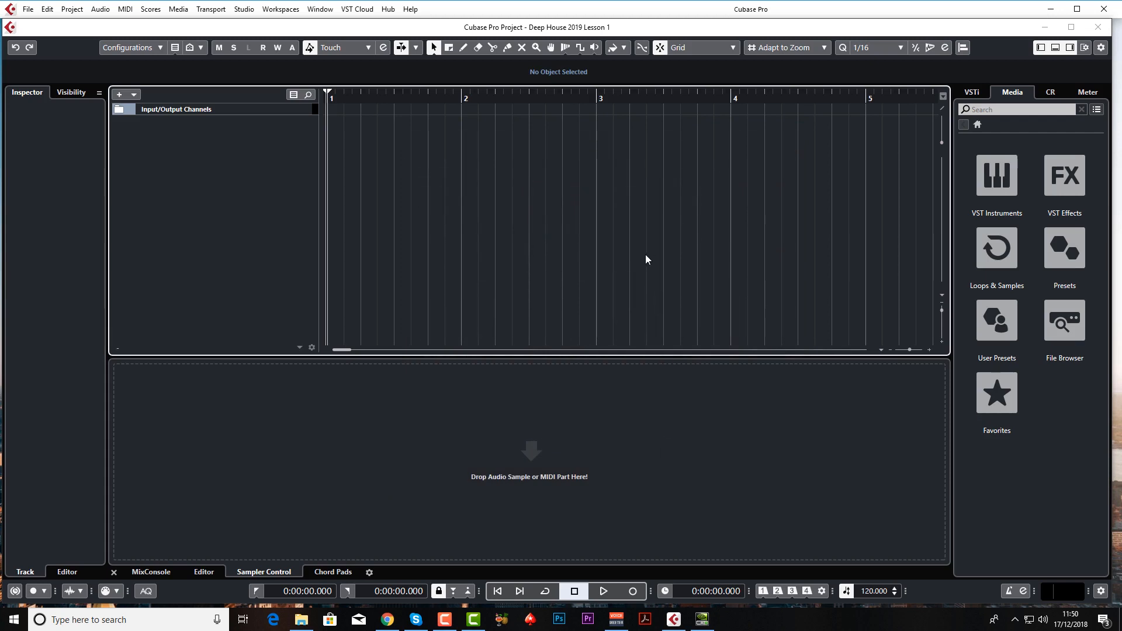
Step: Examine how the timeline grid changes with the zoom level, and check the snap setting and grid type options
key(g)
key(g)
key(g)
key(g)
key(g)
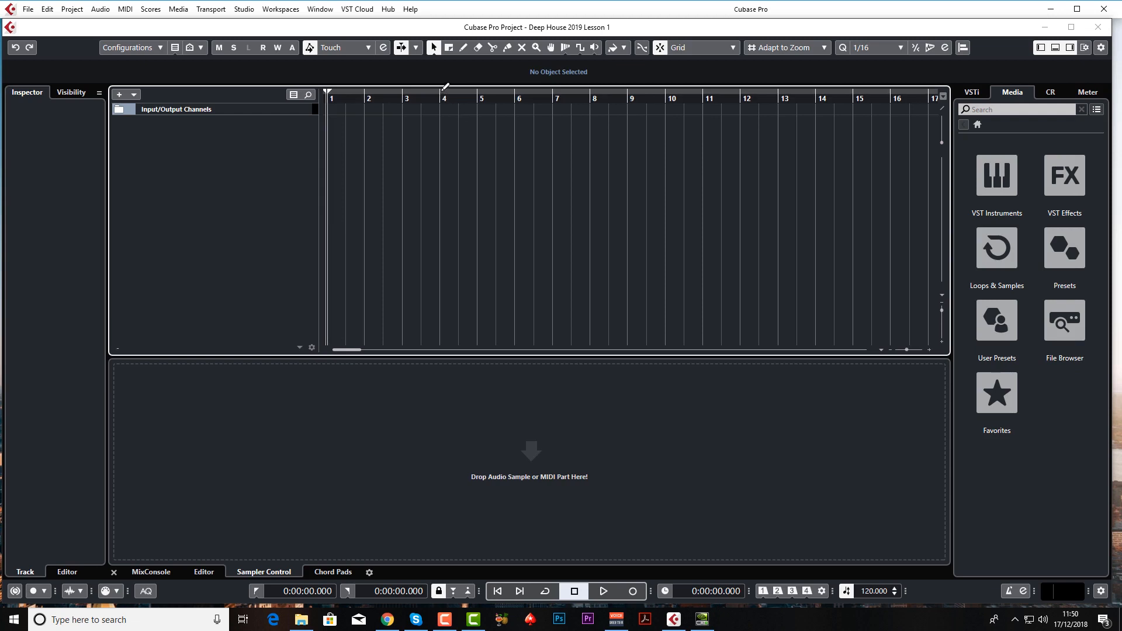
click(660, 51)
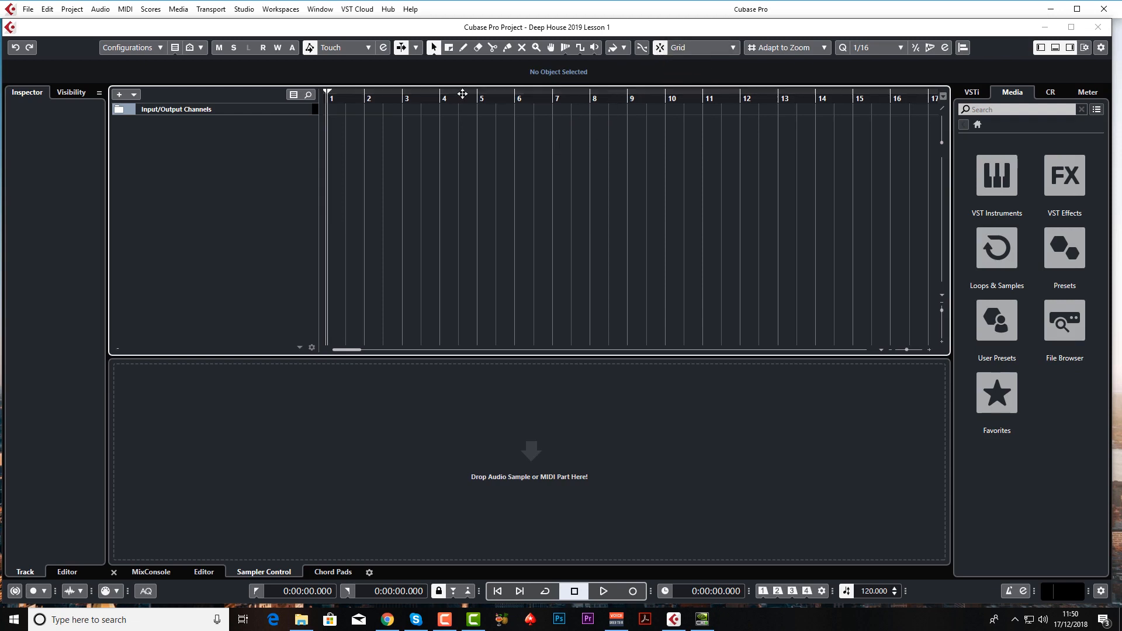
click(795, 49)
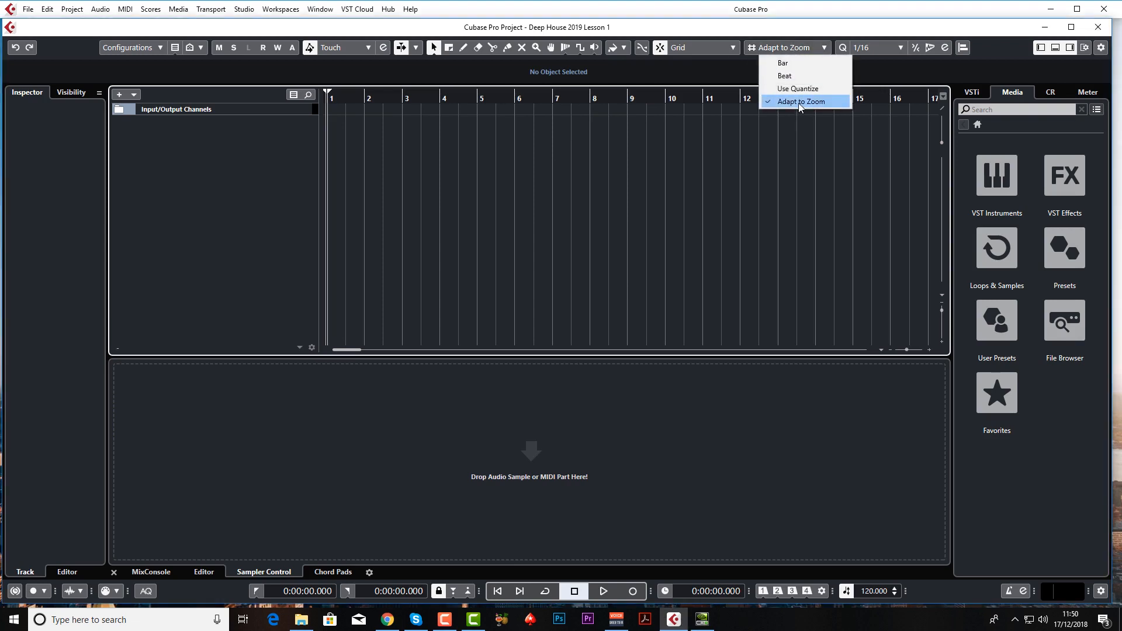
click(635, 72)
mouse_move(550, 98)
mouse_down()
mouse_move(554, 142)
mouse_move(555, 119)
mouse_up()
Step: Try the Use Quantize grid type with a 1/2 quantize preset, and restore 1/16 and Adapt to Zoom
click(808, 46)
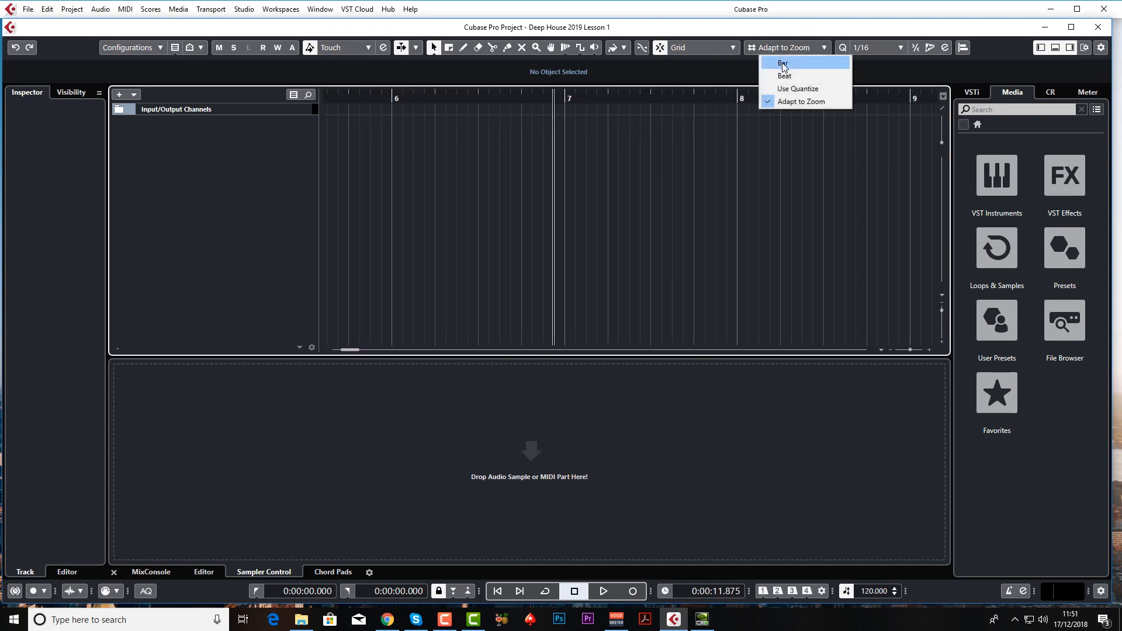
click(801, 91)
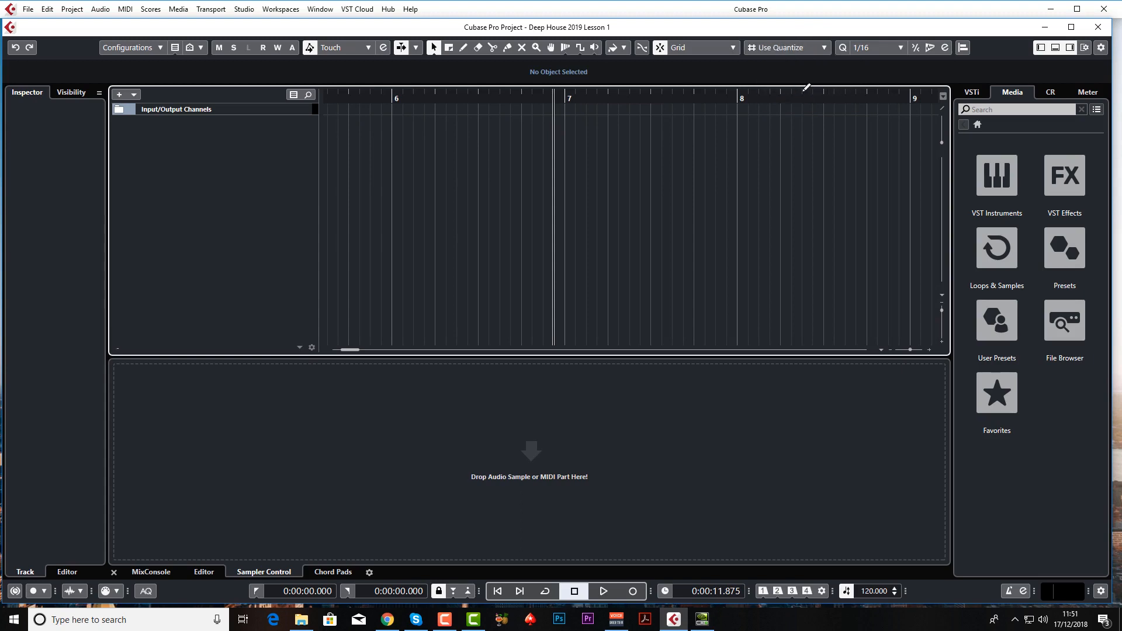
click(880, 48)
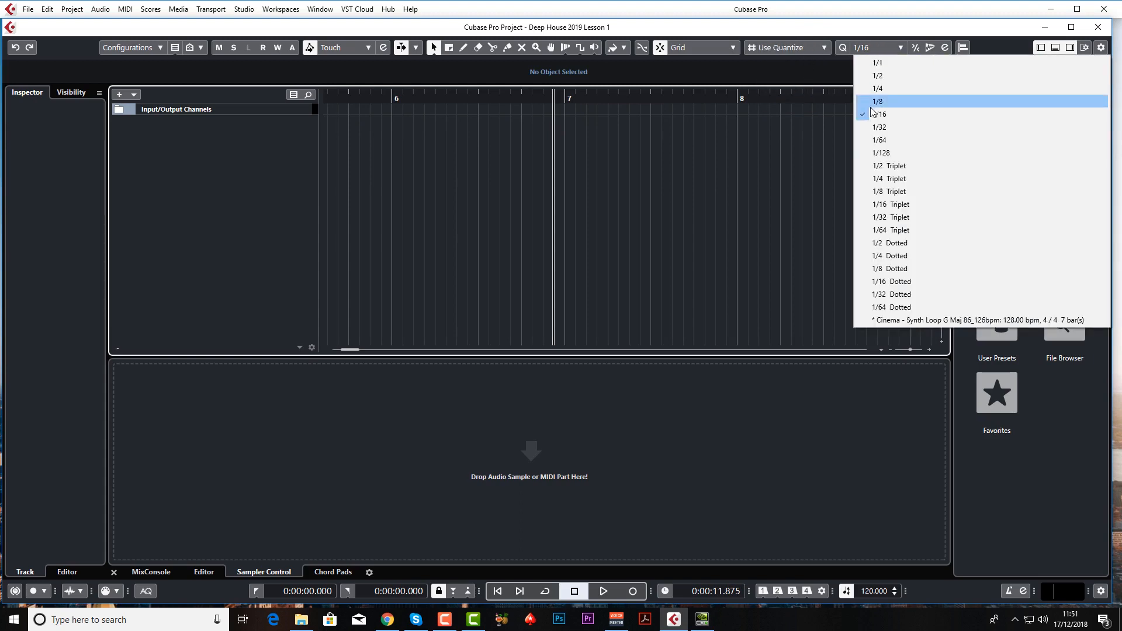
click(879, 75)
click(882, 50)
click(879, 114)
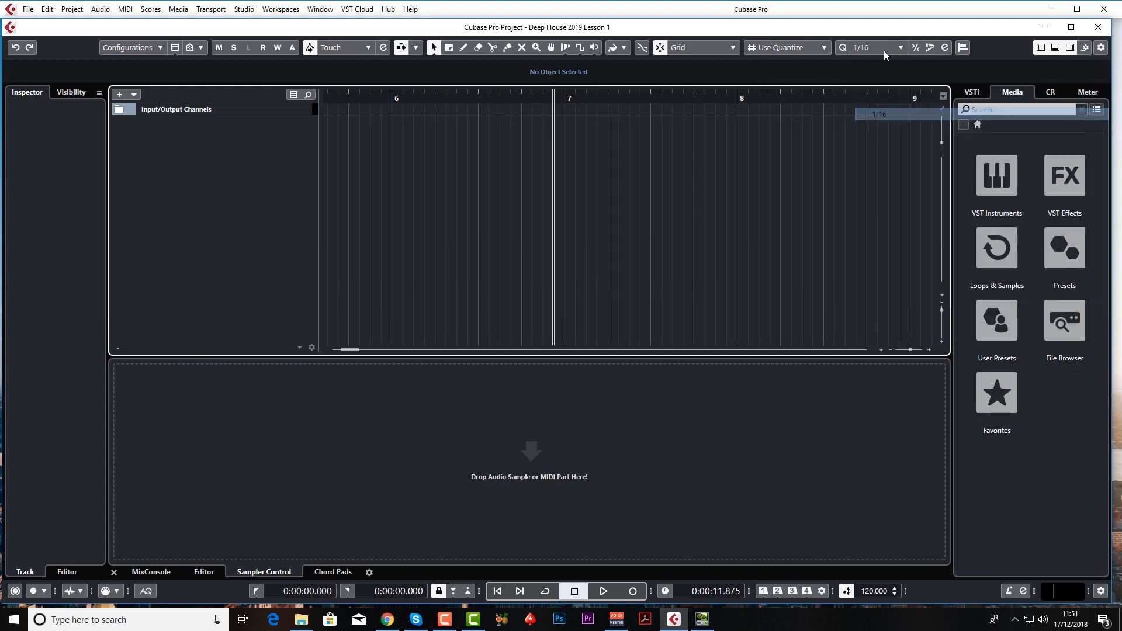
click(798, 49)
click(800, 101)
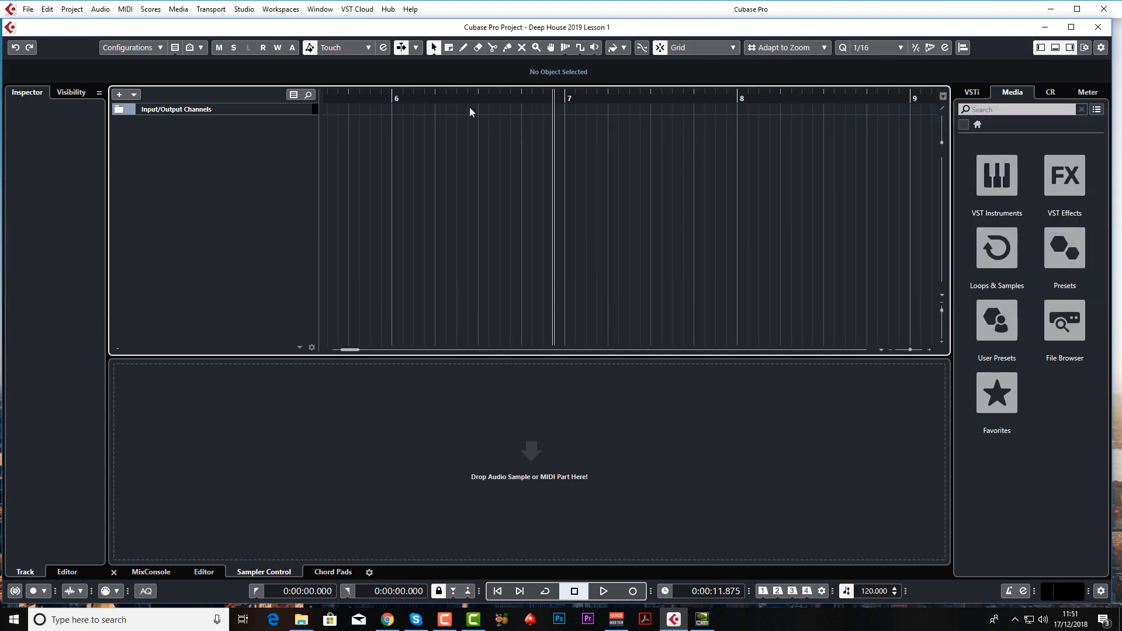
Step: Set the locator range on the timeline ruler from bar 4 to bar 8
key(g)
drag(436, 96, 712, 96)
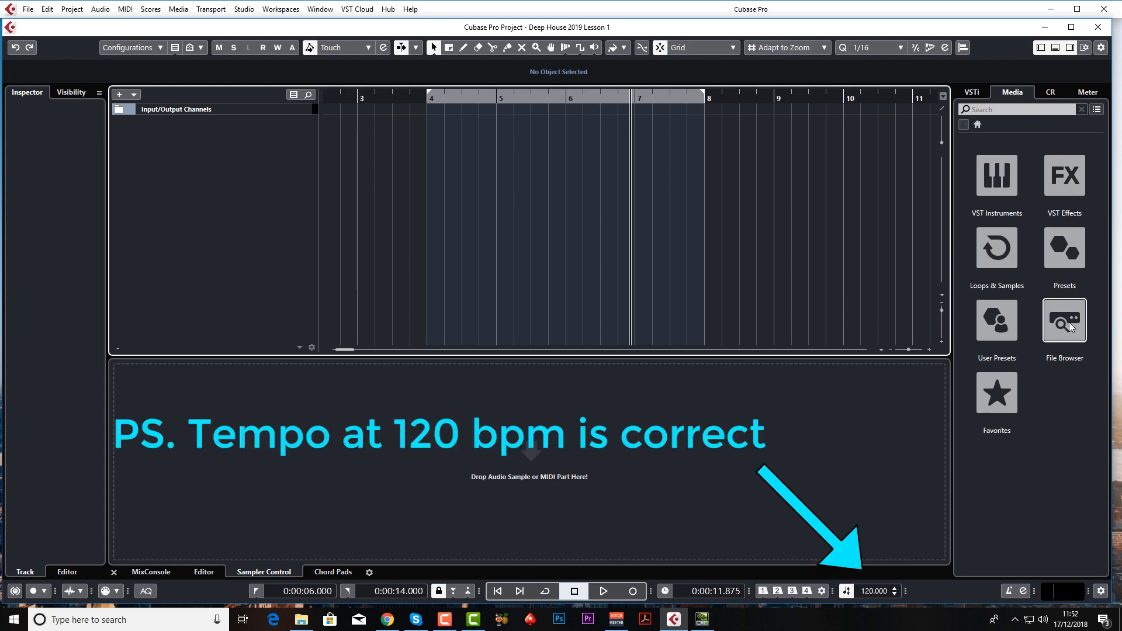
Step: Open the File Browser in the media rack, and hide and redisplay the right zone
click(1069, 323)
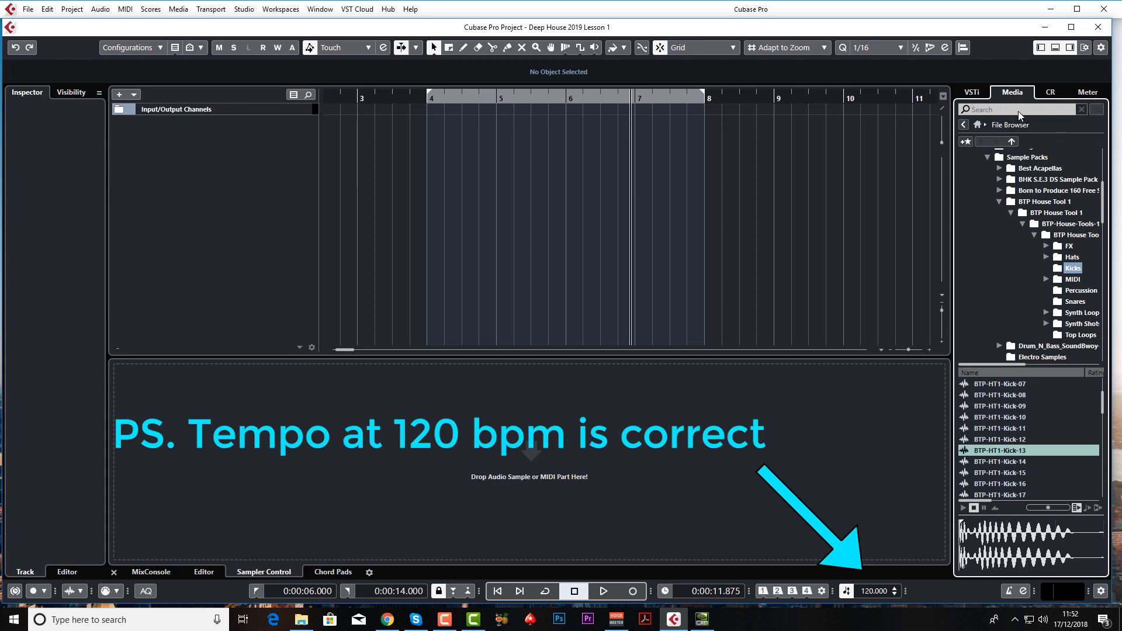
click(1070, 50)
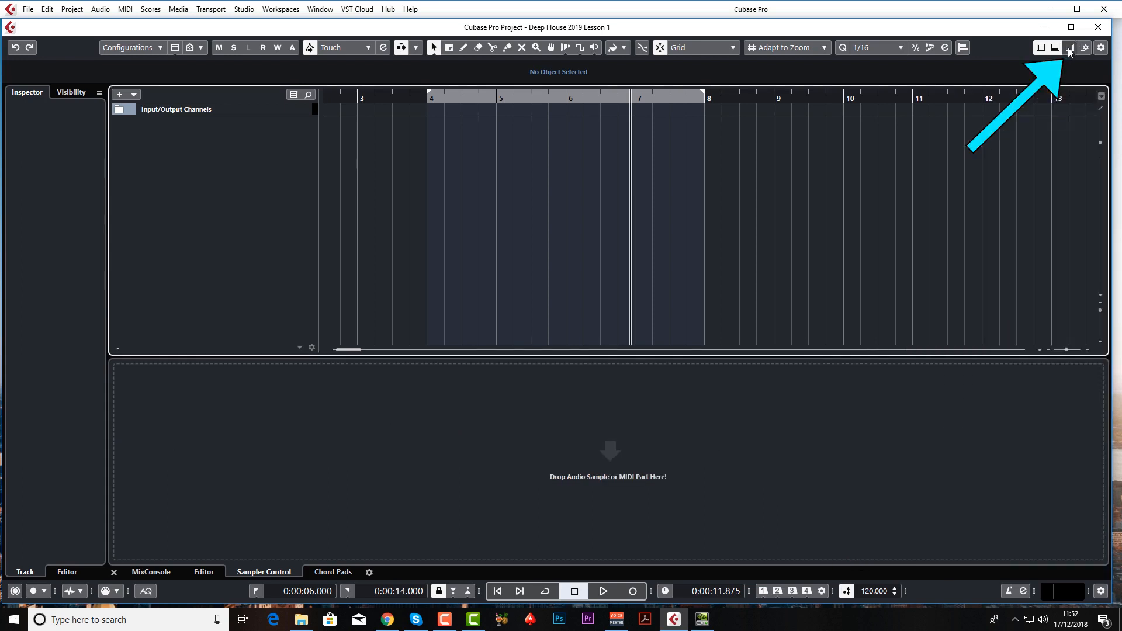
click(1069, 50)
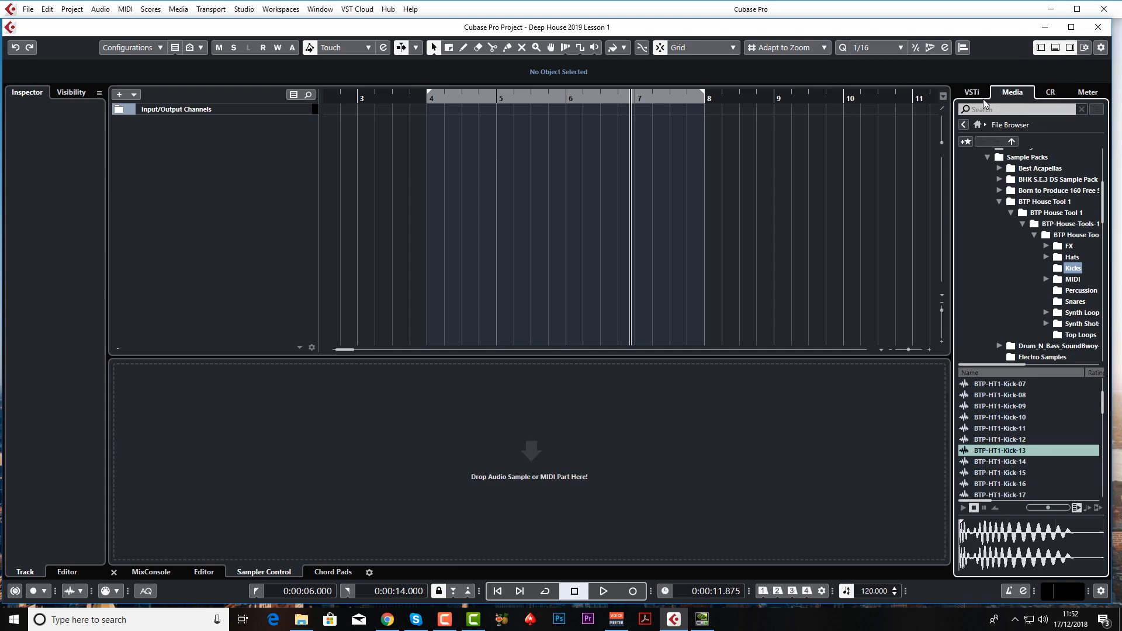
Step: Look through the media rack's VST instrument, File Browser and Loops & Samples sections and return to its home view
click(964, 125)
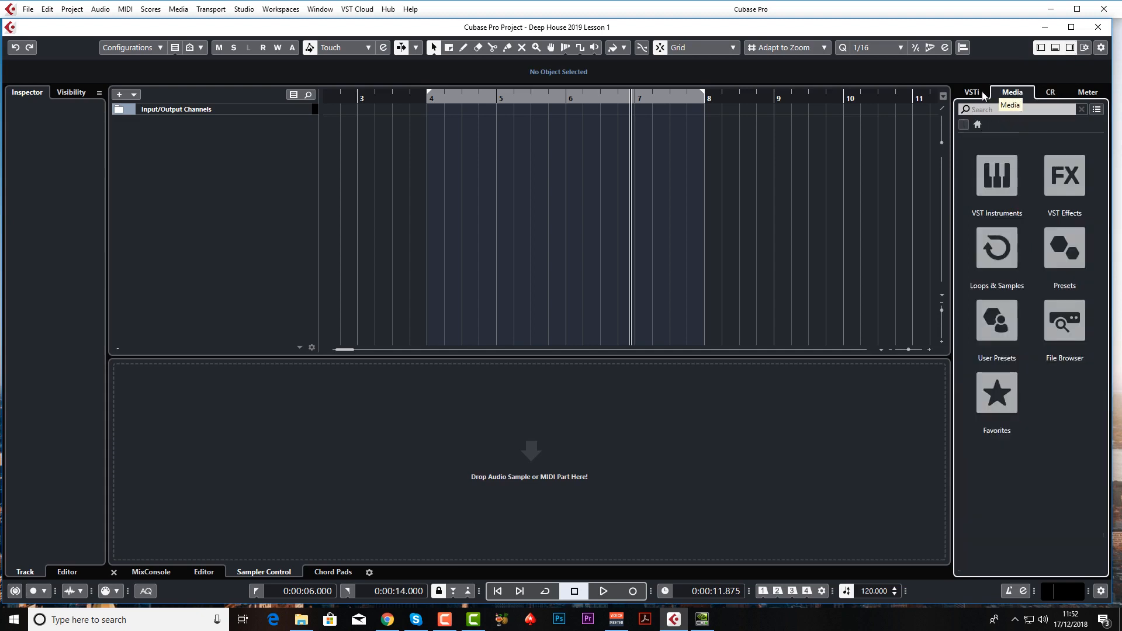
click(972, 93)
click(1008, 94)
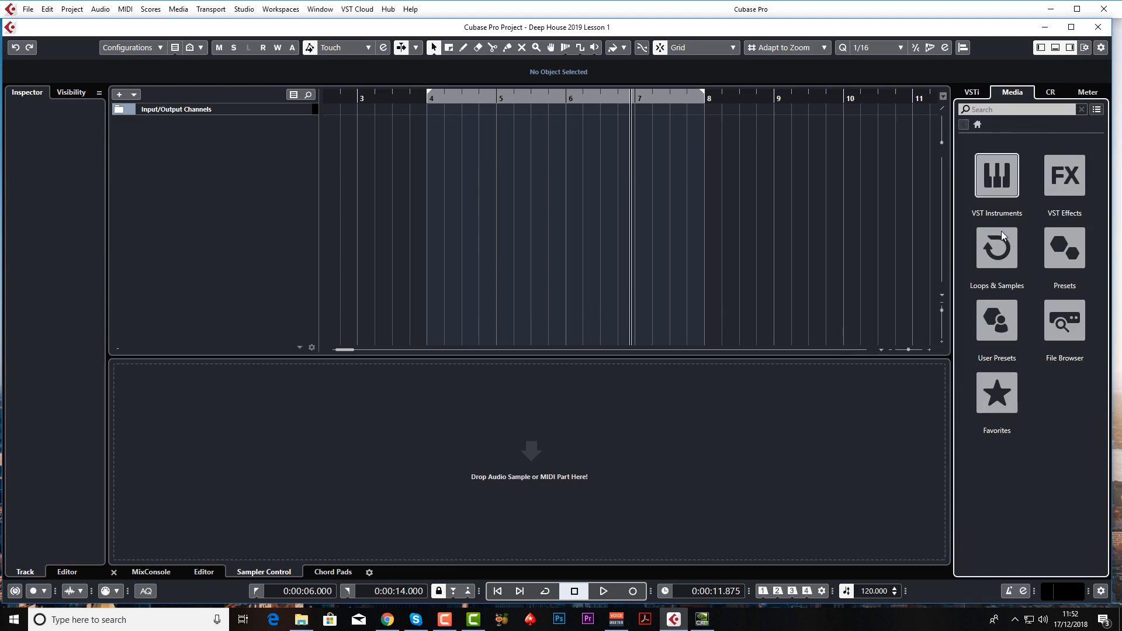
click(1065, 350)
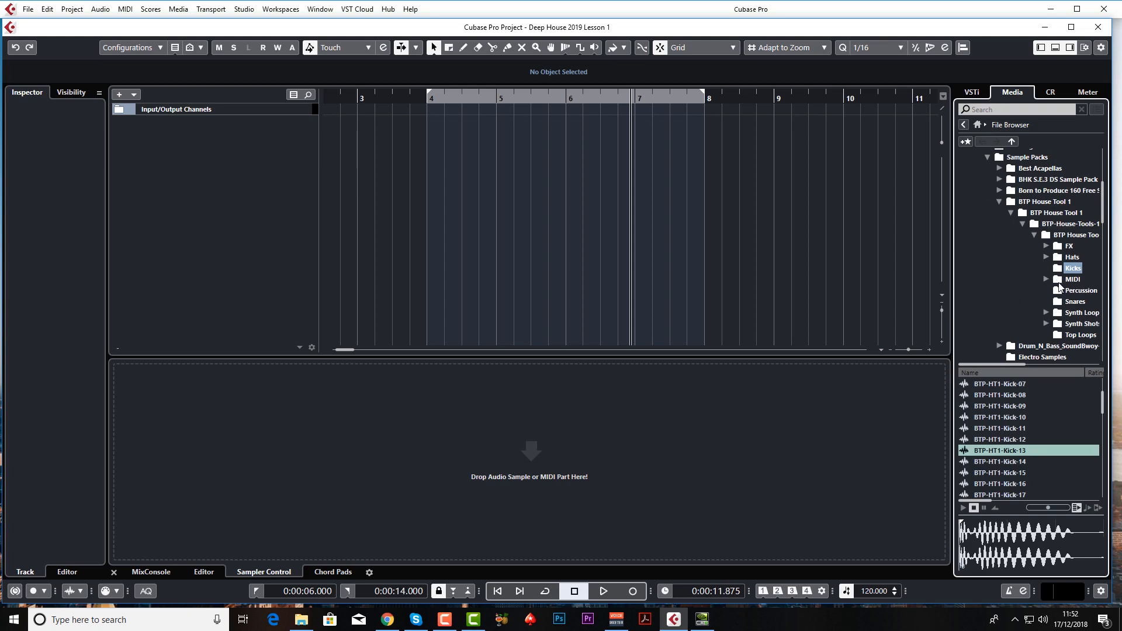
click(962, 124)
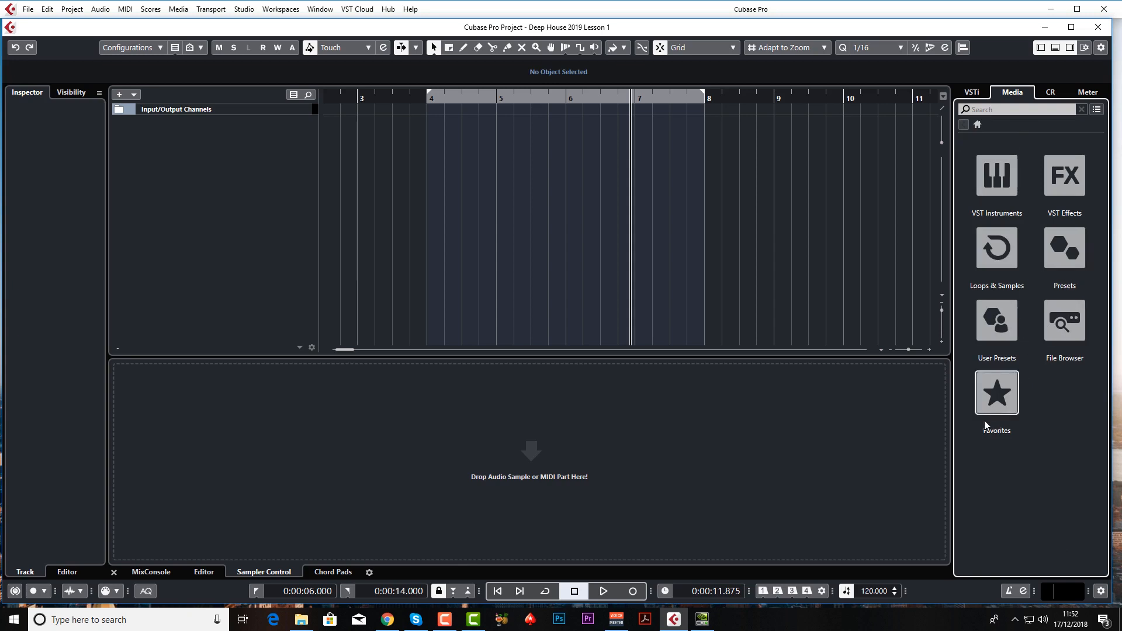
click(994, 251)
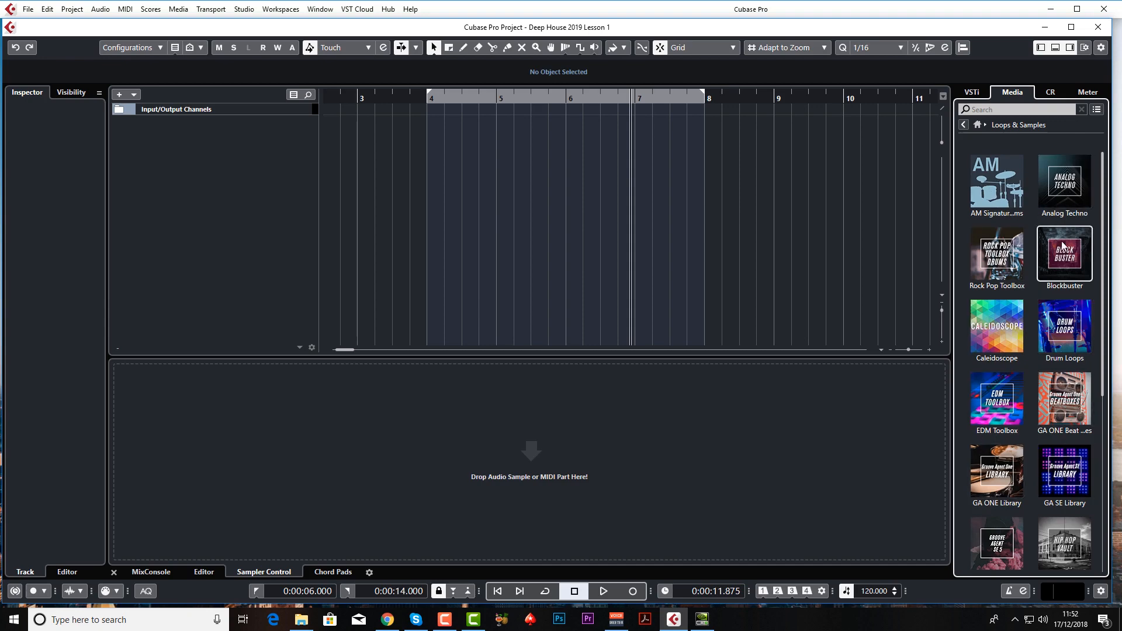
click(962, 126)
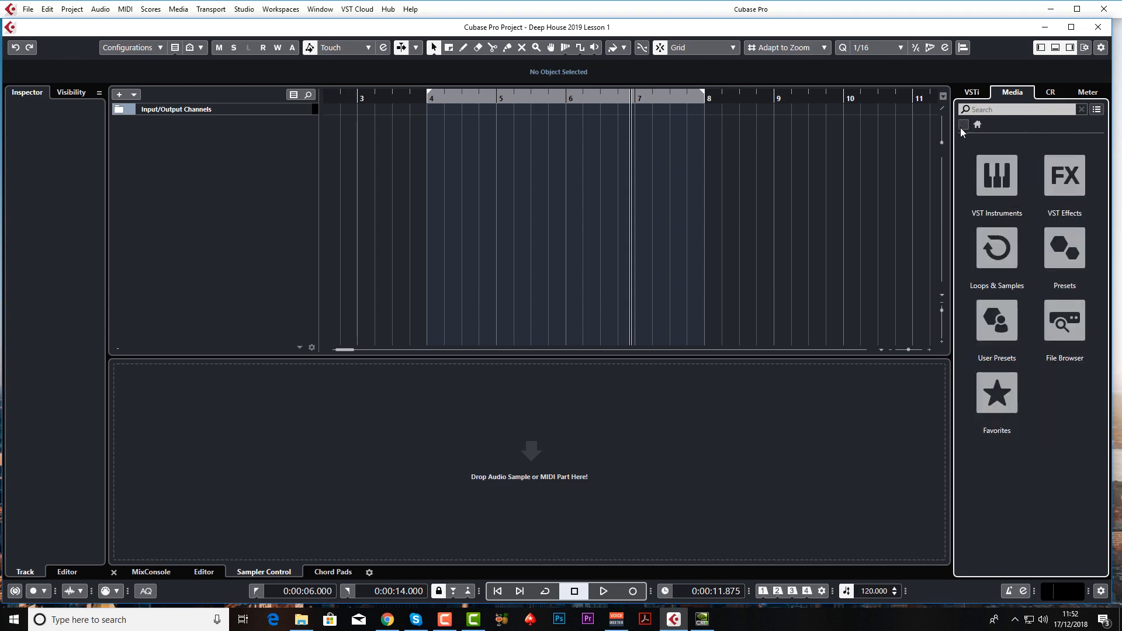
Step: Reopen the File Browser at the sample pack's Kicks folder and audition the BTP-HT1-Kick-12 sample
click(1060, 347)
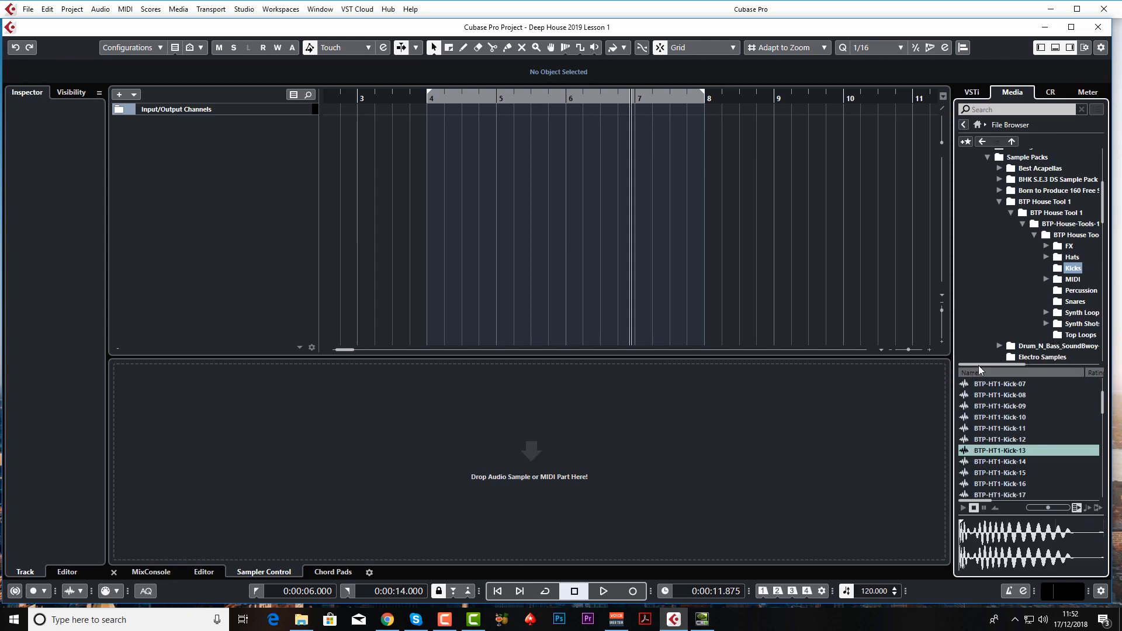
drag(979, 366, 994, 365)
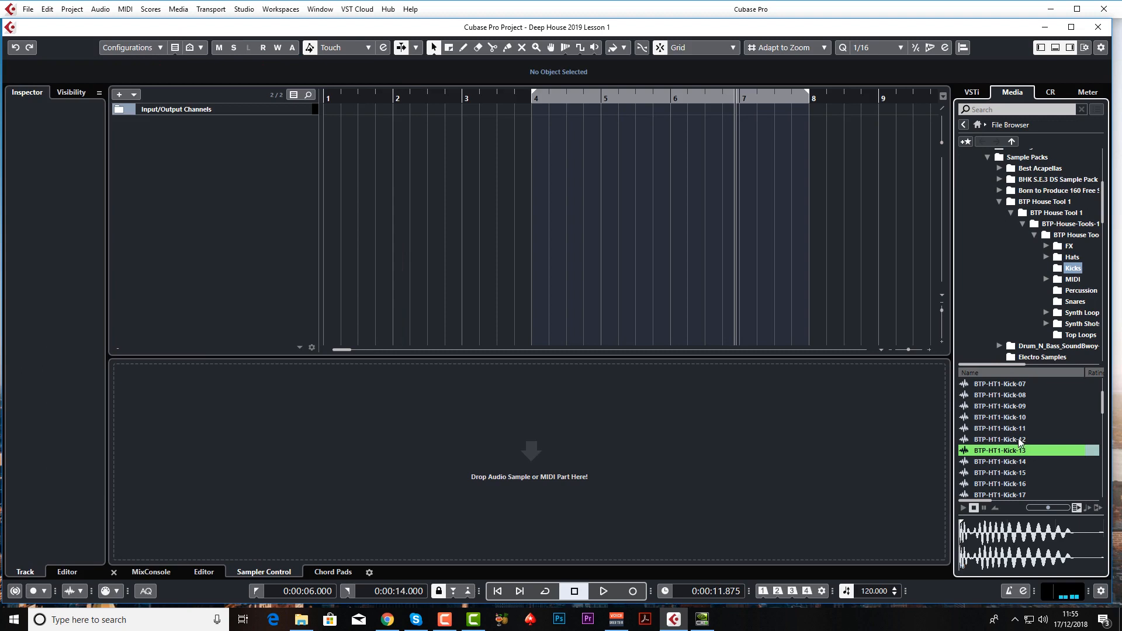
click(1020, 440)
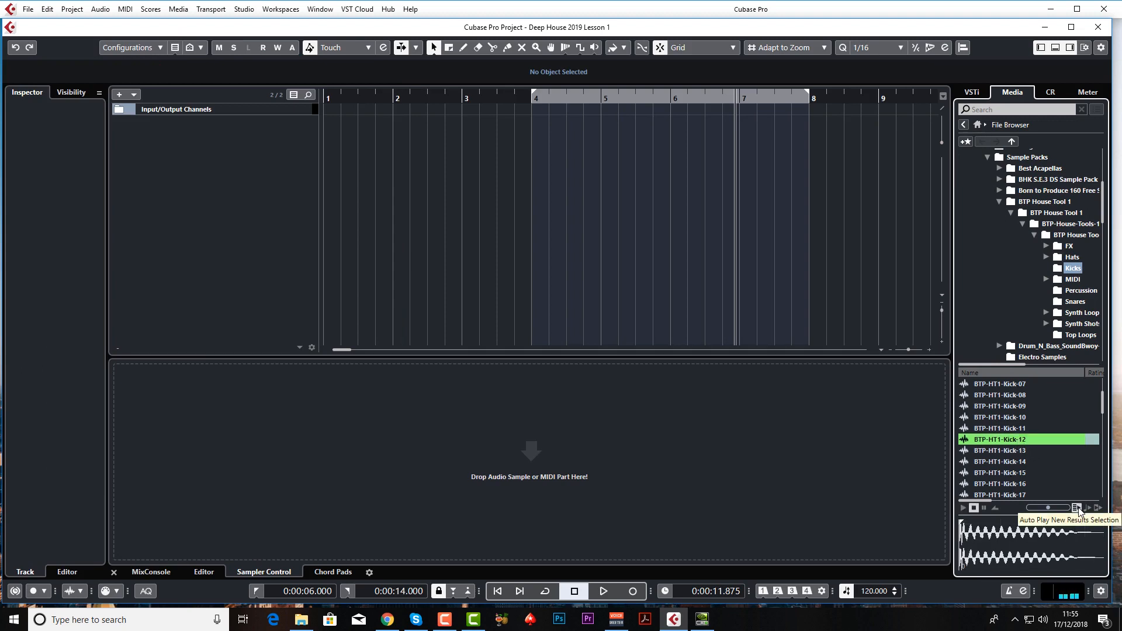
Step: Audition the BTP-HT1-Kick-09, Kick-13, Kick-16 and Kick-08 samples in the Kicks folder
click(994, 407)
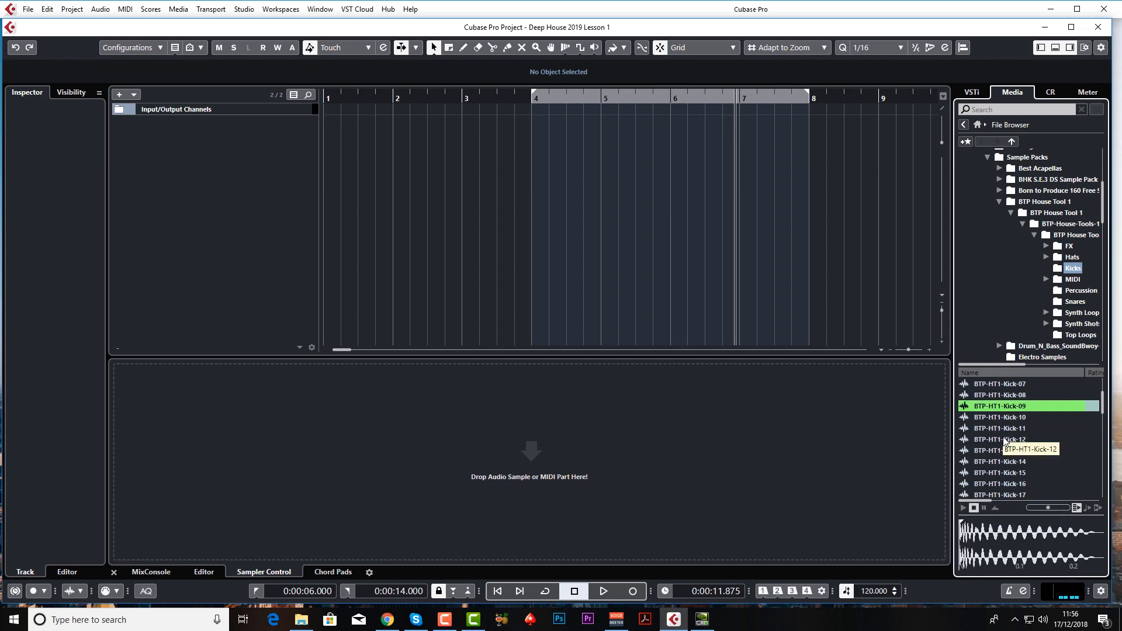
click(997, 451)
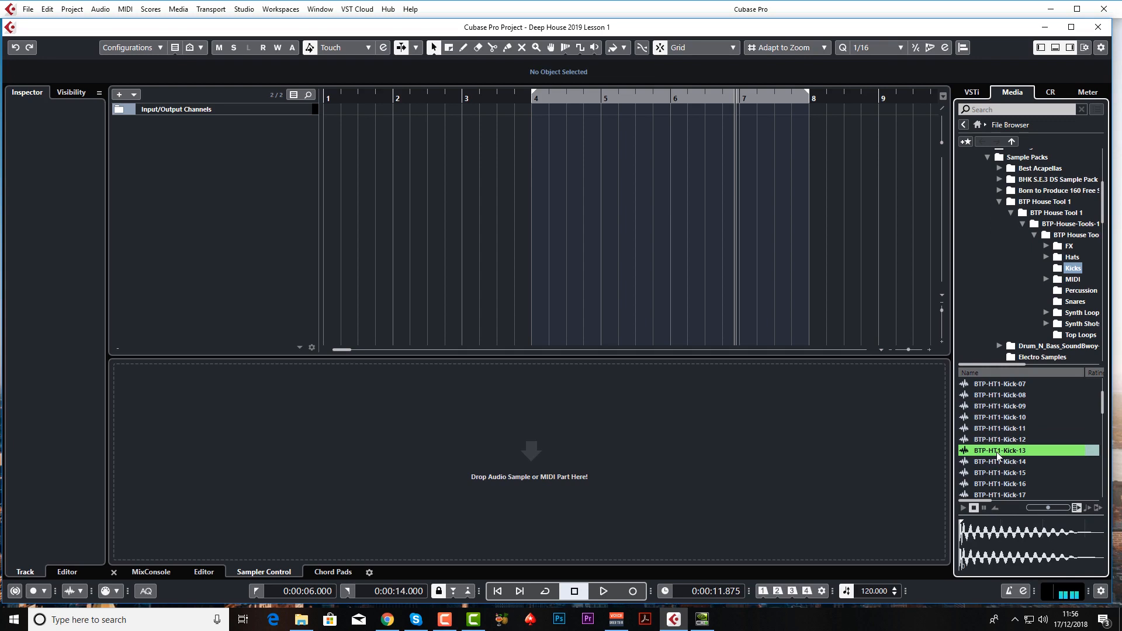
click(1003, 484)
click(1004, 394)
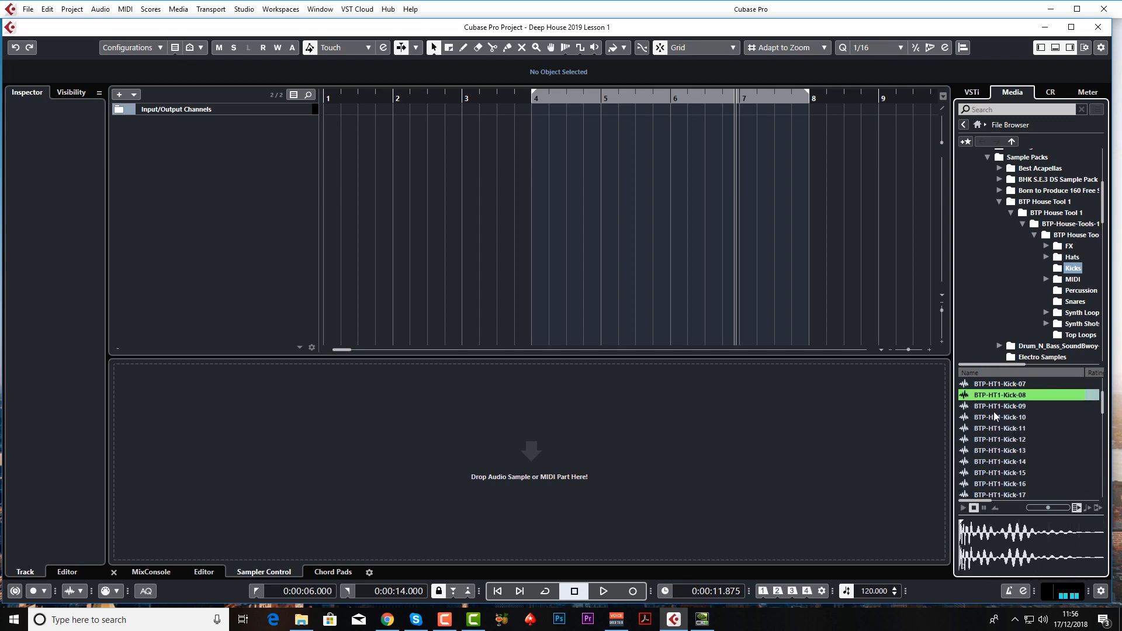
Step: Create a sampler track from the BTP-HT1-Kick-13 sample
click(1001, 451)
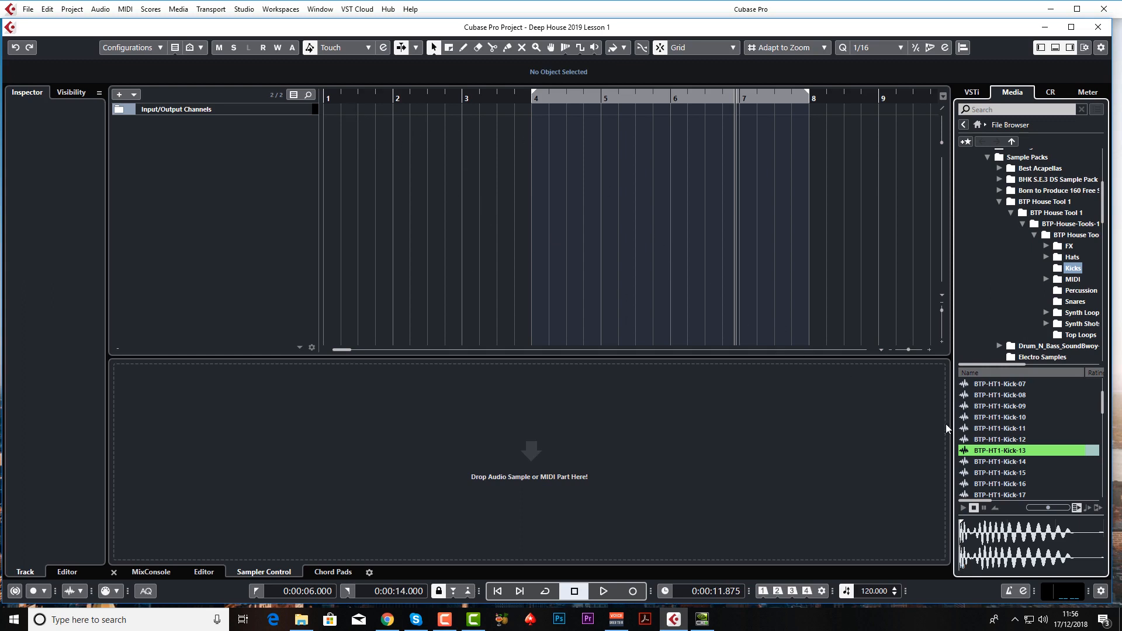
right_click(993, 452)
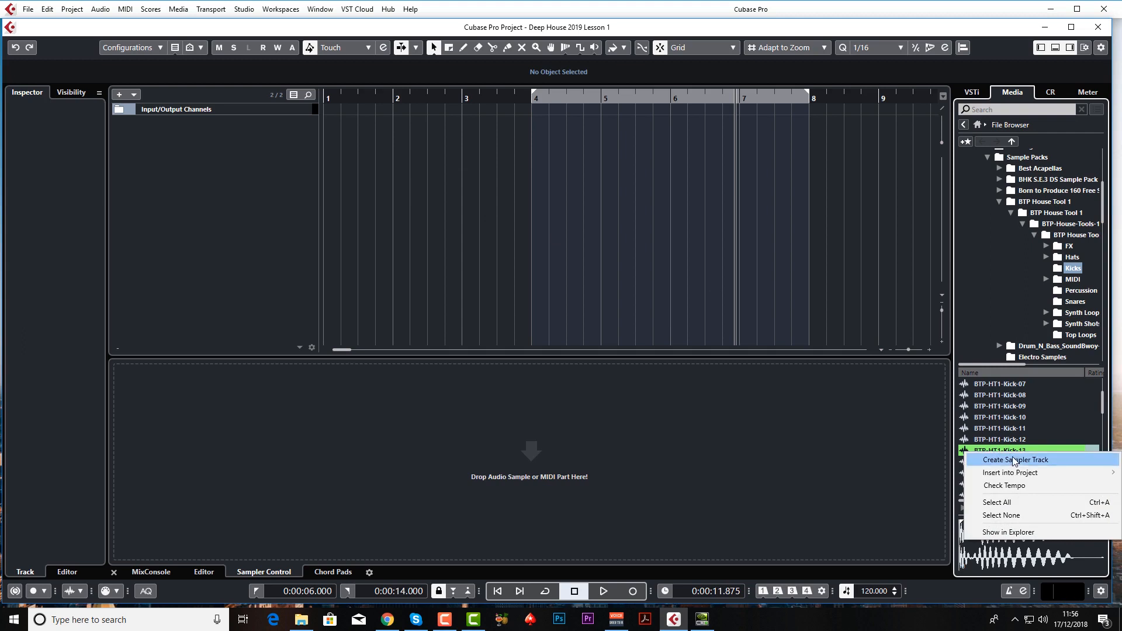
click(1014, 459)
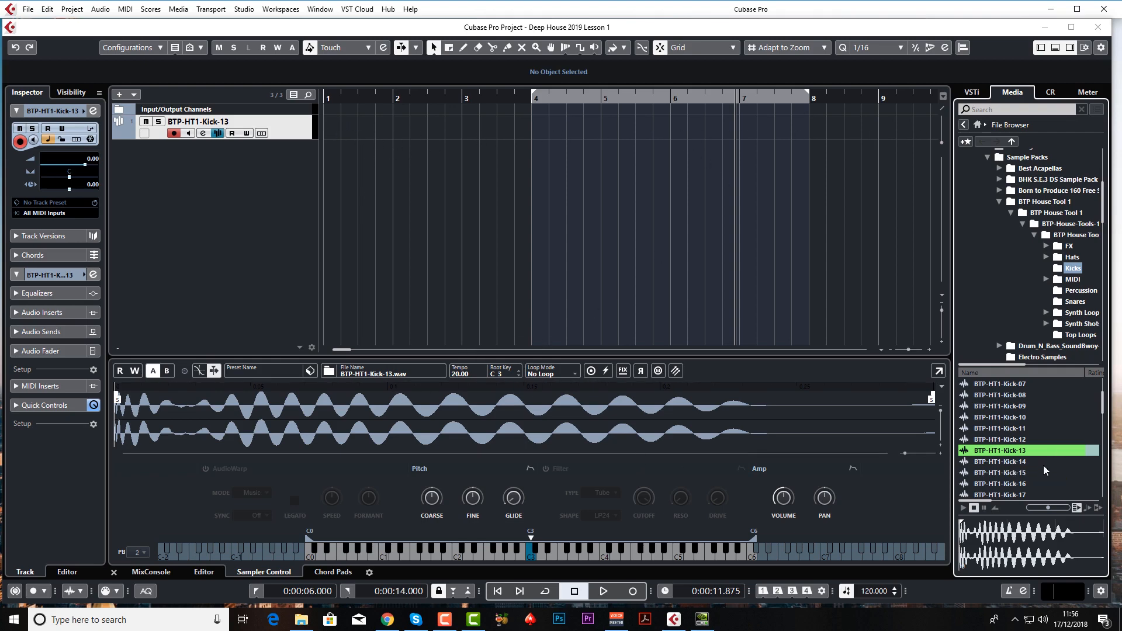
click(1028, 440)
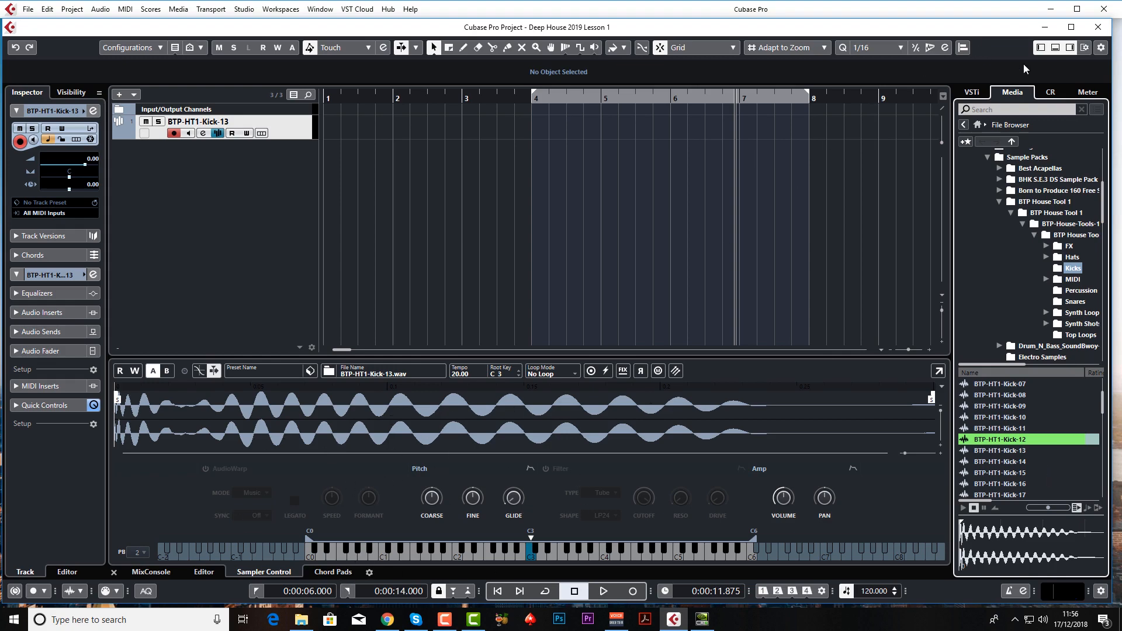
Step: Hide and redisplay the lower zone, look through its MixConsole, Editor and Chord Pads views, and return to Sampler Control
click(1056, 48)
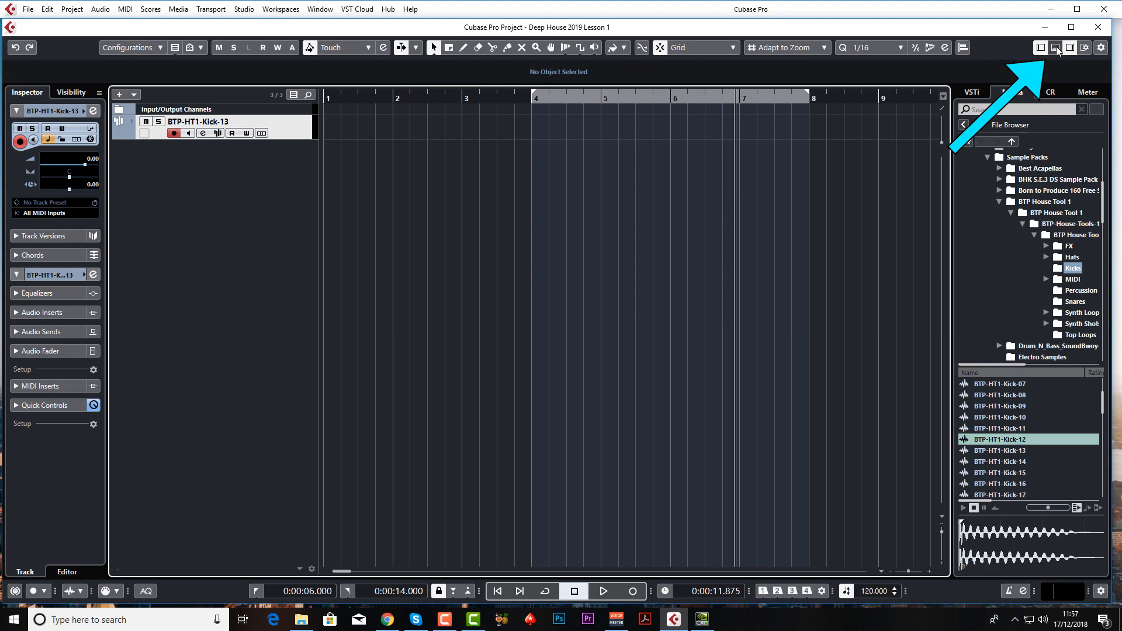
click(1056, 48)
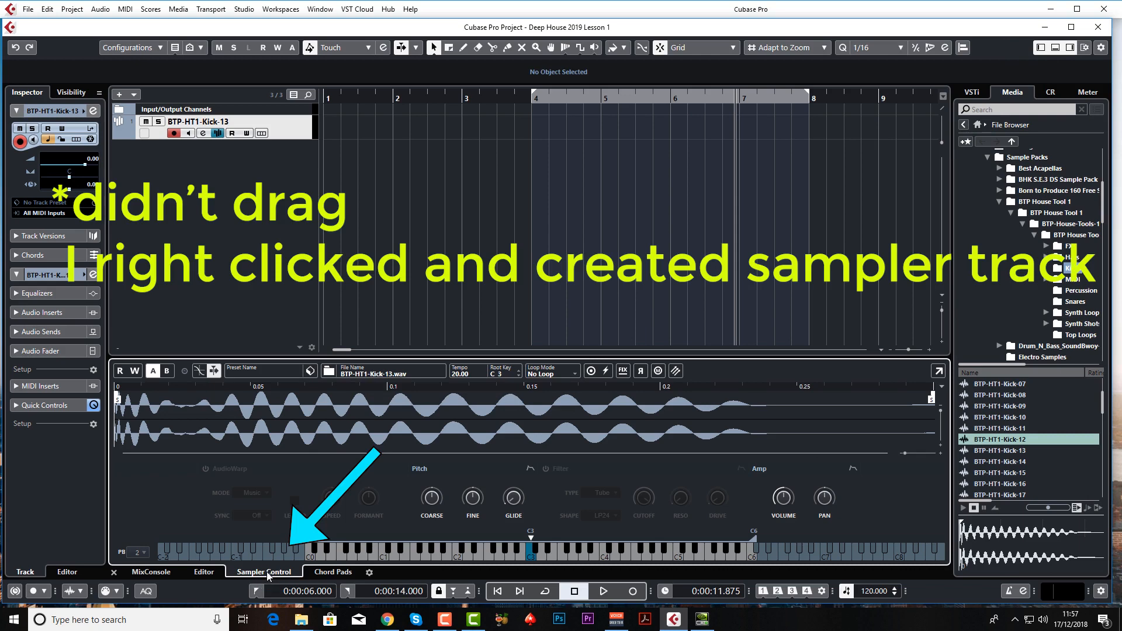
click(153, 573)
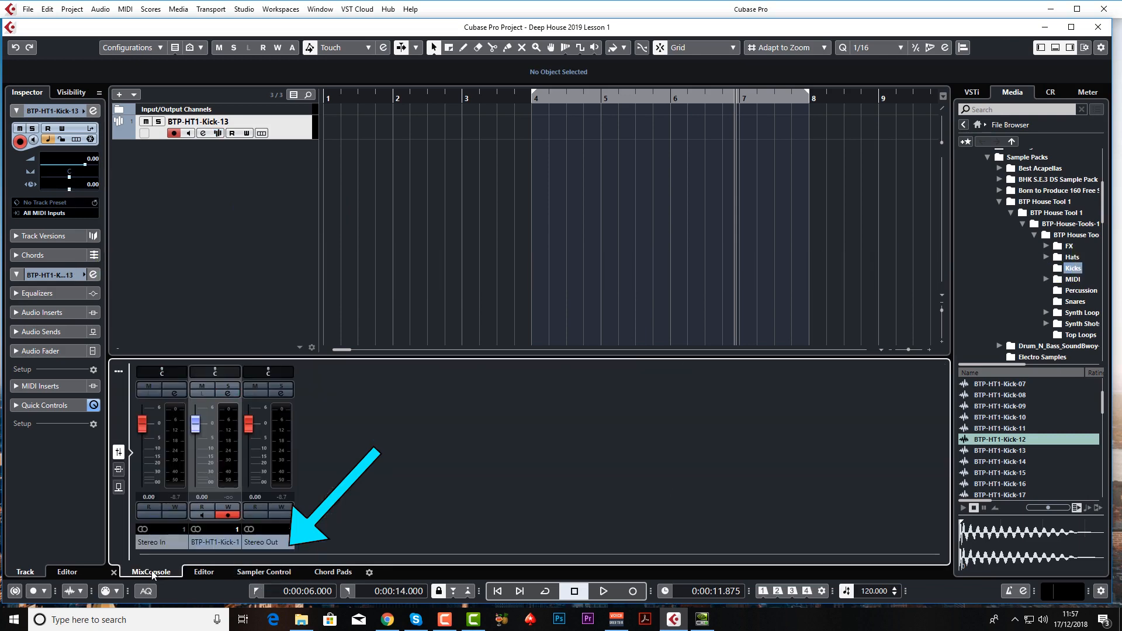
click(200, 573)
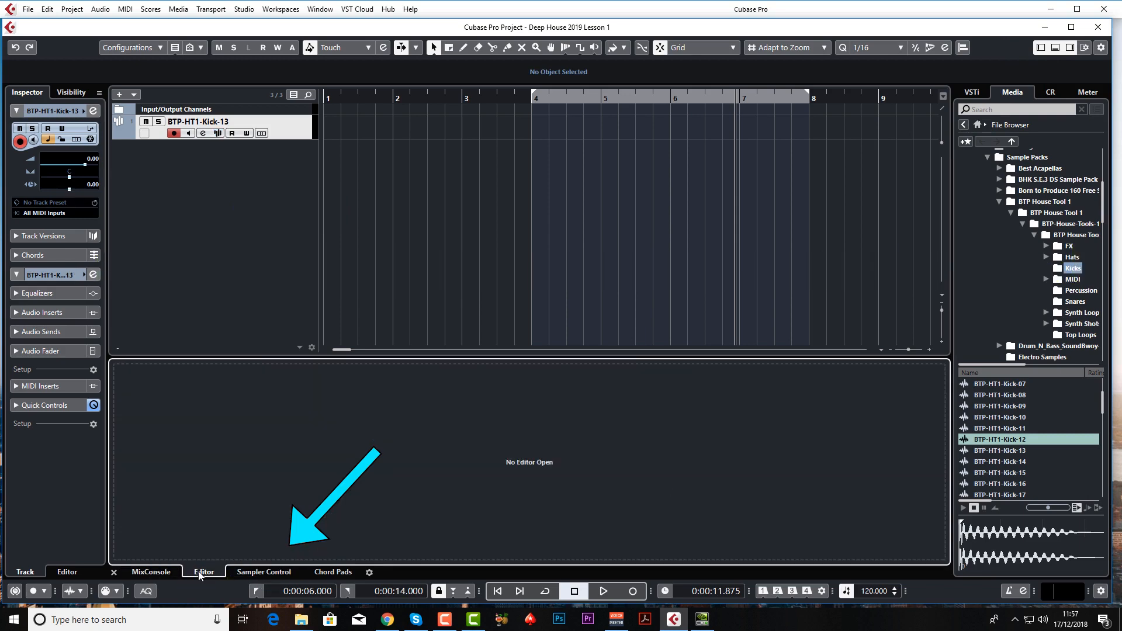
click(331, 572)
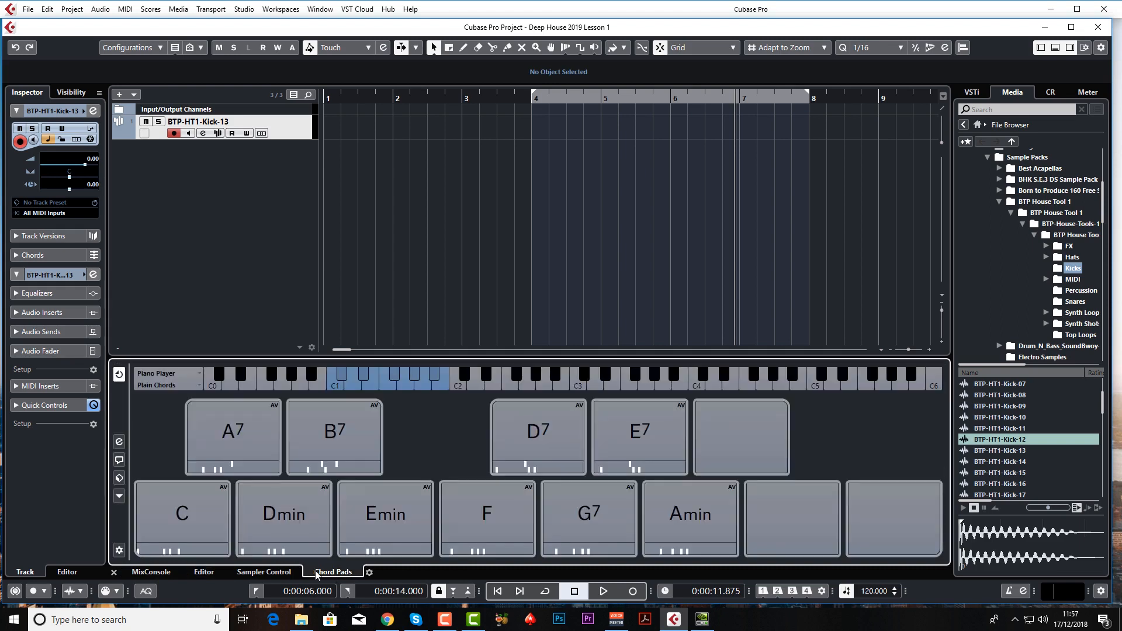
click(280, 574)
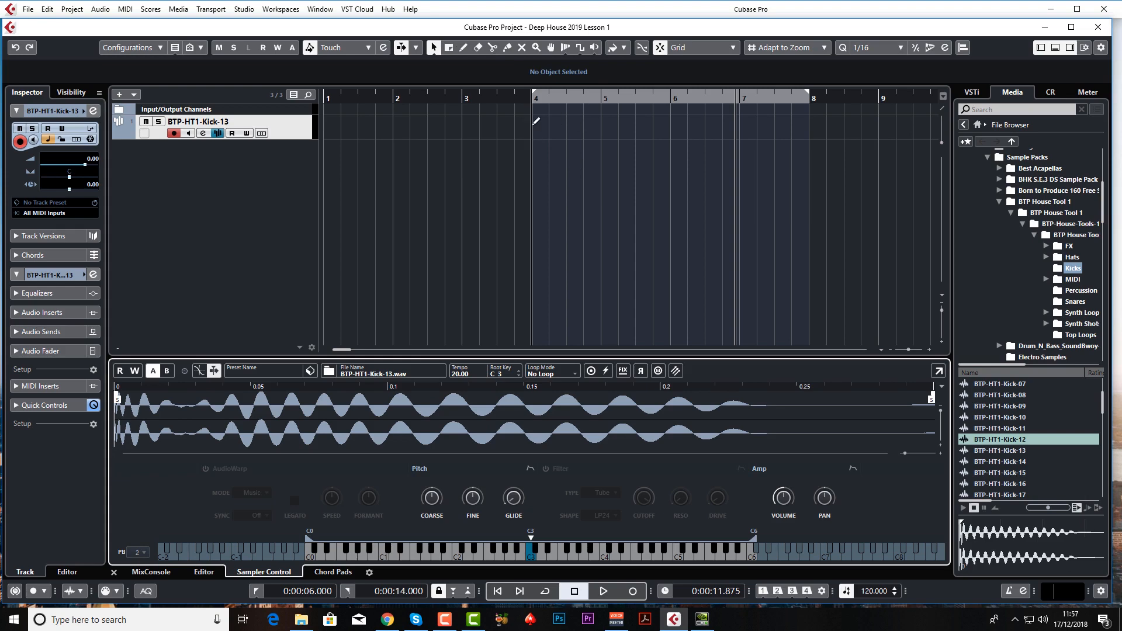
Step: Draw a one-bar MIDI part from bar 4 to bar 5 on the kick track and open it in the Key Editor
mouse_move(533, 124)
mouse_down()
mouse_move(814, 131)
mouse_move(584, 135)
mouse_move(605, 136)
mouse_up()
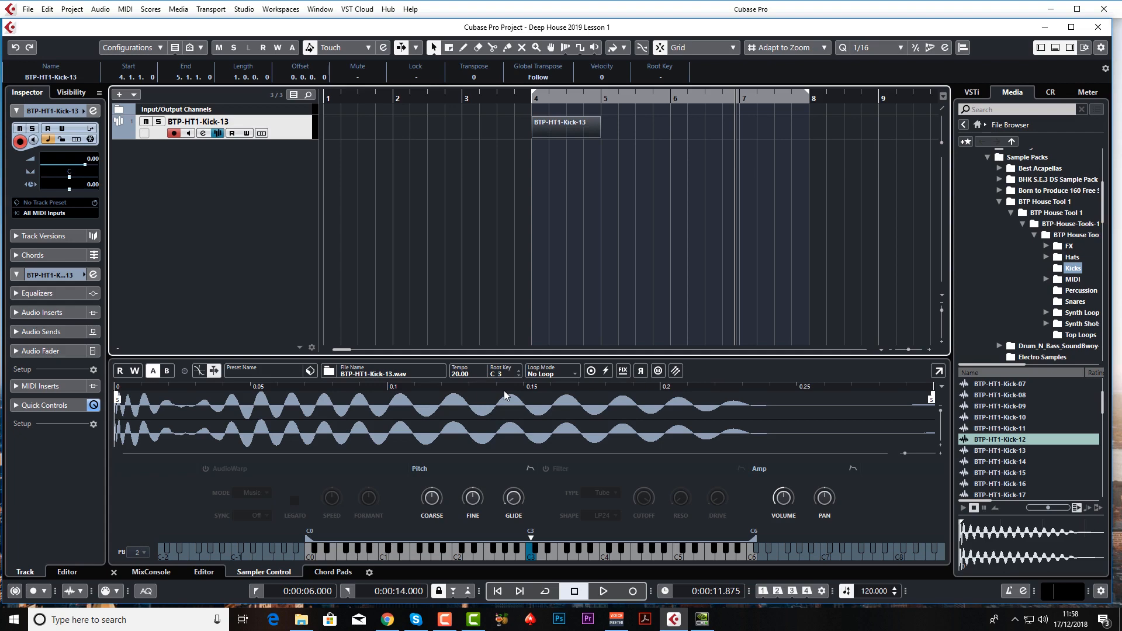
double_click(558, 130)
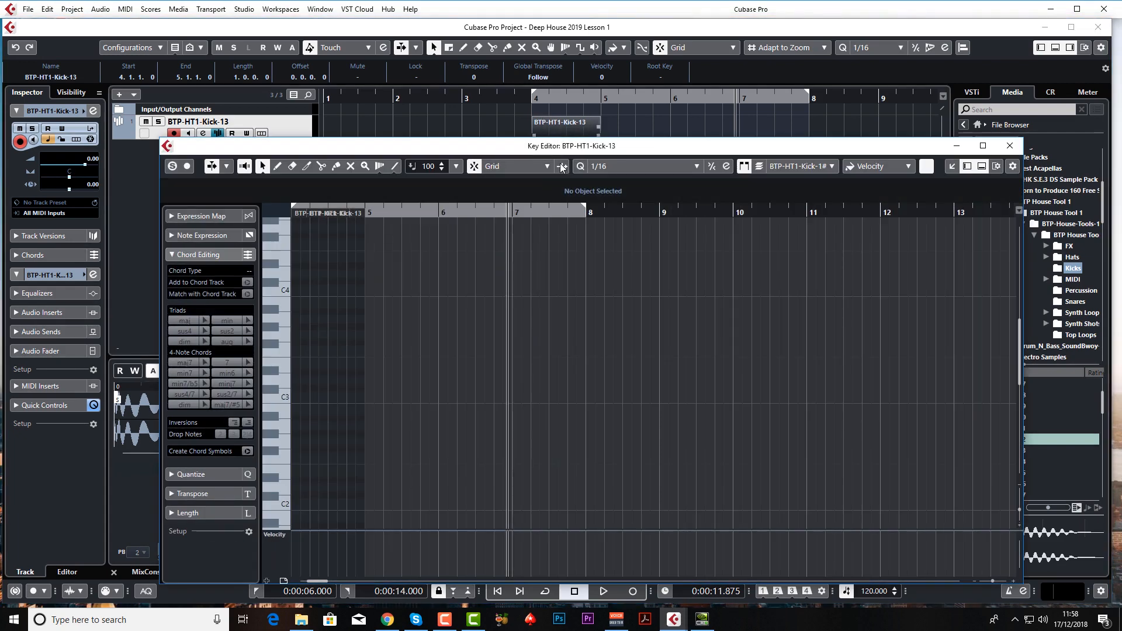
Step: Enter 1/16-length C3 notes on all four beats of bar 4 for the kick pattern, and close the Key Editor
click(297, 396)
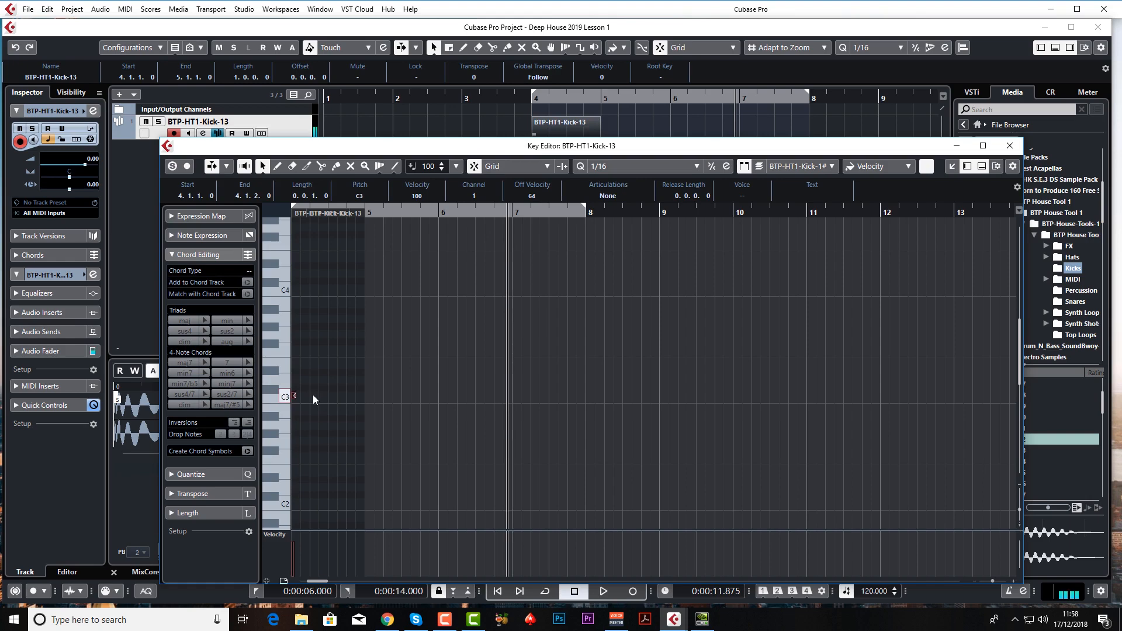
alt+click(313, 396)
key(h)
key(h)
key(h)
key(h)
key(h)
key(h)
key(h)
key(h)
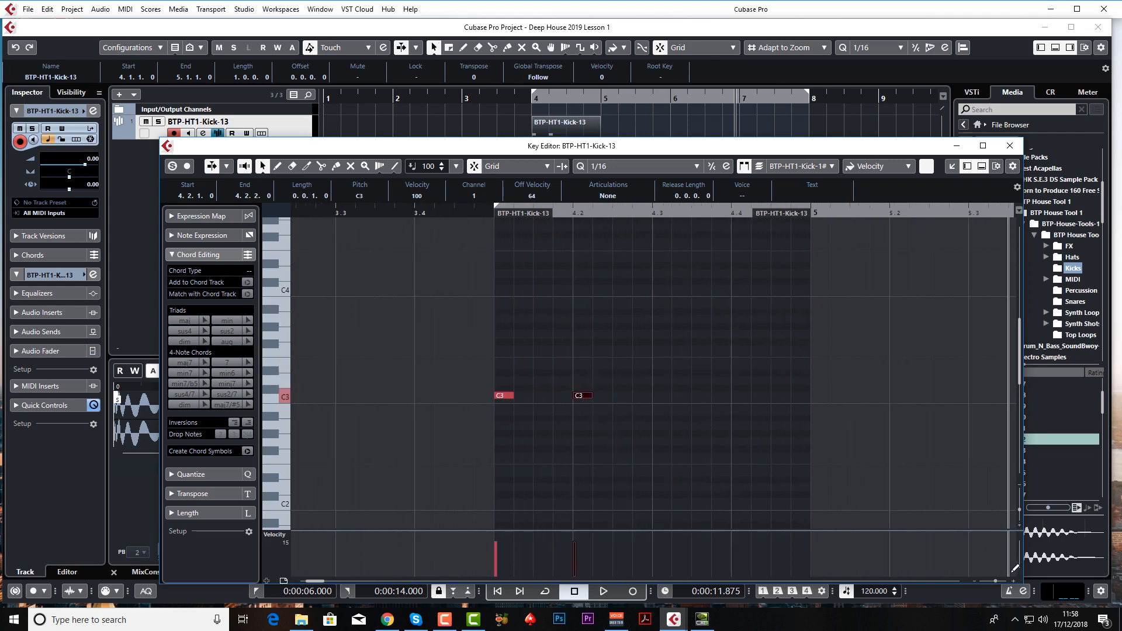
key(g)
key(g)
key(g)
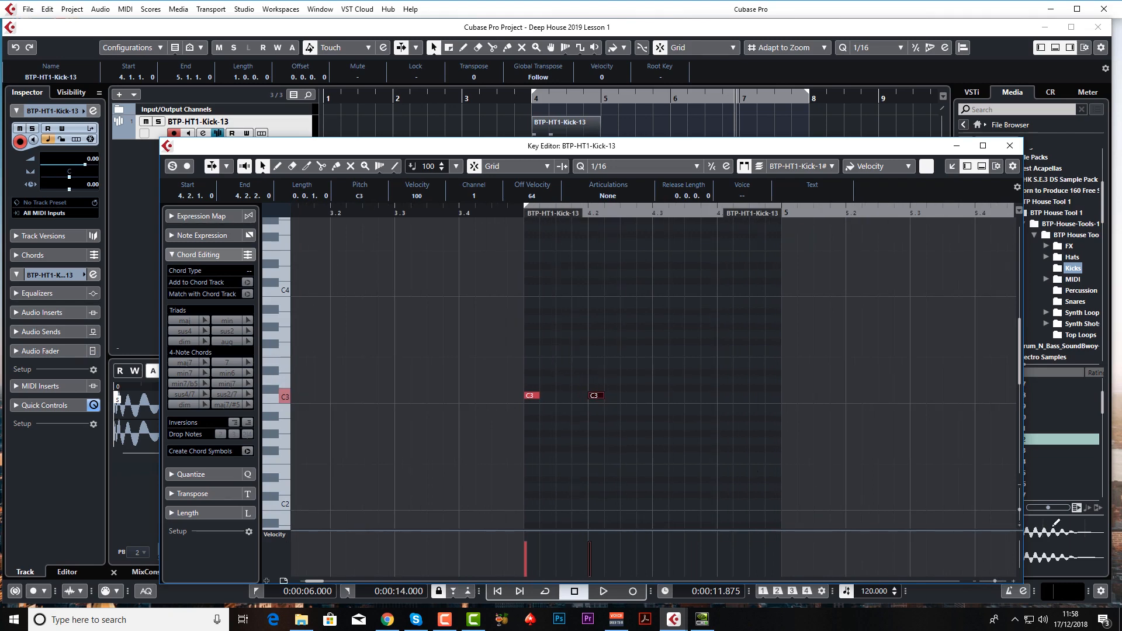
drag(1020, 508, 1020, 511)
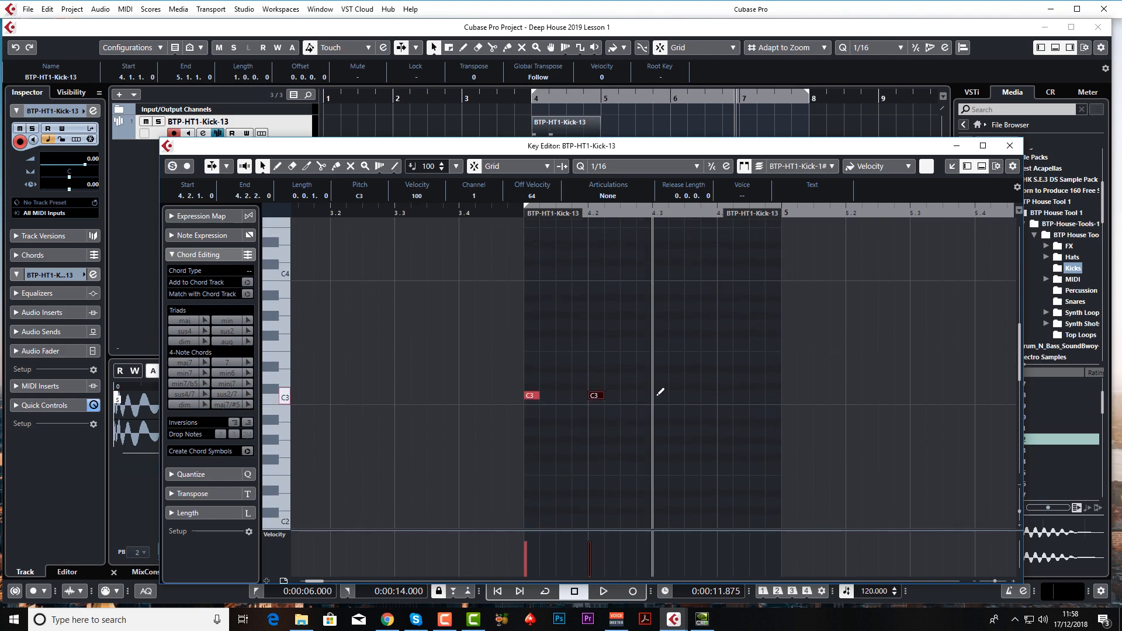
alt+click(660, 395)
alt+click(722, 395)
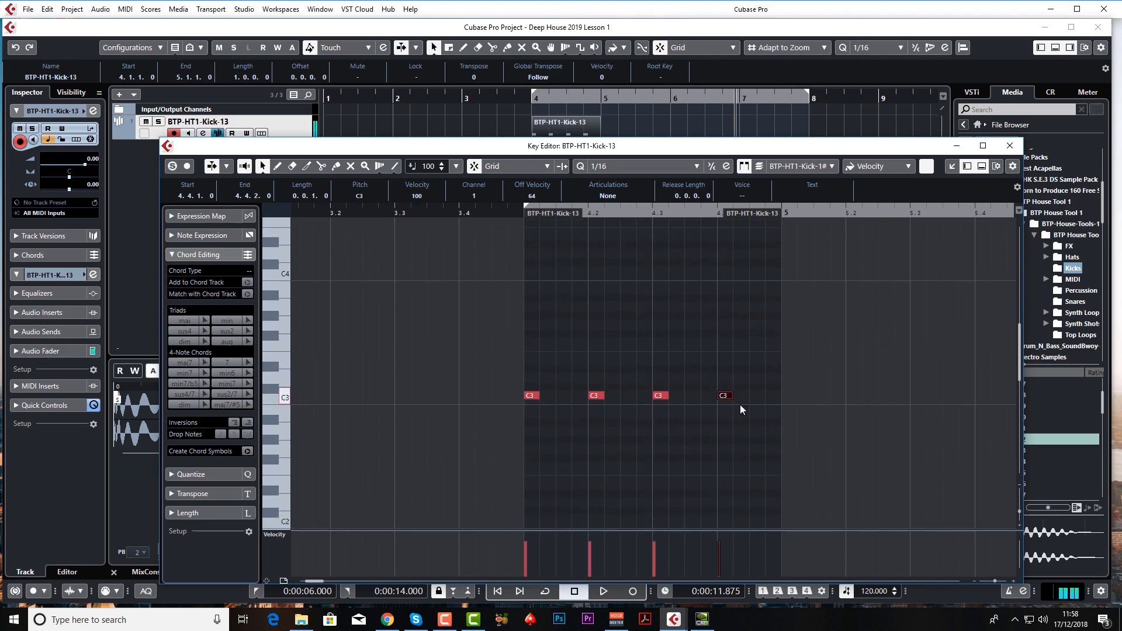
click(1009, 147)
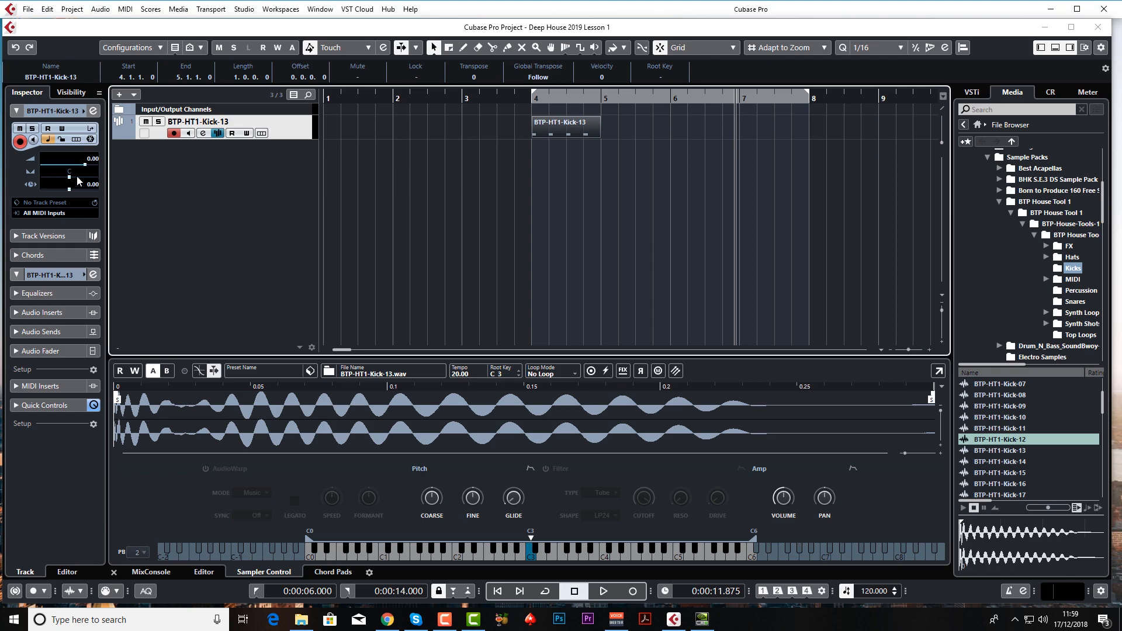
Step: Lower the kick track's volume to -6.89 dB and play from just before bar 4 to check its level in the MixConsole
drag(85, 169, 70, 170)
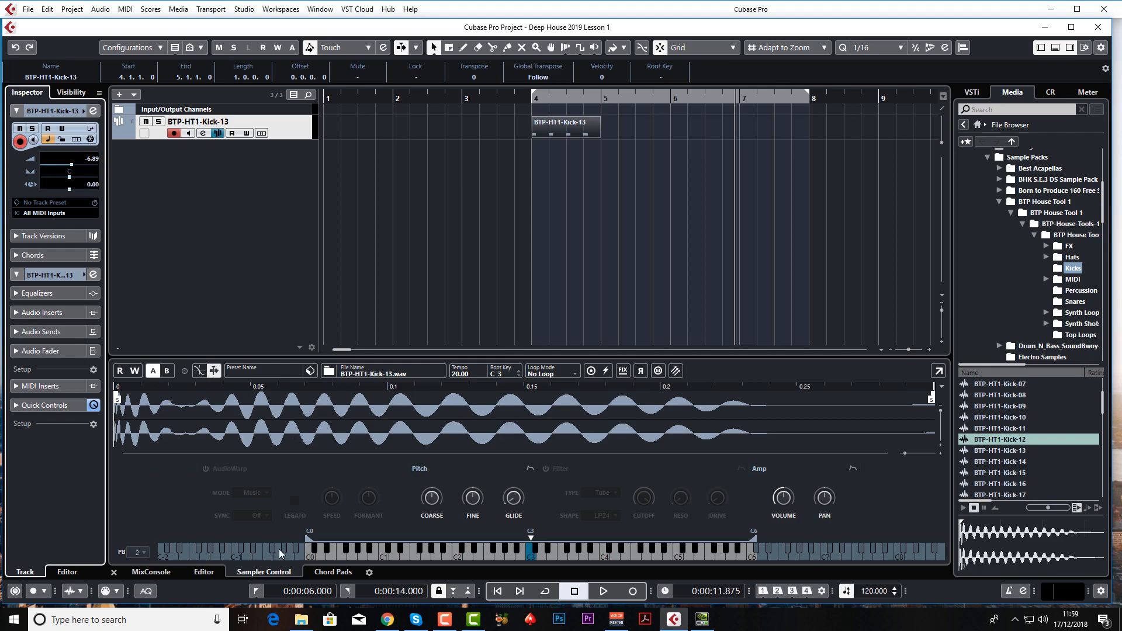
click(153, 572)
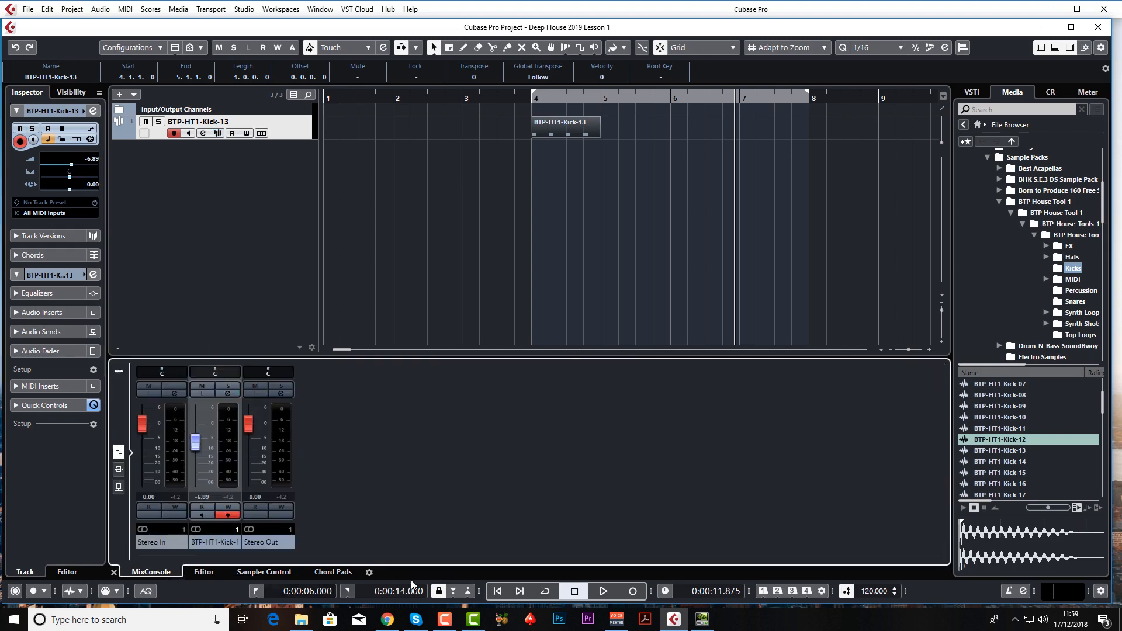
click(518, 99)
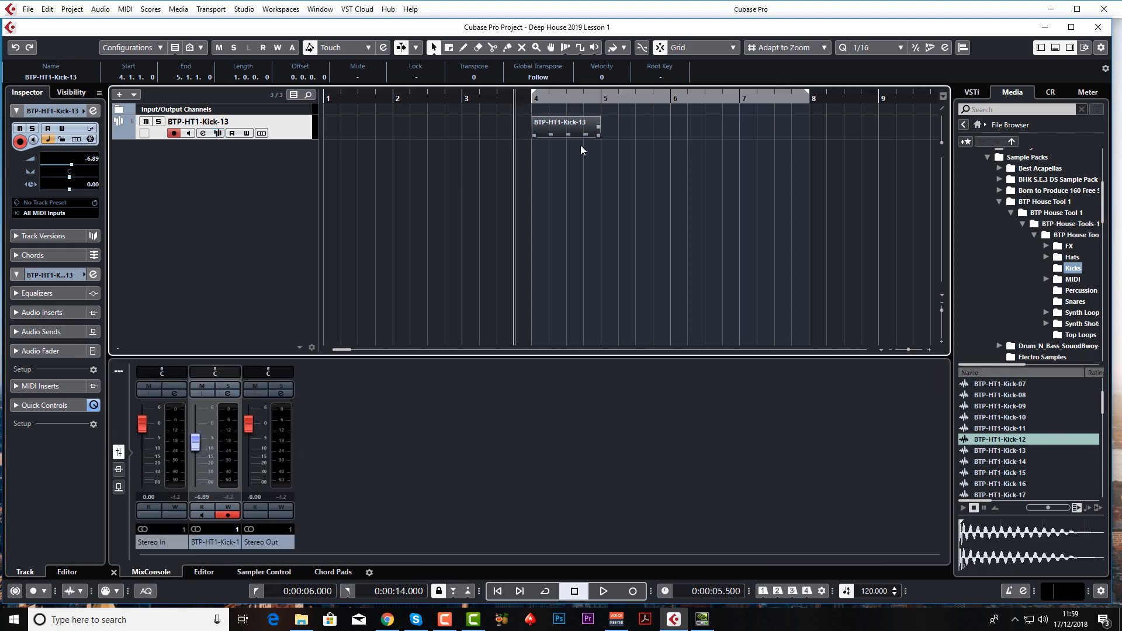
key(space)
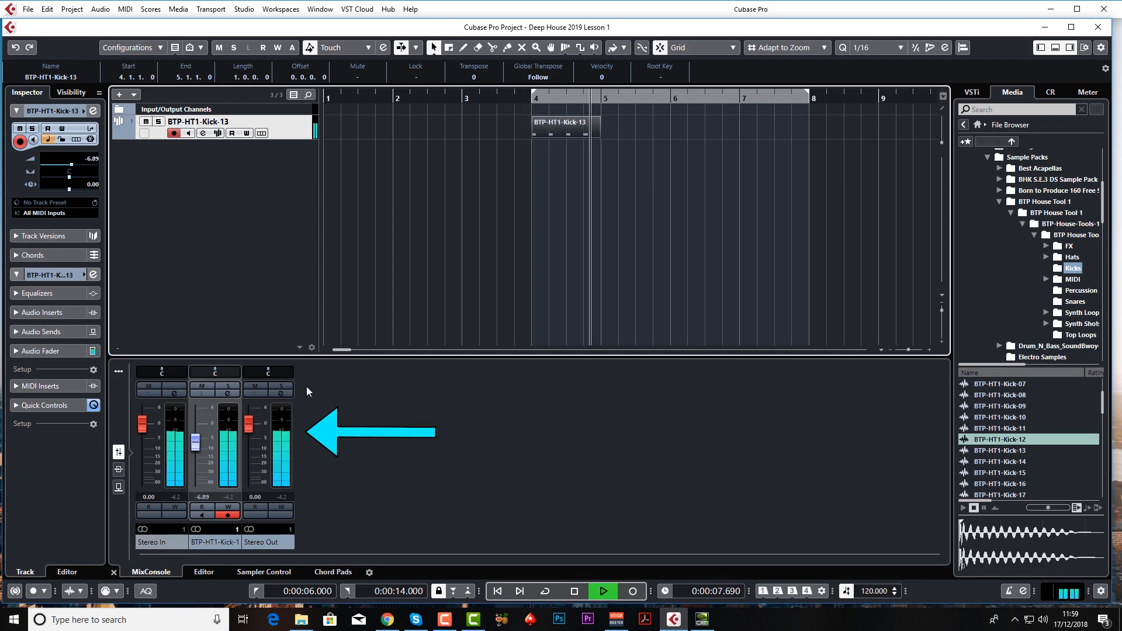
key(space)
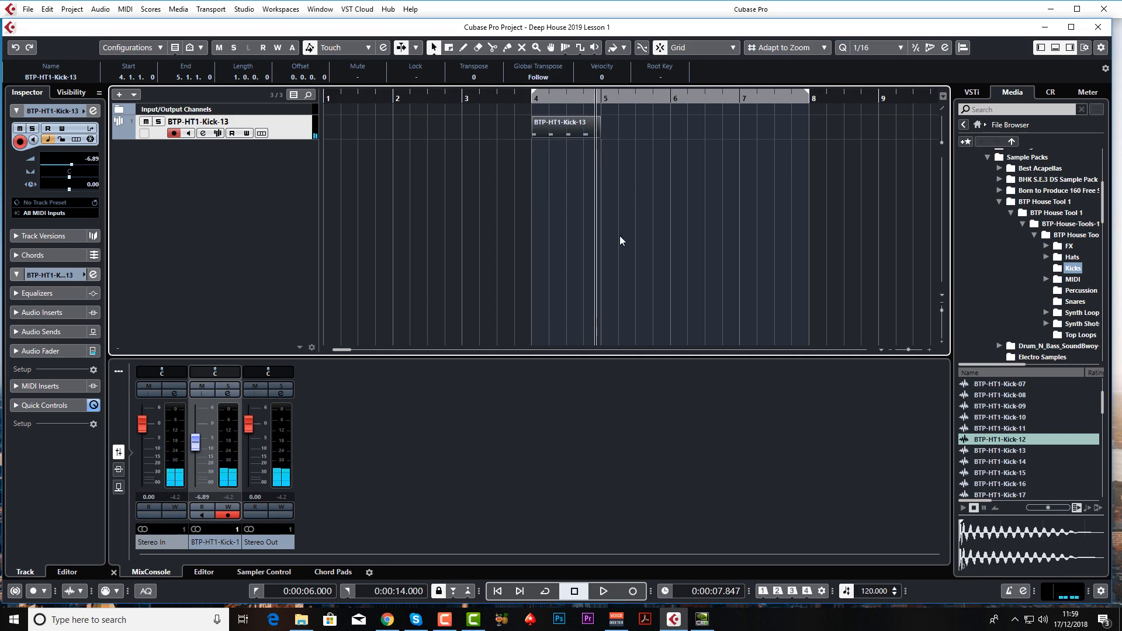
Step: Duplicate the one-bar kick part three times so the parts fill bar 4 to bar 8
drag(512, 131, 583, 135)
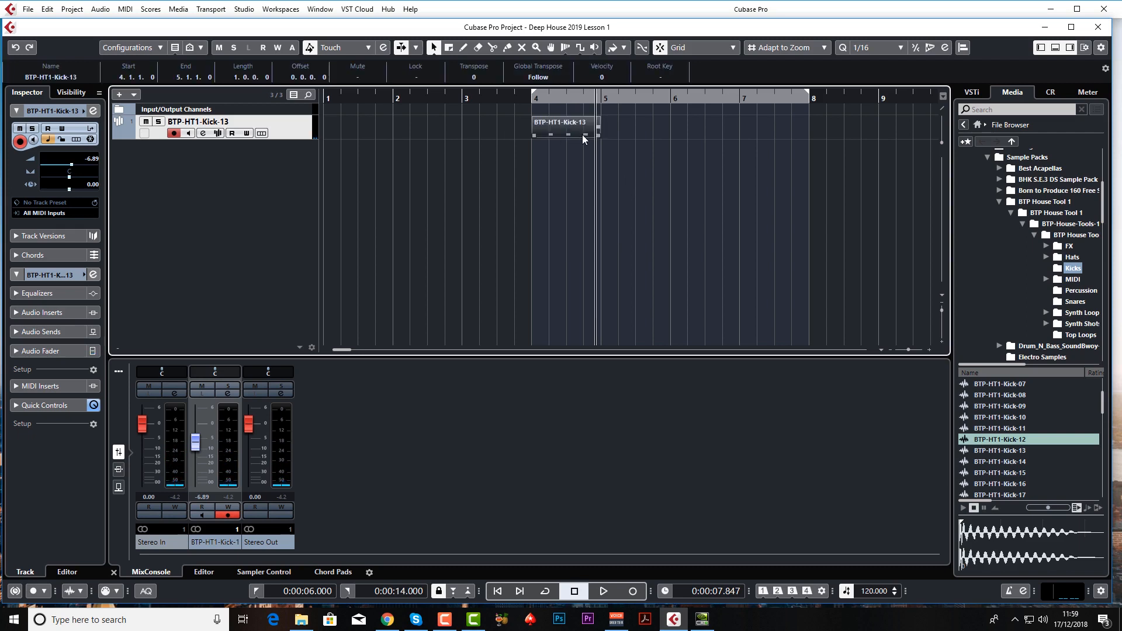
key(ctrl+d)
key(ctrl+d)
key(ctrl+d)
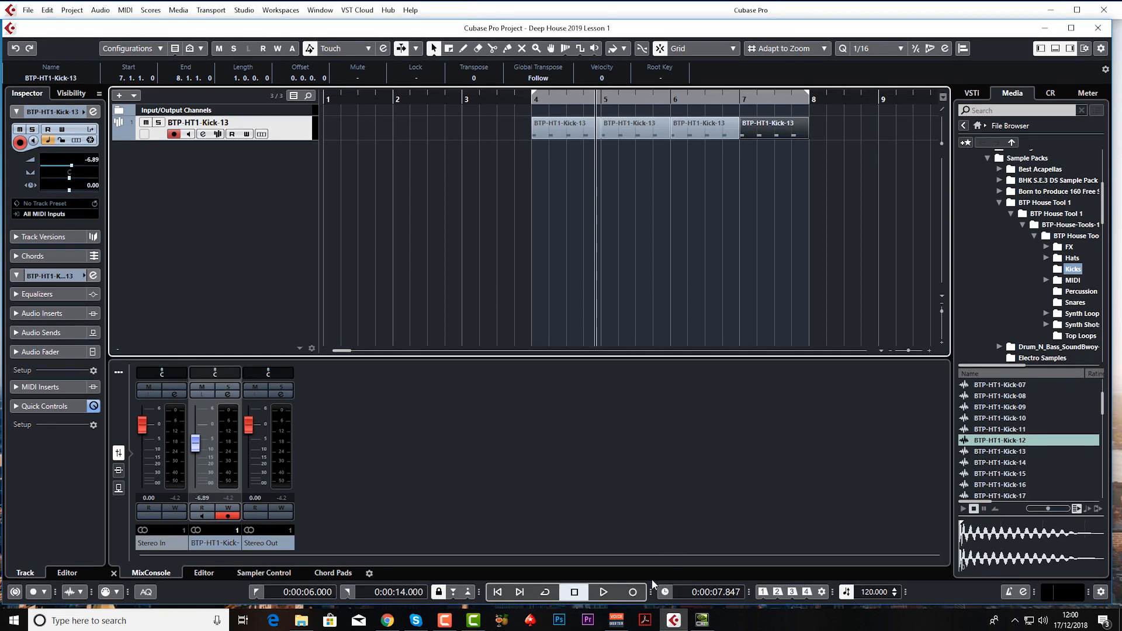
Step: Turn on cycle playback for the locator range and play the kick loop from bar 4
click(545, 592)
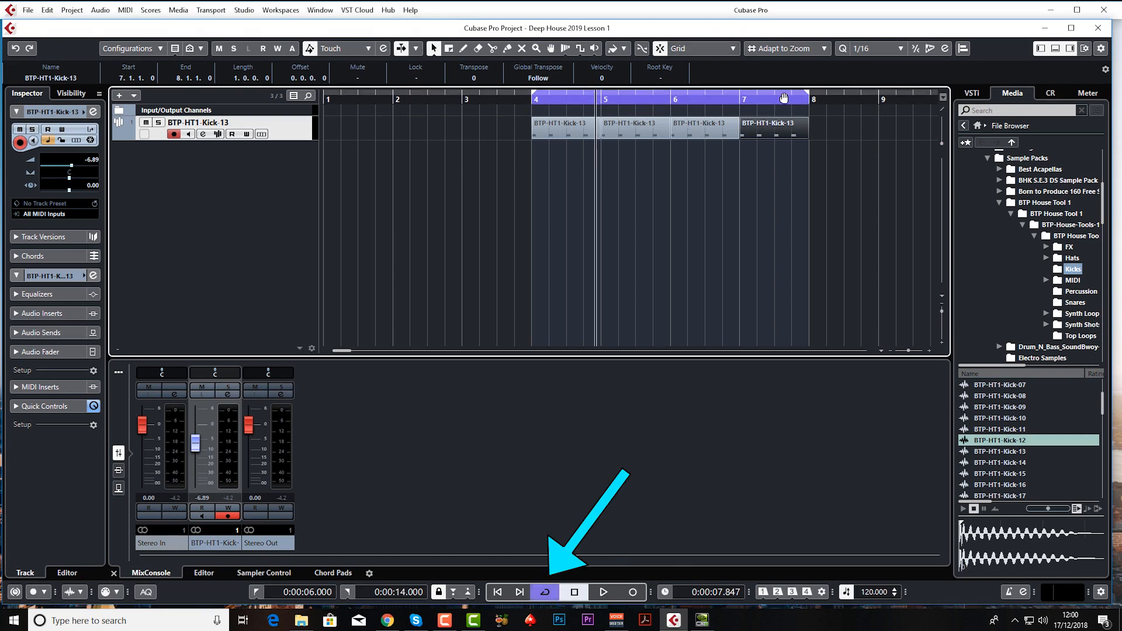
click(532, 99)
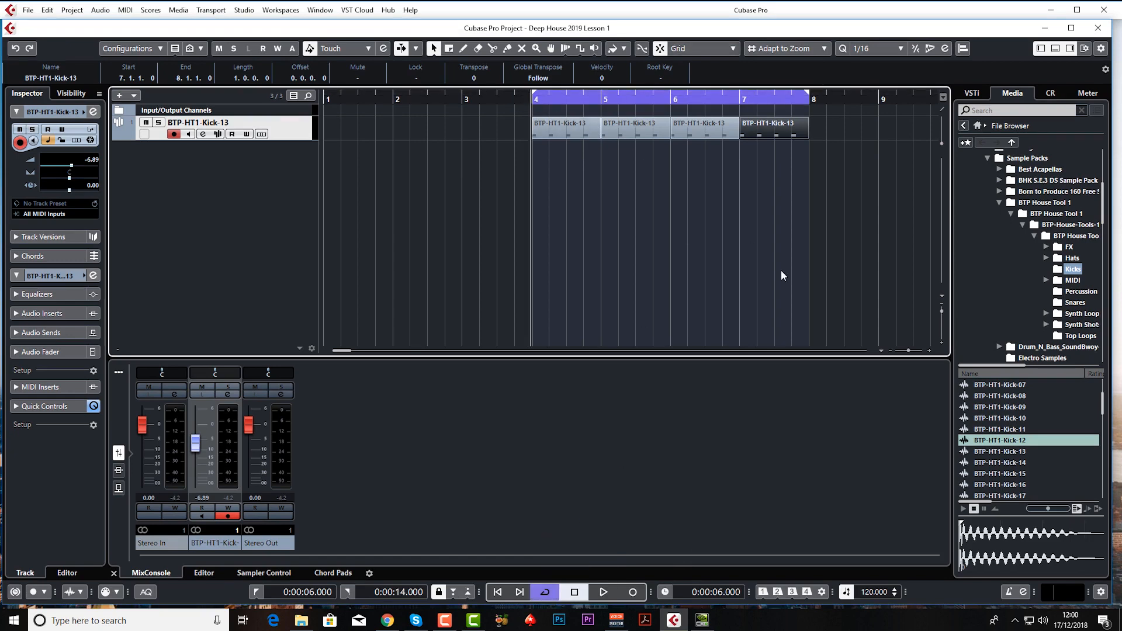
key(space)
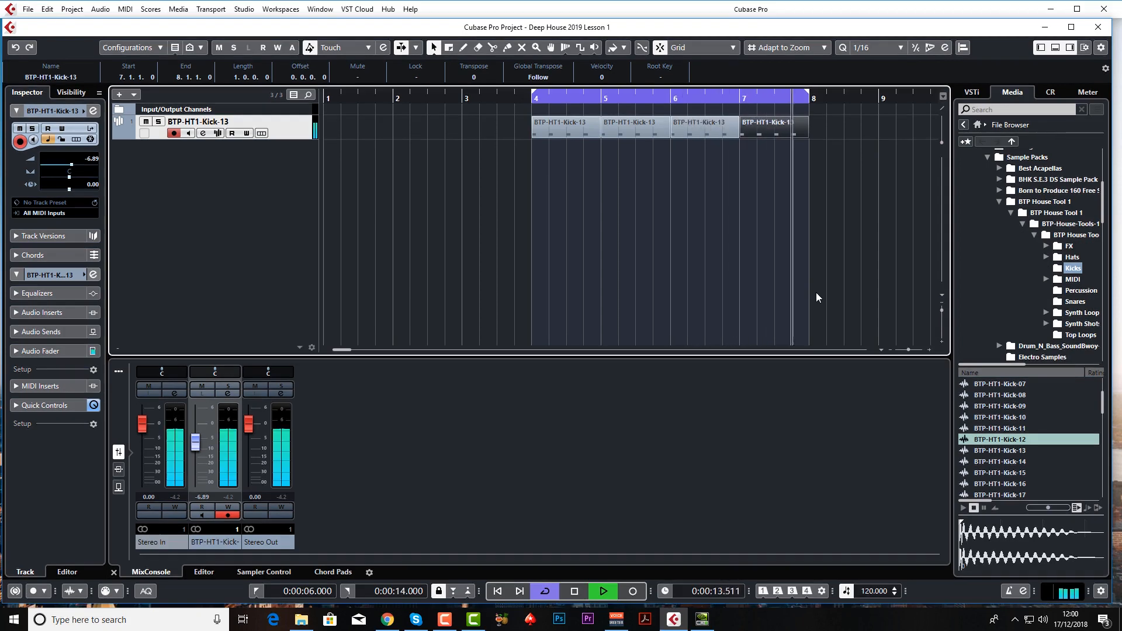
key(space)
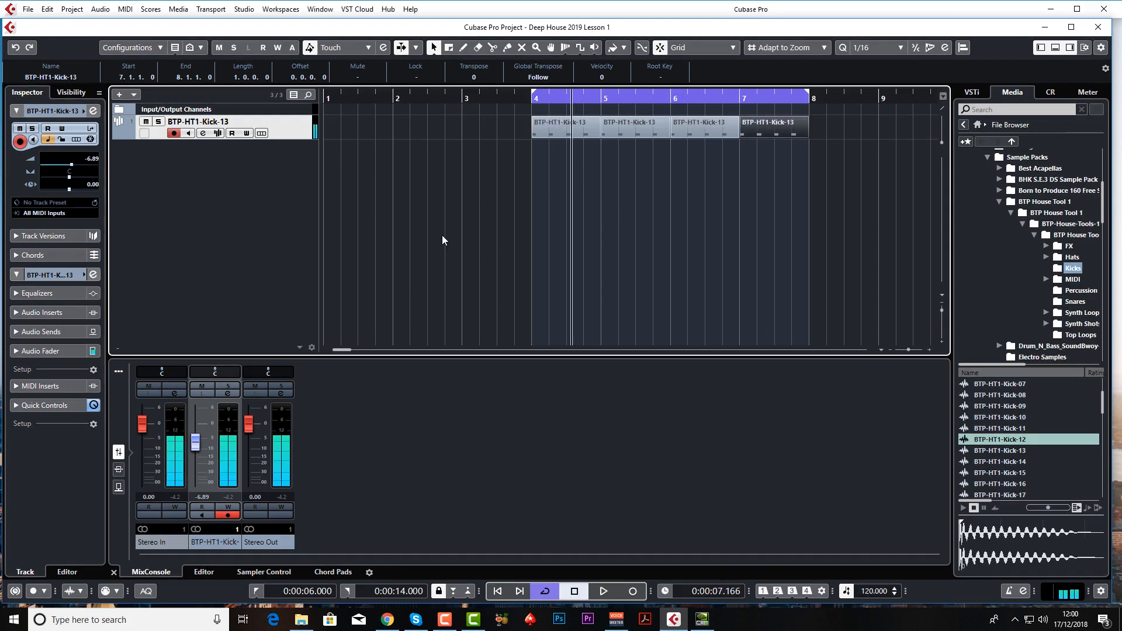
Step: Open the kick track's channel settings and lower the high-cut filter frequency to about 11100 Hz while the loop plays
click(203, 133)
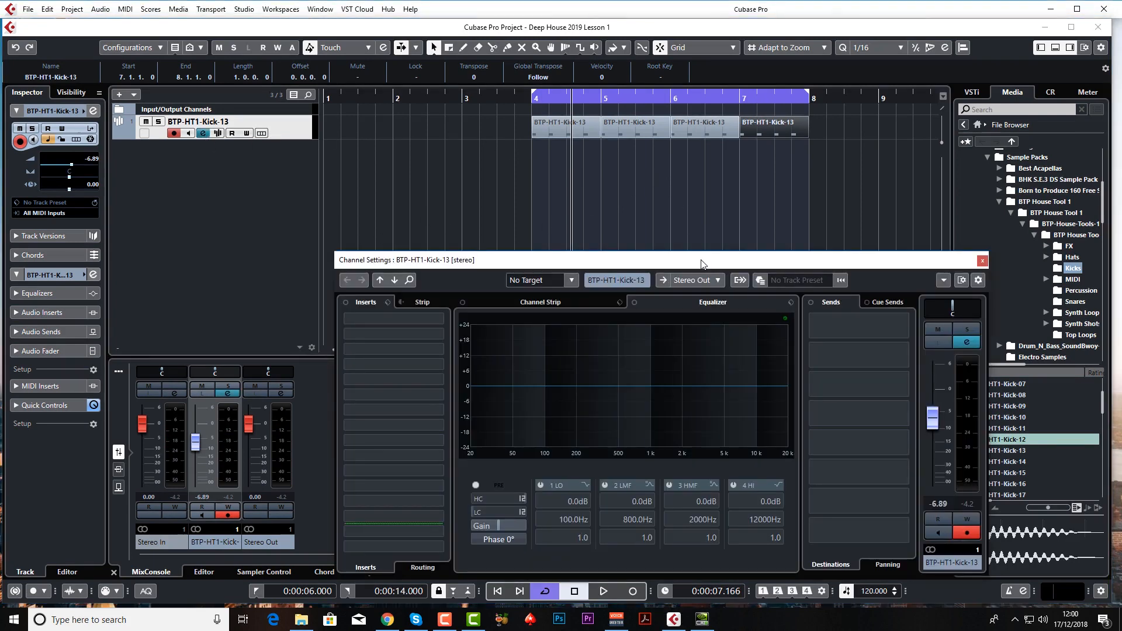
drag(701, 263, 623, 181)
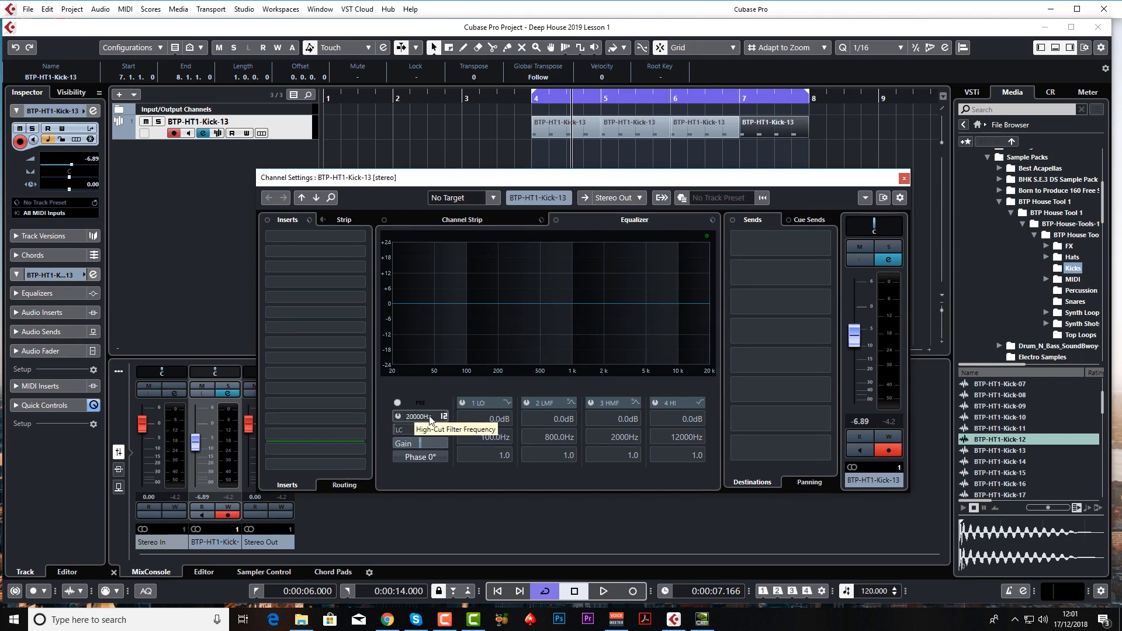
key(space)
drag(430, 420, 440, 481)
key(space)
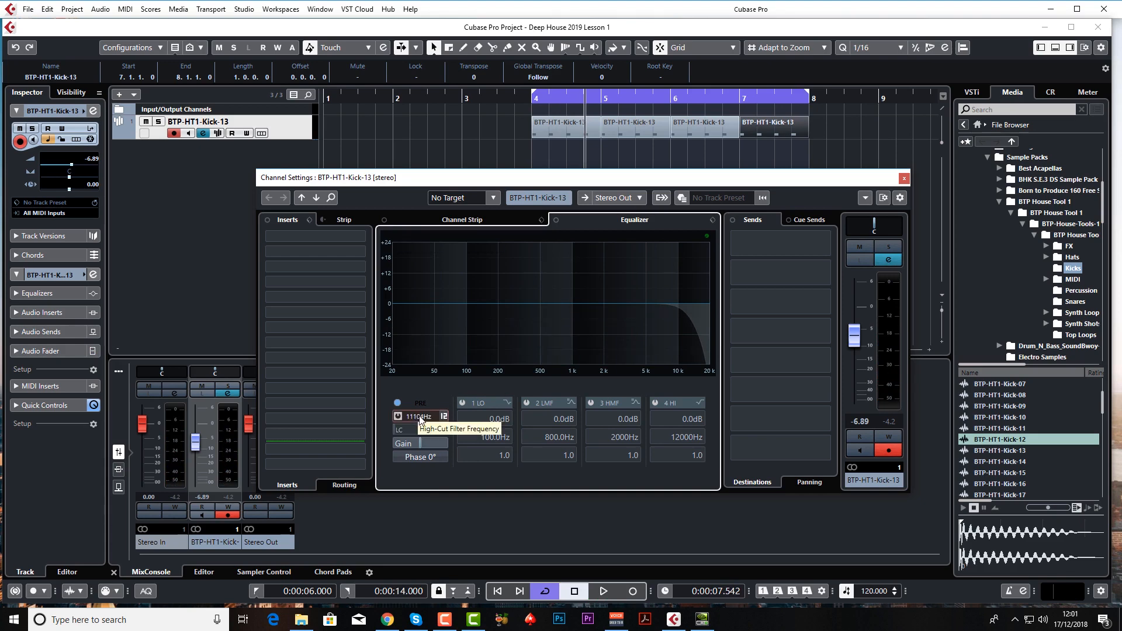
Step: Lower the kick channel's high-cut filter until its roll-off starts around 500 Hz, check it in playback, and close the channel settings
key(space)
drag(420, 417, 388, 544)
key(space)
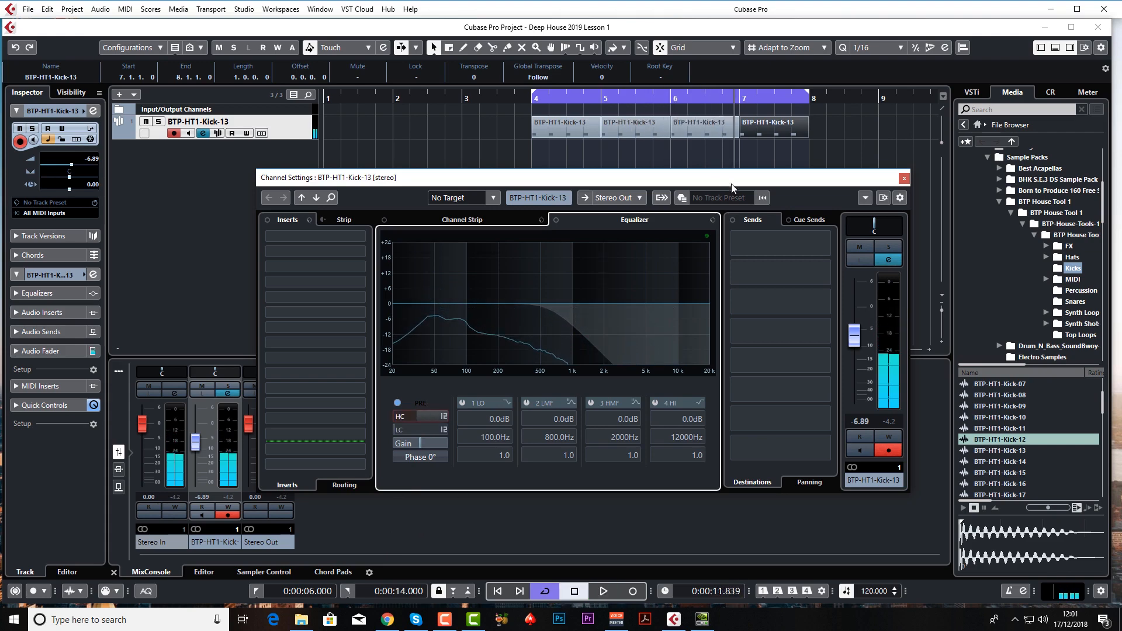
click(904, 178)
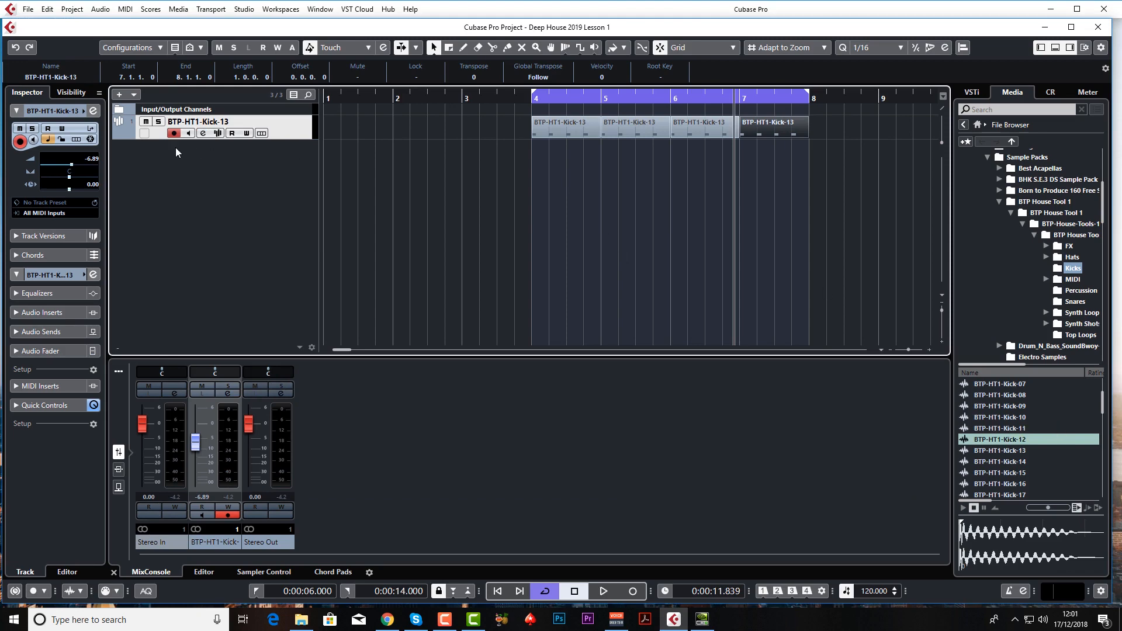
Step: Duplicate the BTP-HT1-Kick-13 track and rename the original track and its parts Kick
right_click(295, 130)
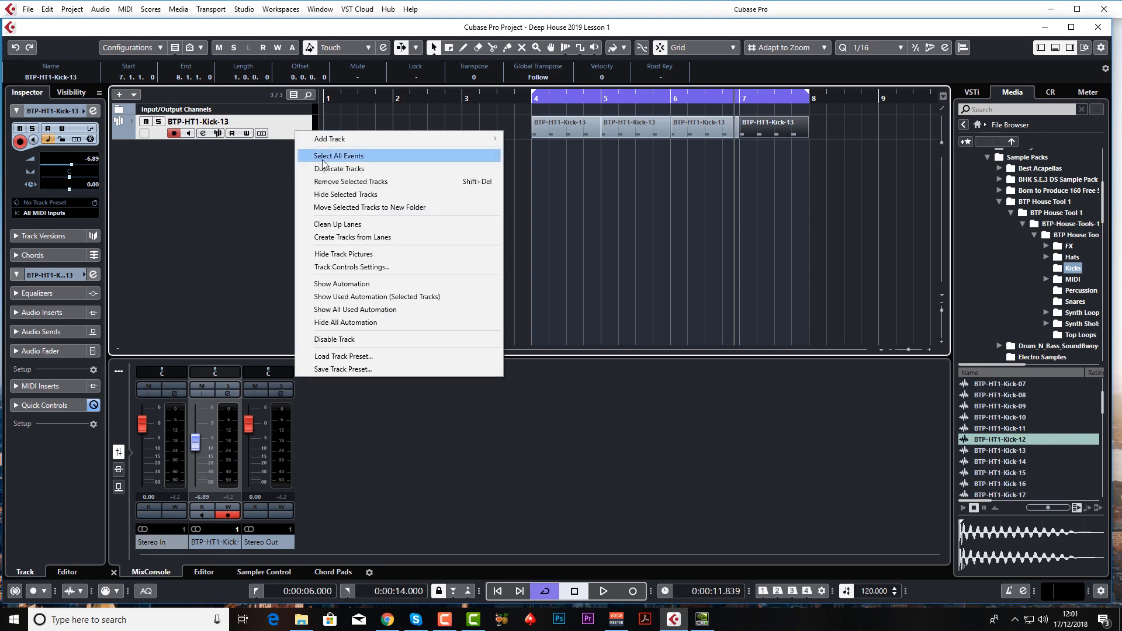
click(338, 169)
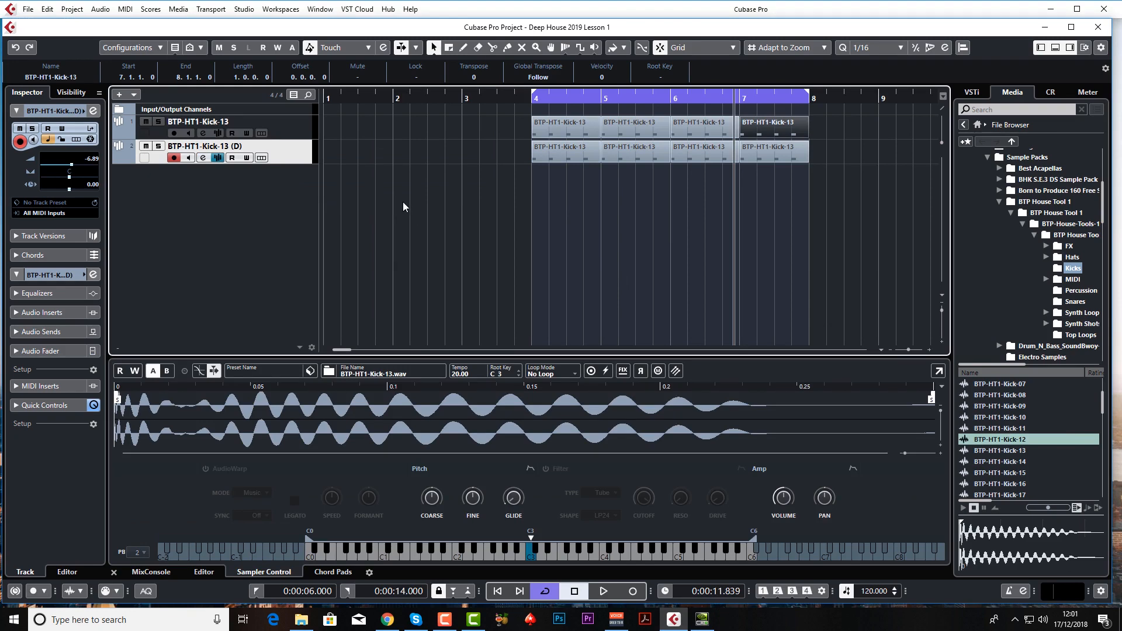
double_click(223, 124)
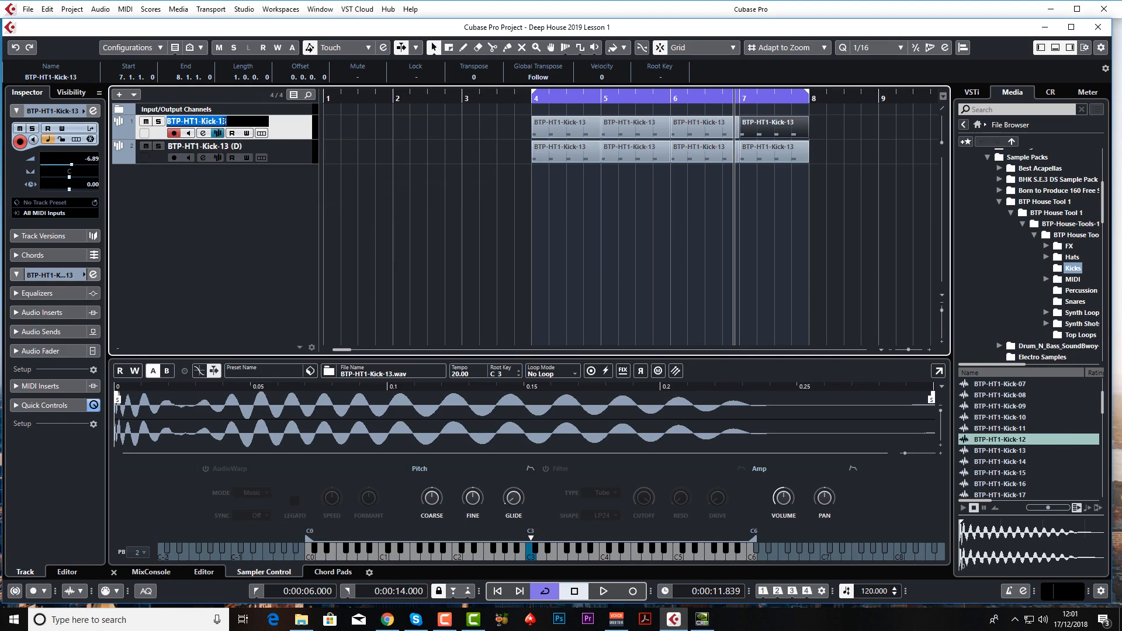
text(Kick)
key(ctrl+Return)
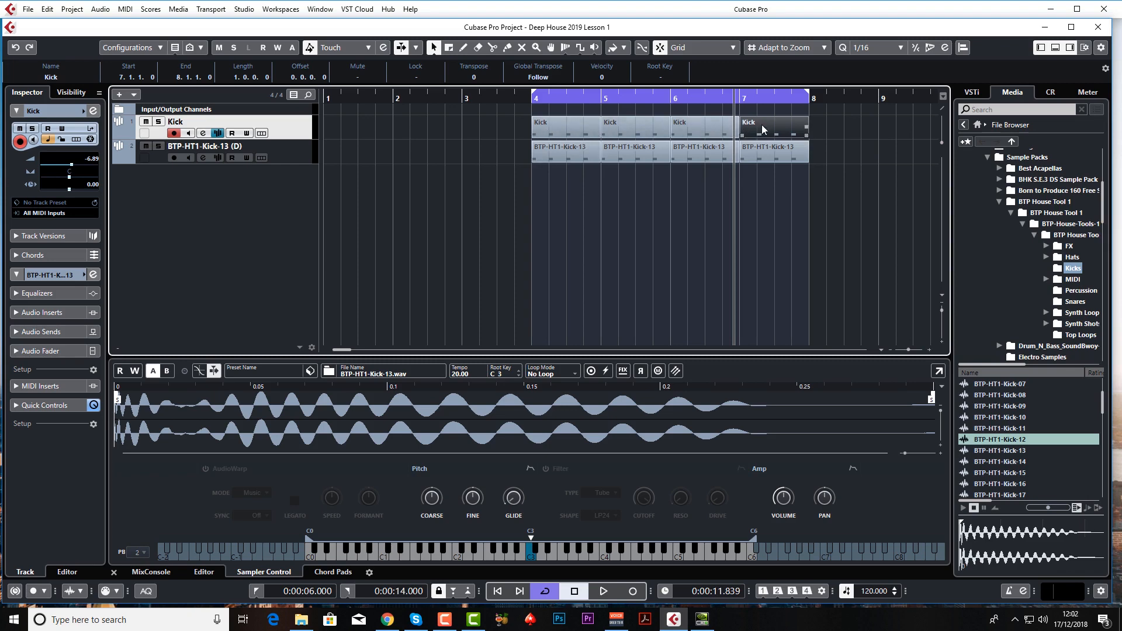
Step: Rename the duplicated track and its parts Kick Top
click(285, 154)
double_click(211, 145)
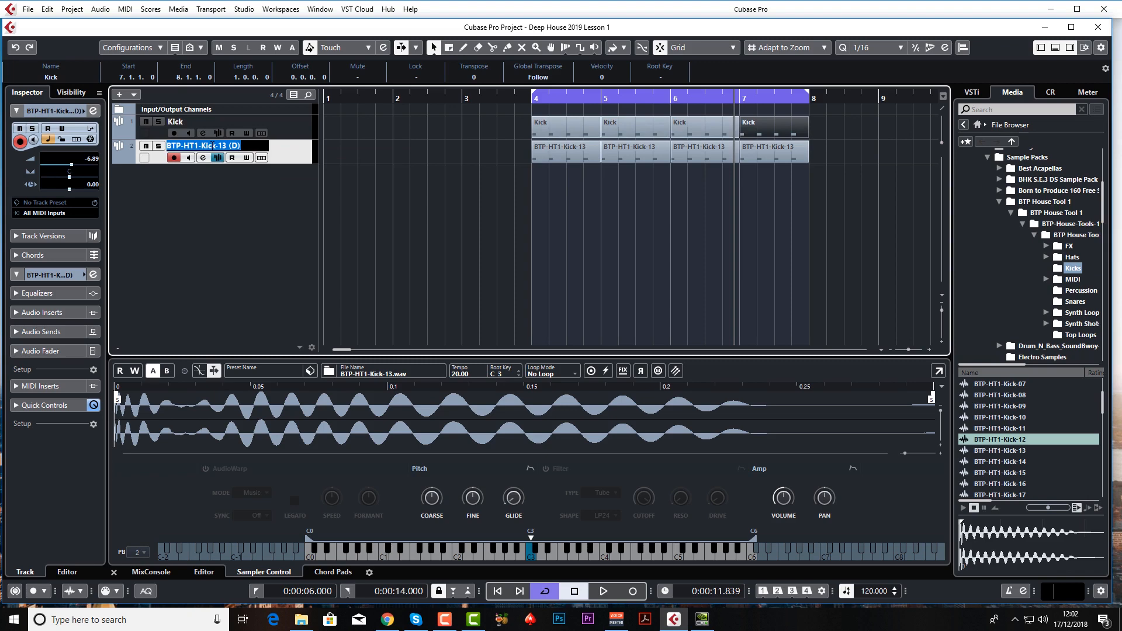
text(Kick Top)
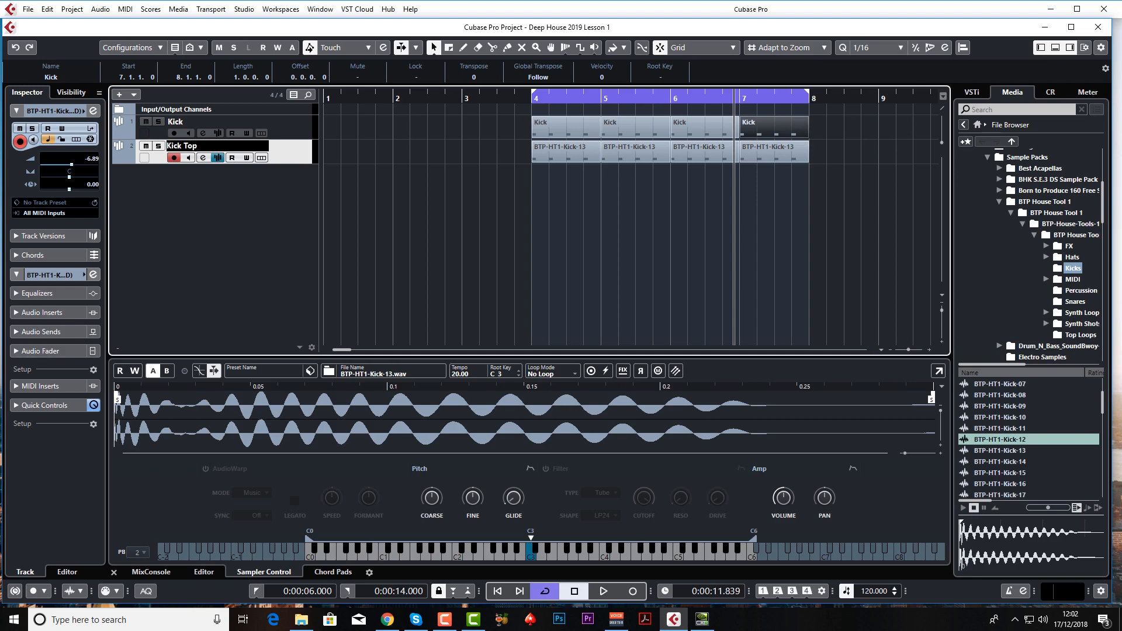
key(Return)
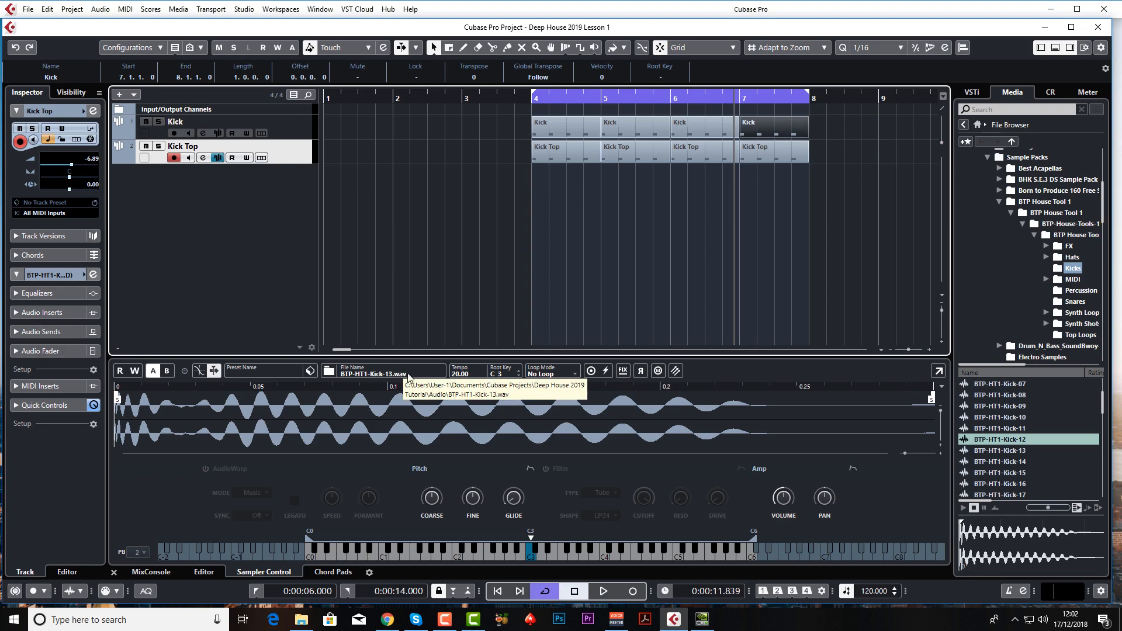
Step: Audition various one-shots in the Percussion folder of BTP House Tools 1 as candidates for the kick's top layer
click(1074, 292)
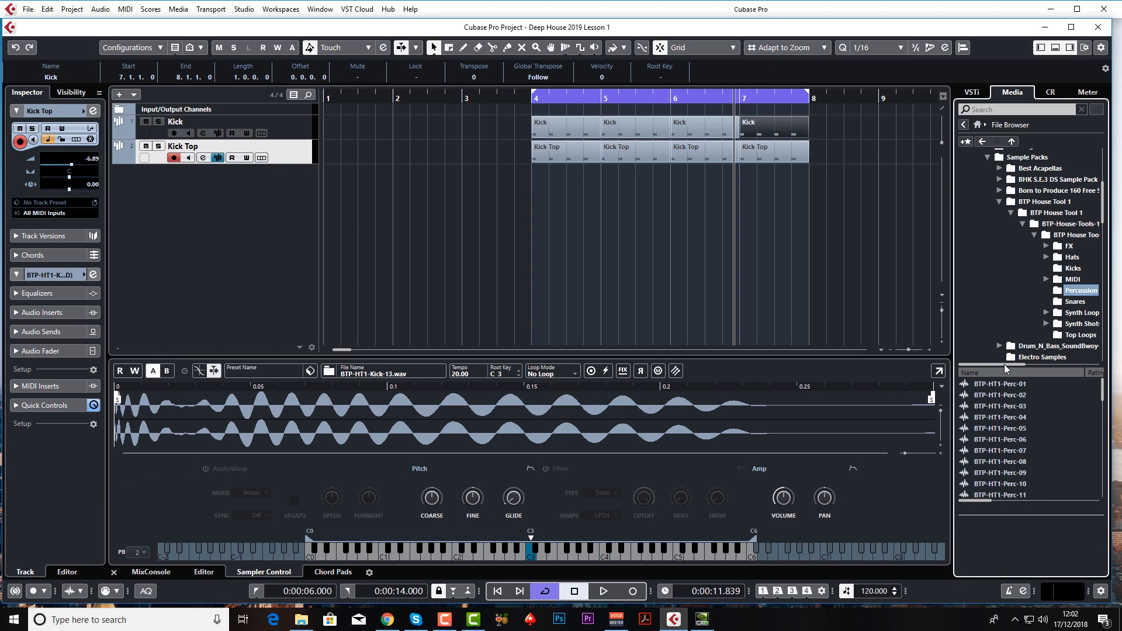
drag(1007, 365, 1024, 366)
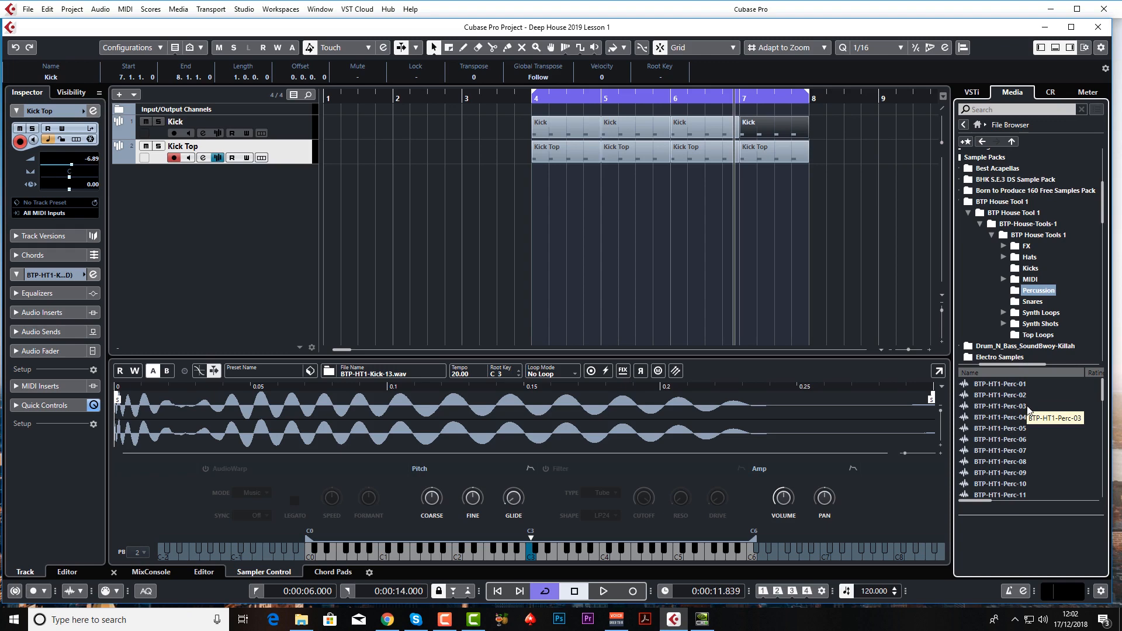
scroll(1027, 411, down, 11)
click(1006, 441)
click(1005, 409)
scroll(1007, 443, up, 3)
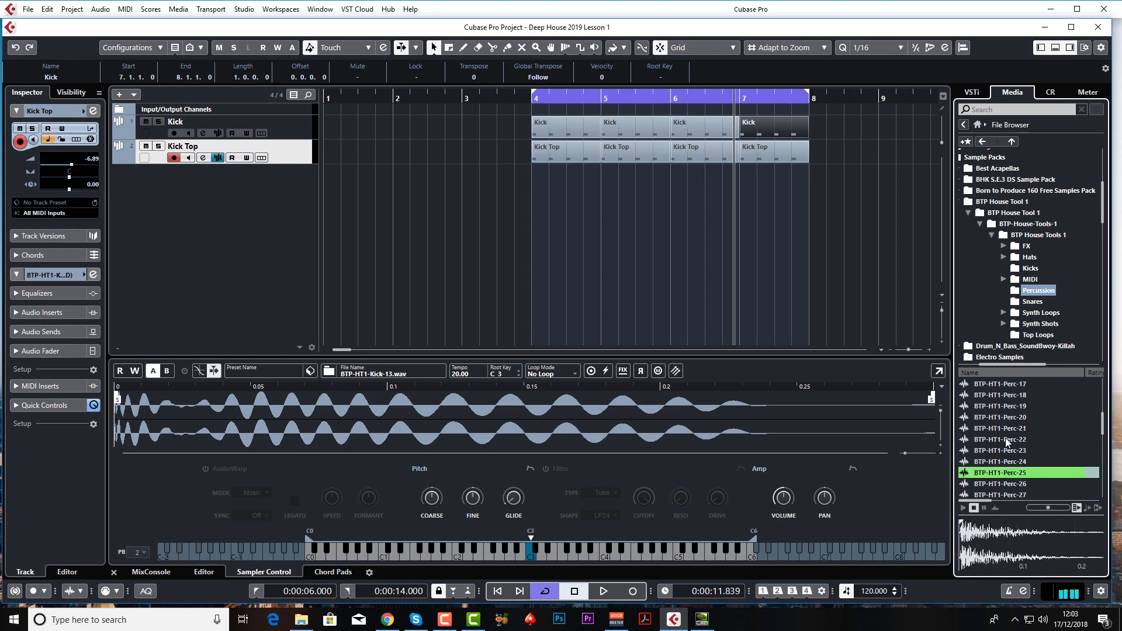
click(1006, 428)
click(1006, 396)
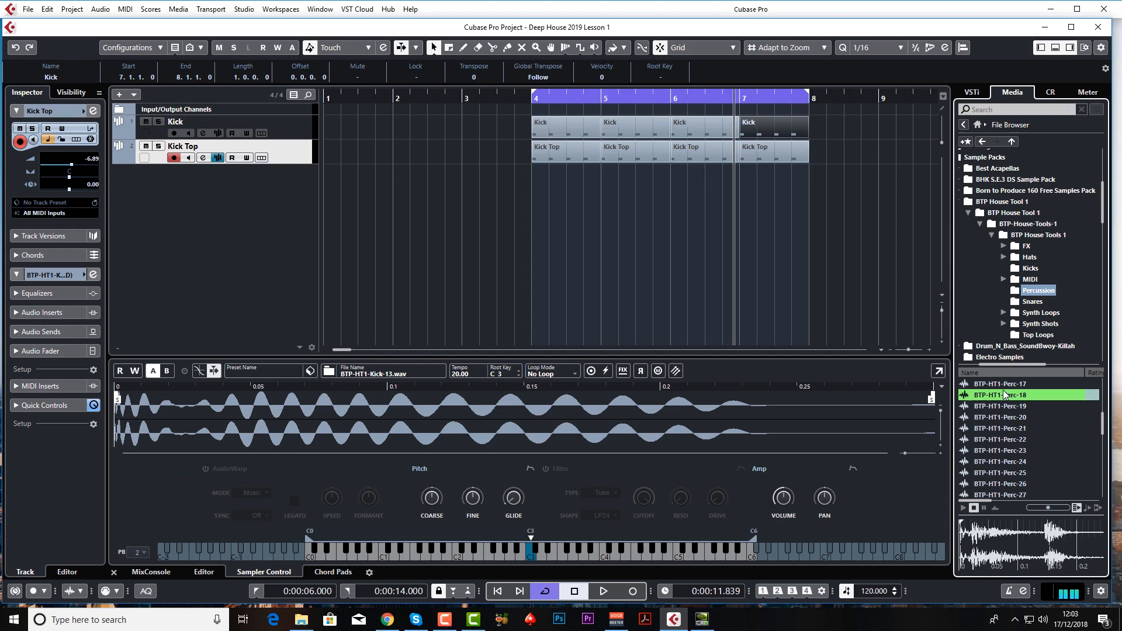
click(1009, 440)
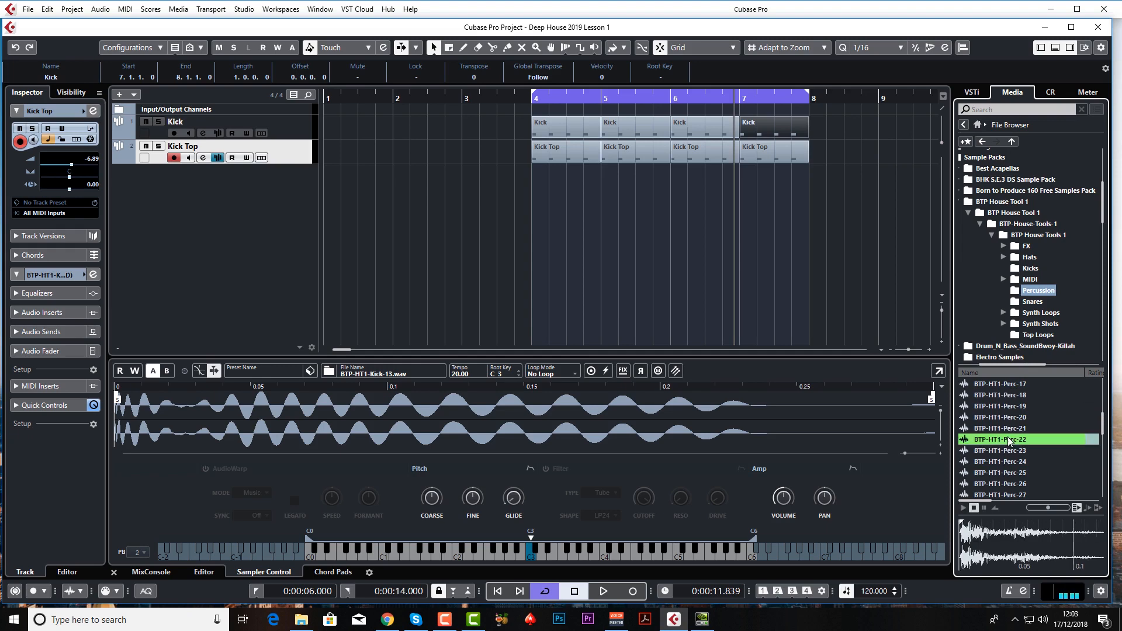
scroll(1009, 424, up, 2)
click(1009, 411)
scroll(1014, 468, down, 6)
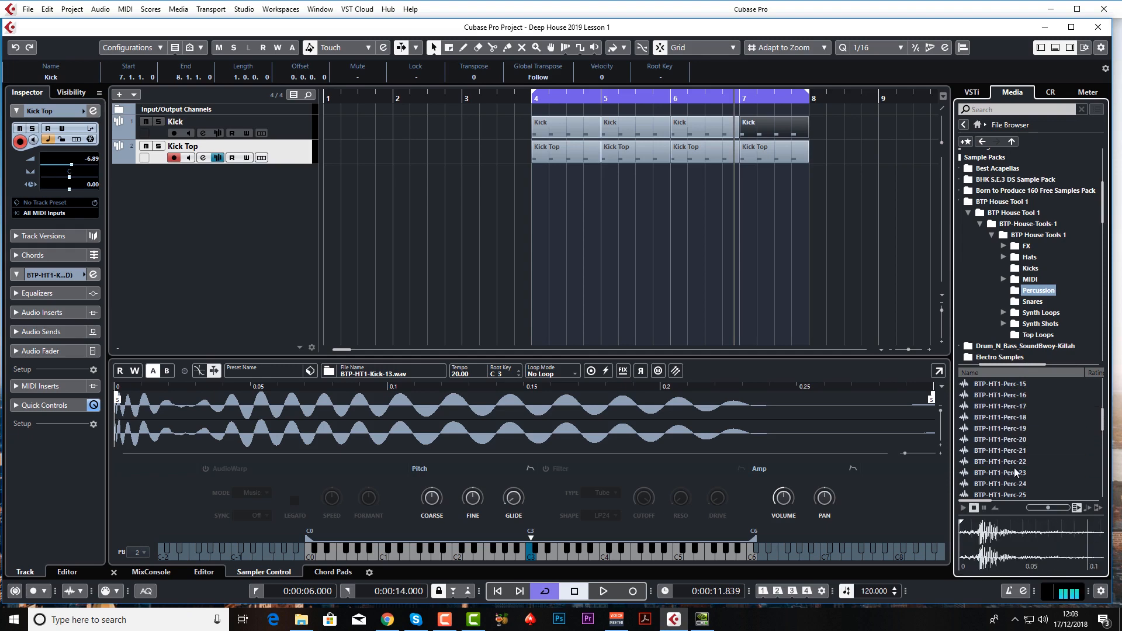
click(1013, 472)
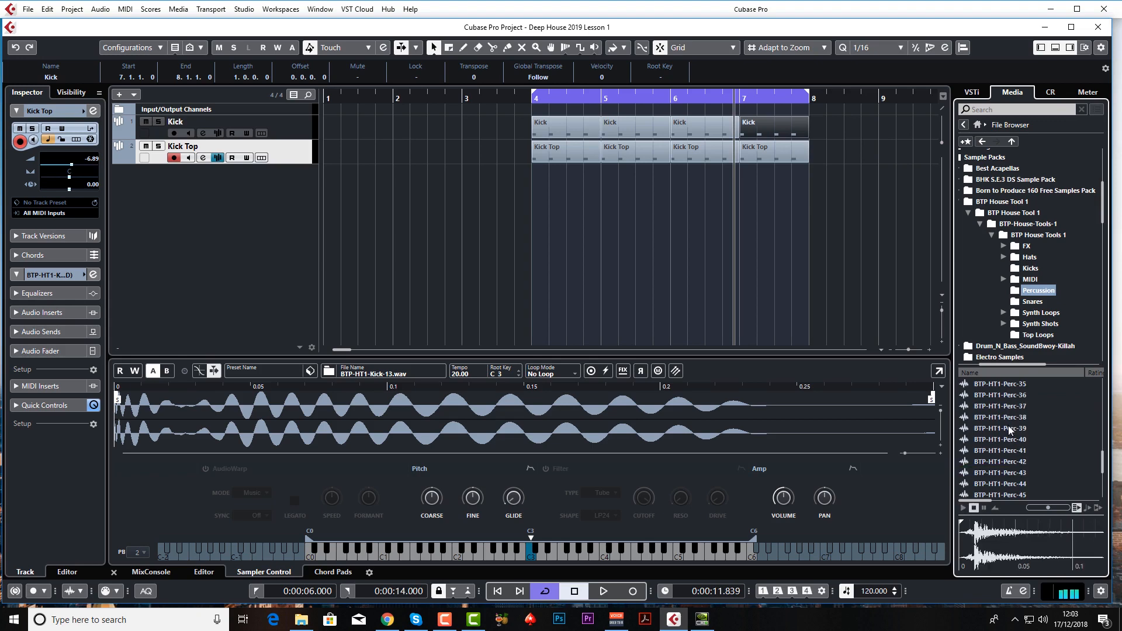
Step: Load BTP-HT1-Perc-38 into the Kick Top track's sampler in place of the kick sample and play the loop from bar 4
click(1009, 430)
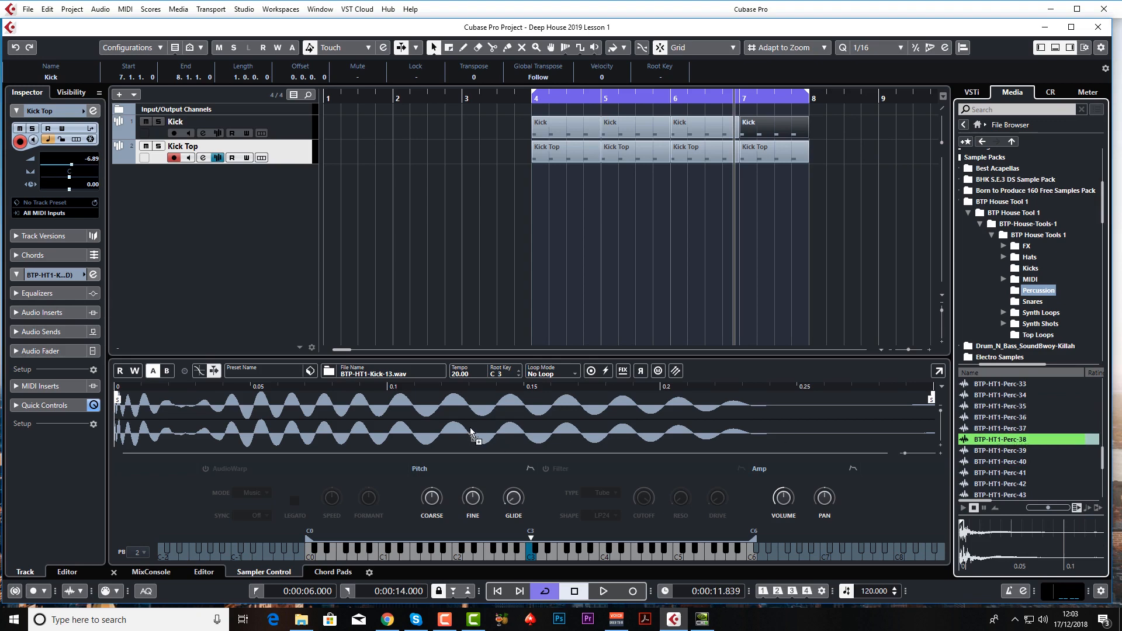
drag(999, 440, 470, 429)
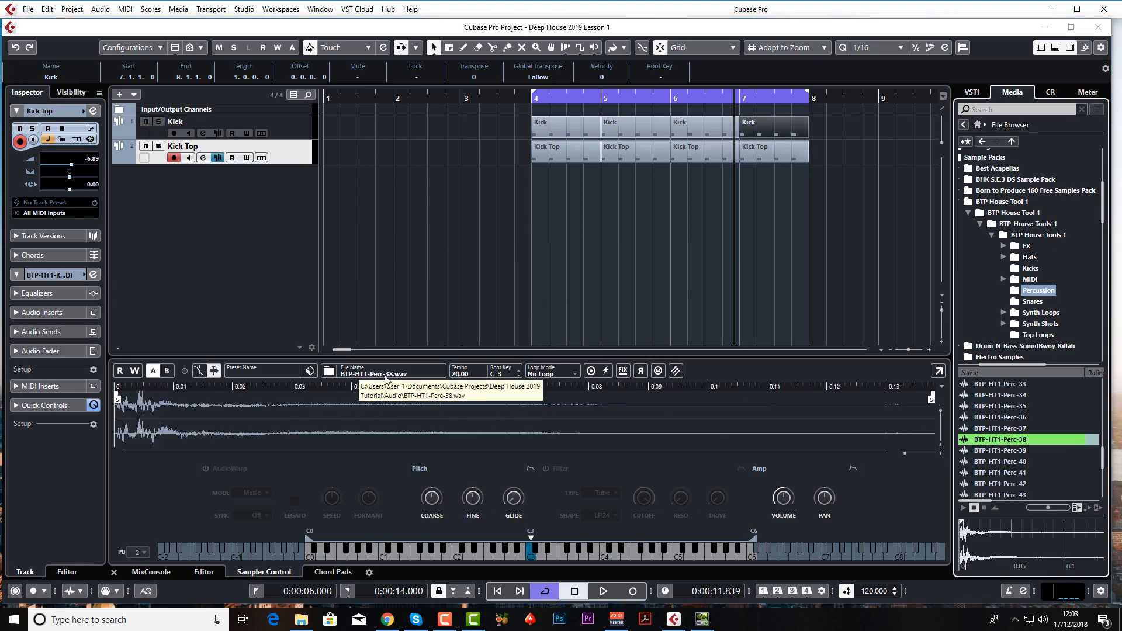
click(526, 95)
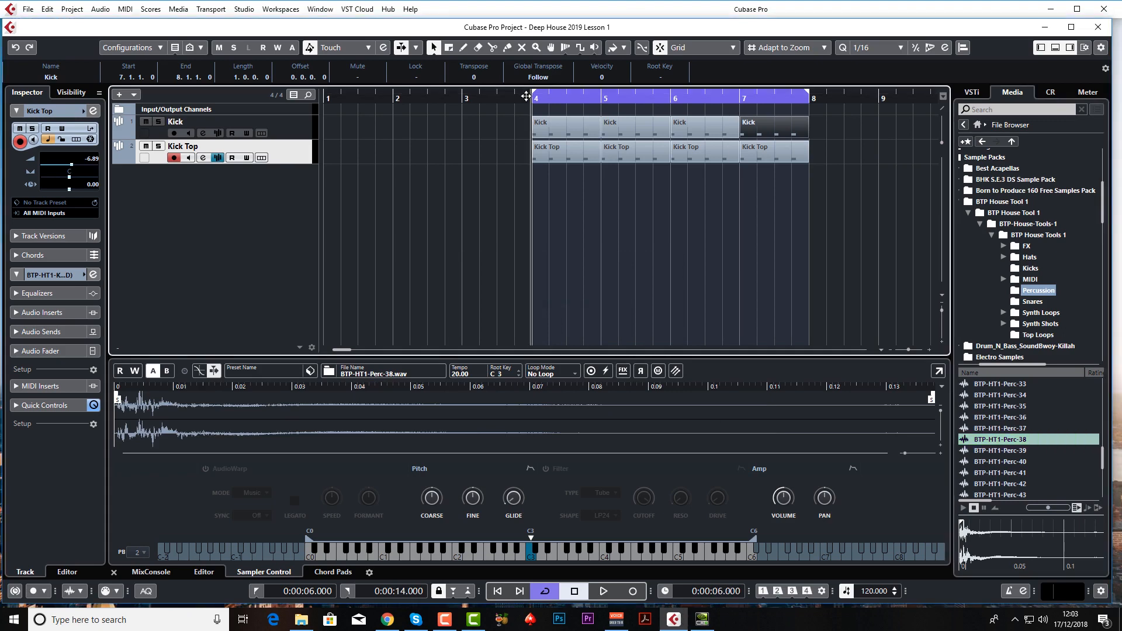
key(space)
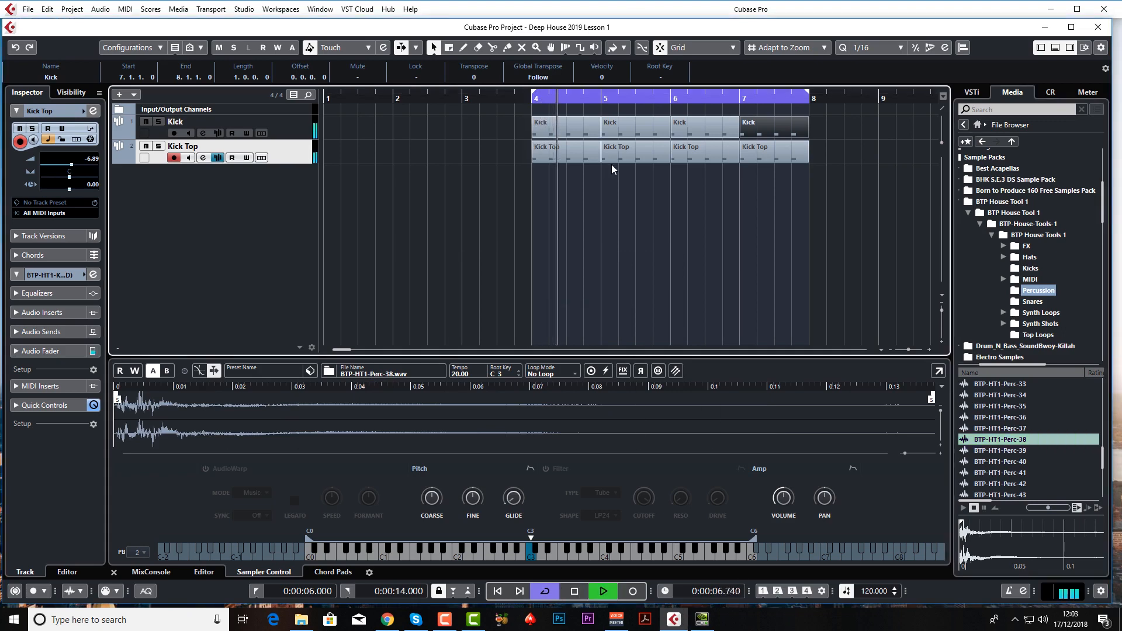
key(space)
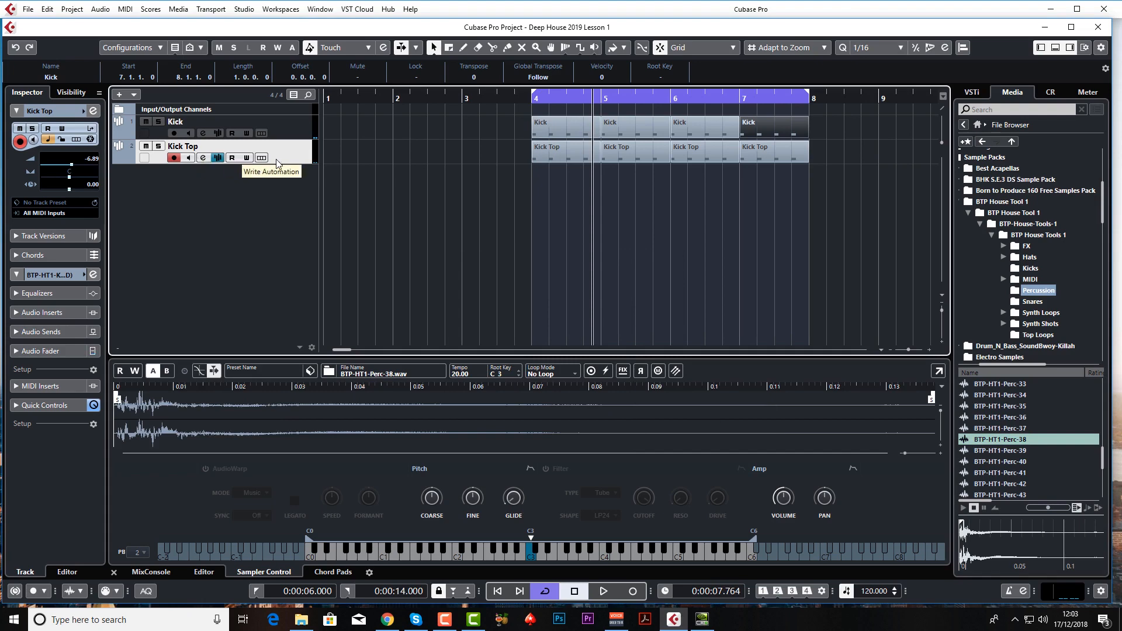
Step: Open the Kick Top channel settings, raise the high-cut filter fully so it no longer cuts the highs, and play the loop
click(206, 159)
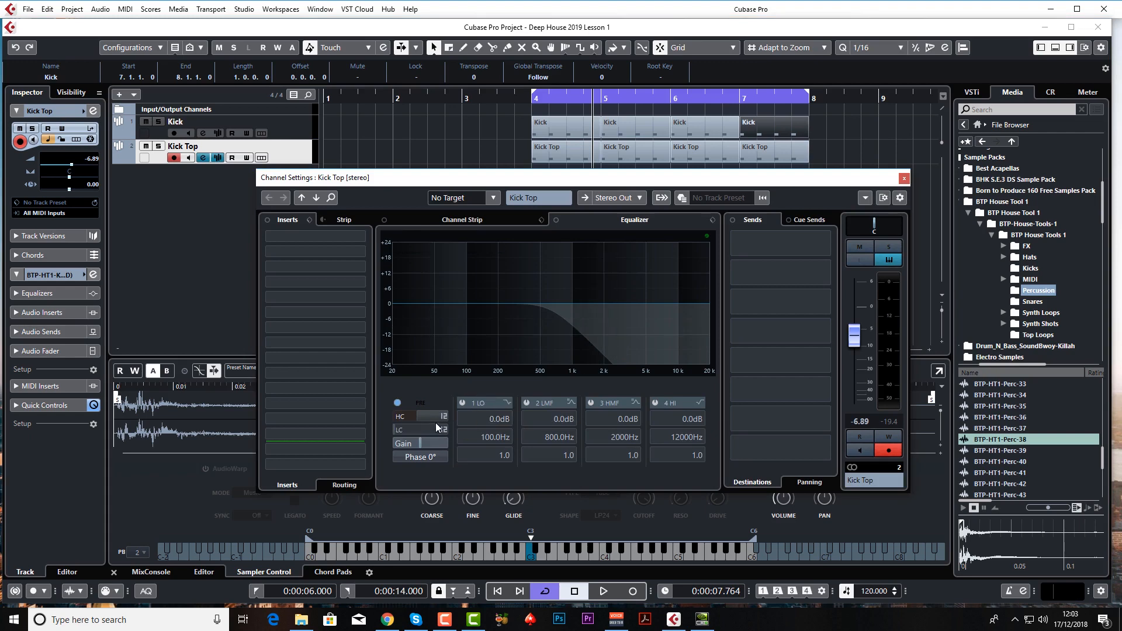
drag(429, 418, 497, 294)
key(space)
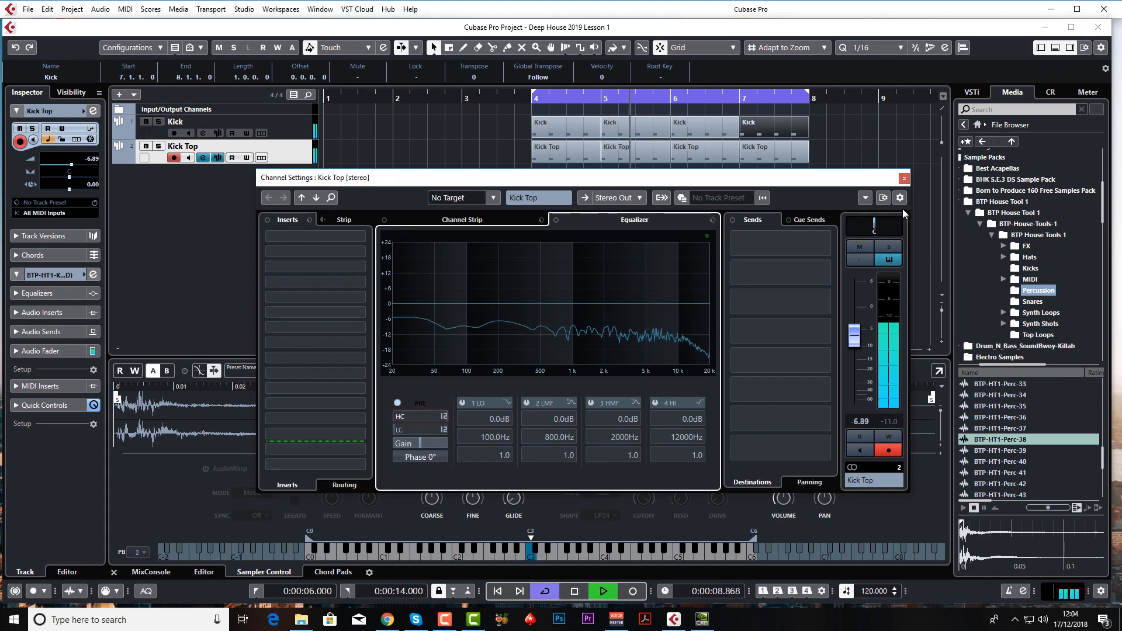
key(space)
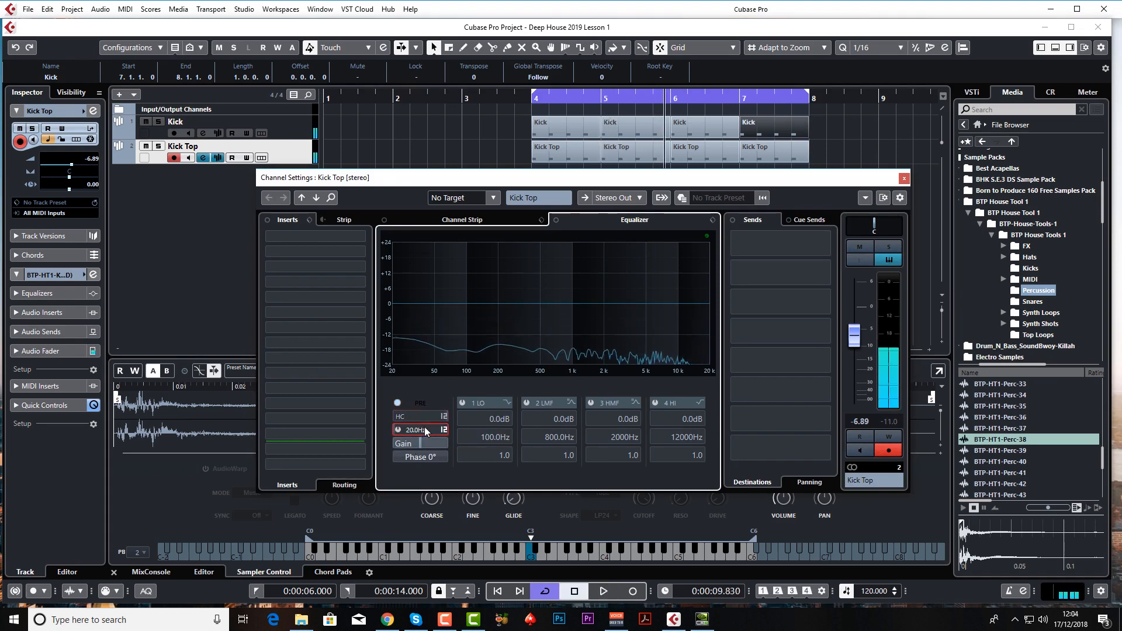
Step: Raise Kick Top's low-cut filter past 334.9 Hz until its roll-off starts just below 1 kHz, and close the channel settings
drag(426, 432, 446, 387)
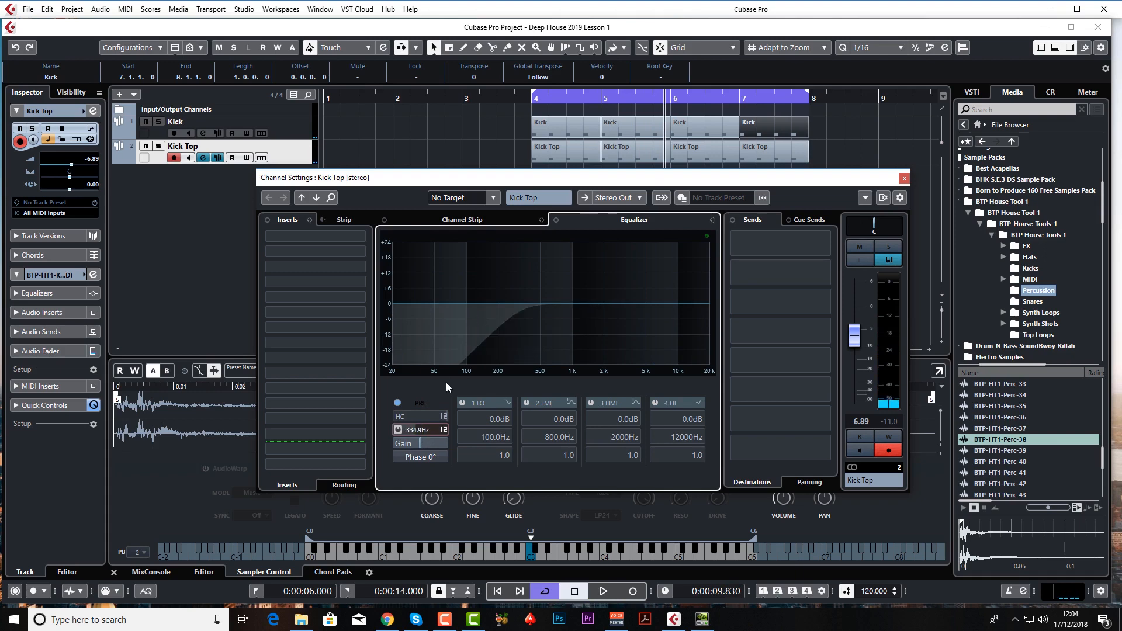
key(space)
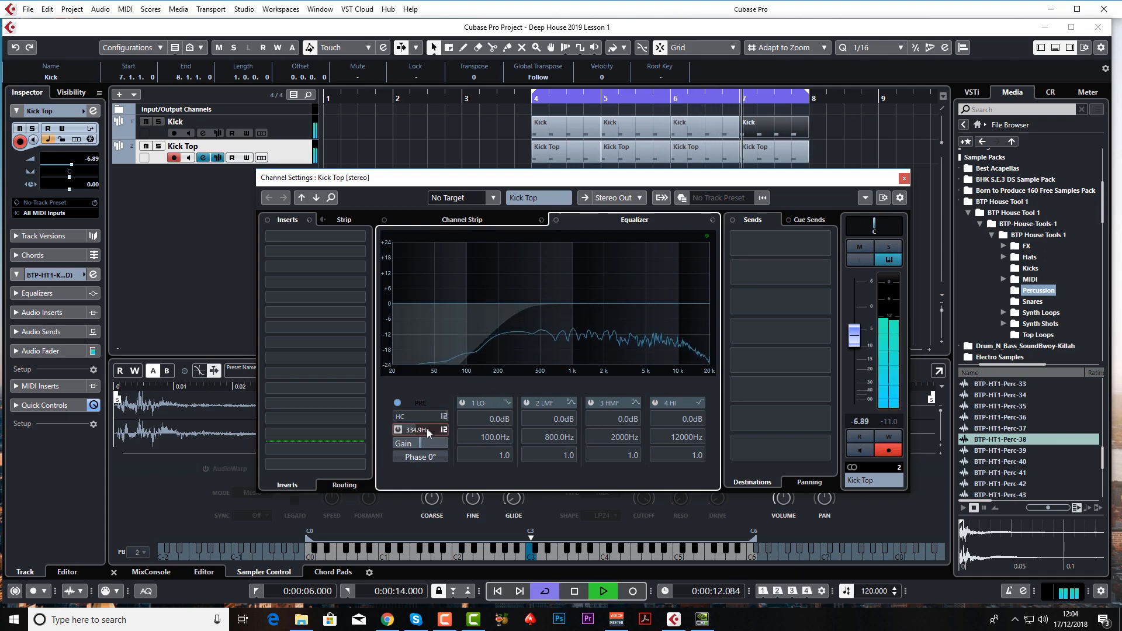
drag(426, 429, 444, 395)
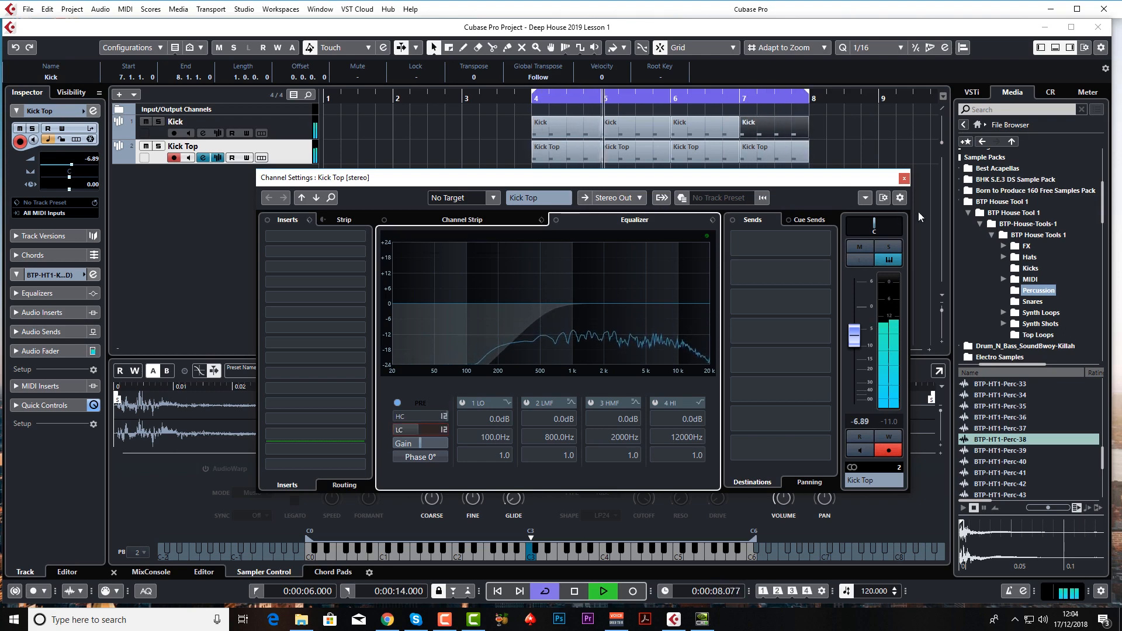
click(904, 178)
Step: Play the loop with Kick Top muted and unmuted to compare the kick with and without its top layer
key(space)
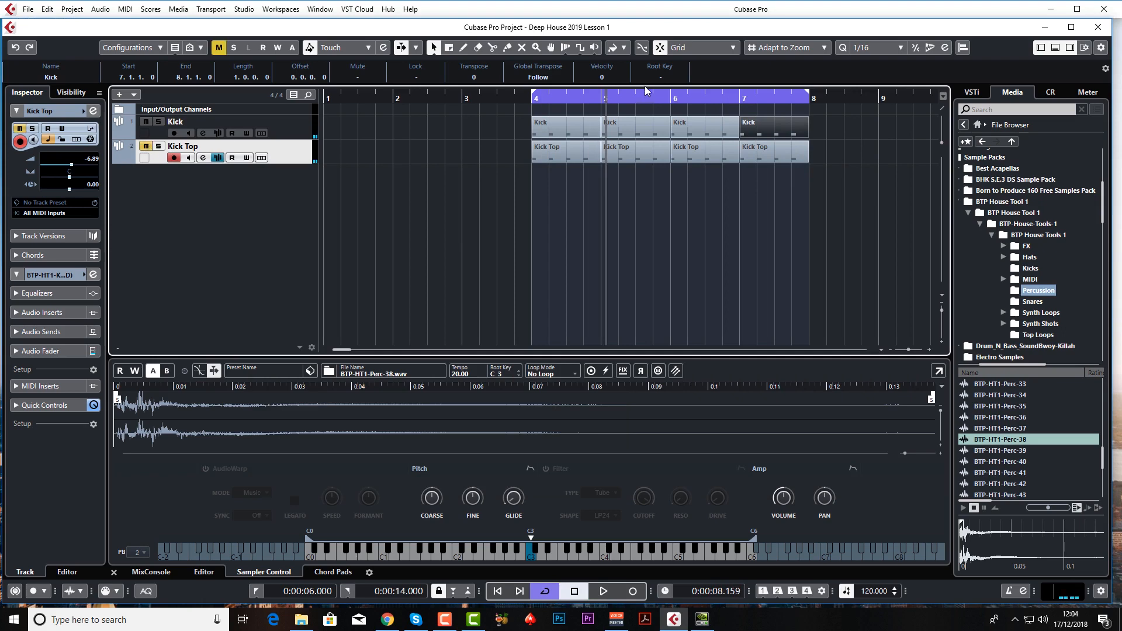
key(space)
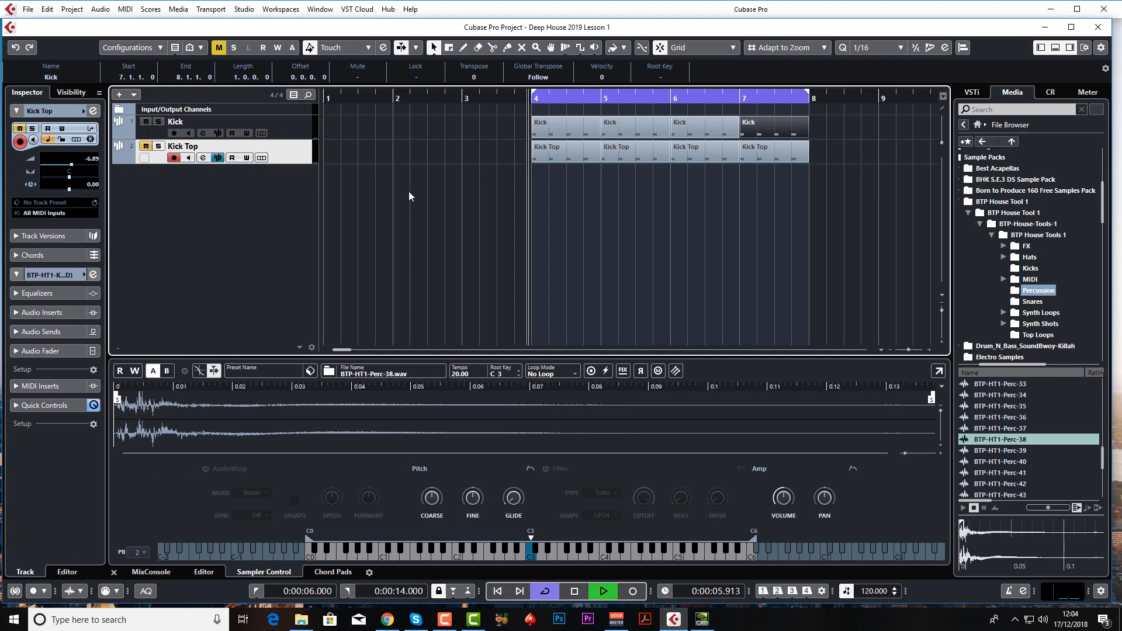
click(146, 148)
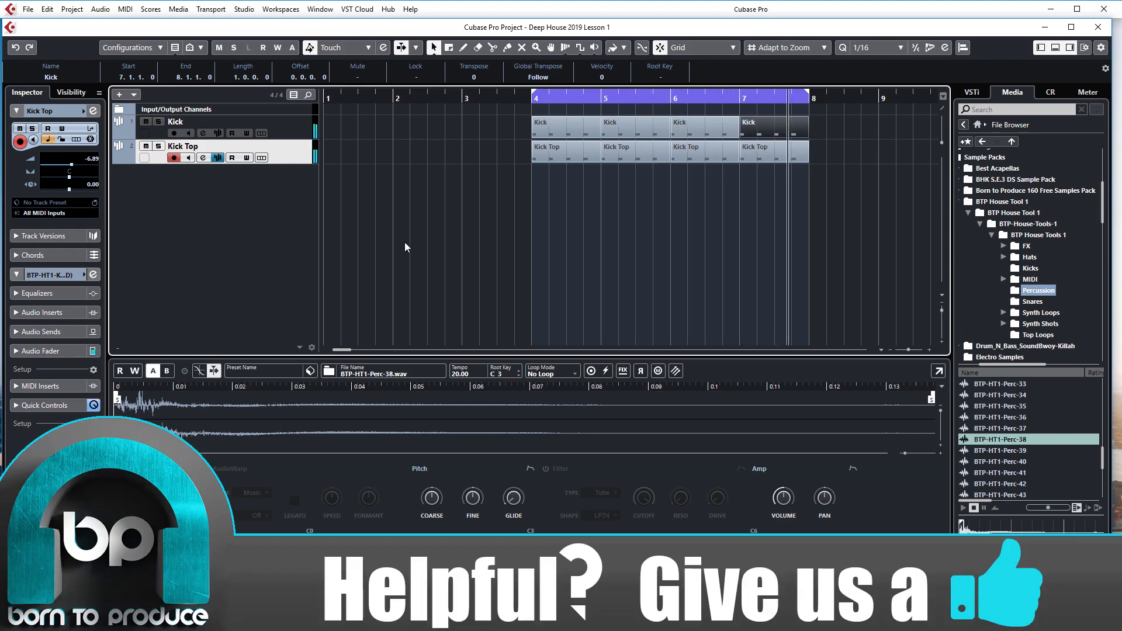
drag(71, 165, 69, 165)
Step: Mute the Kick Top track and open the Kick track's channel settings
click(295, 125)
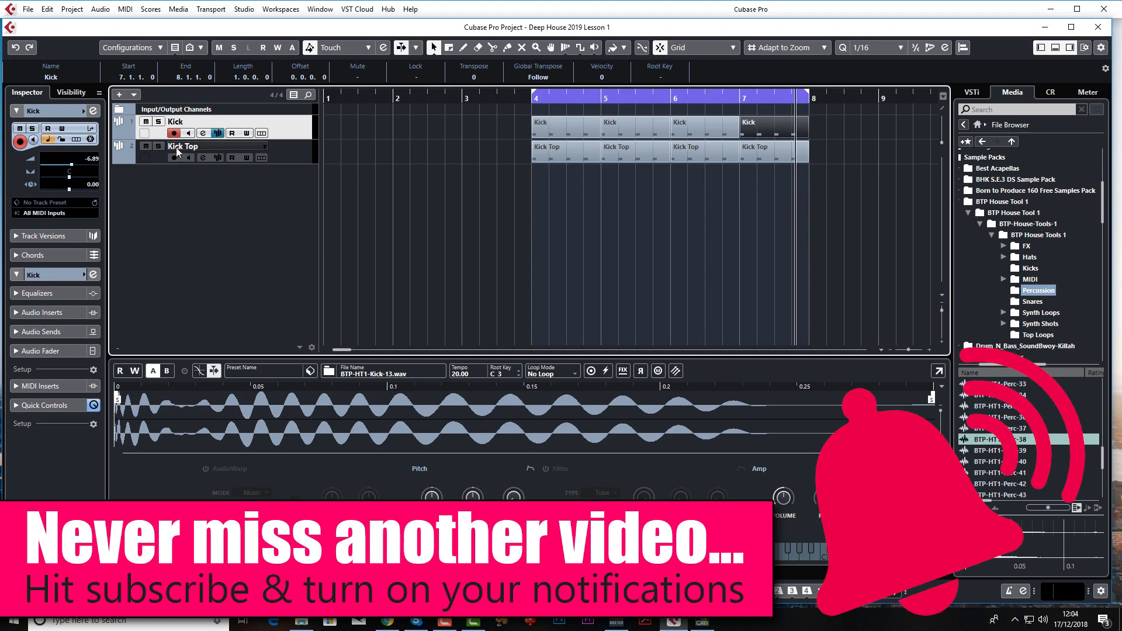
click(146, 146)
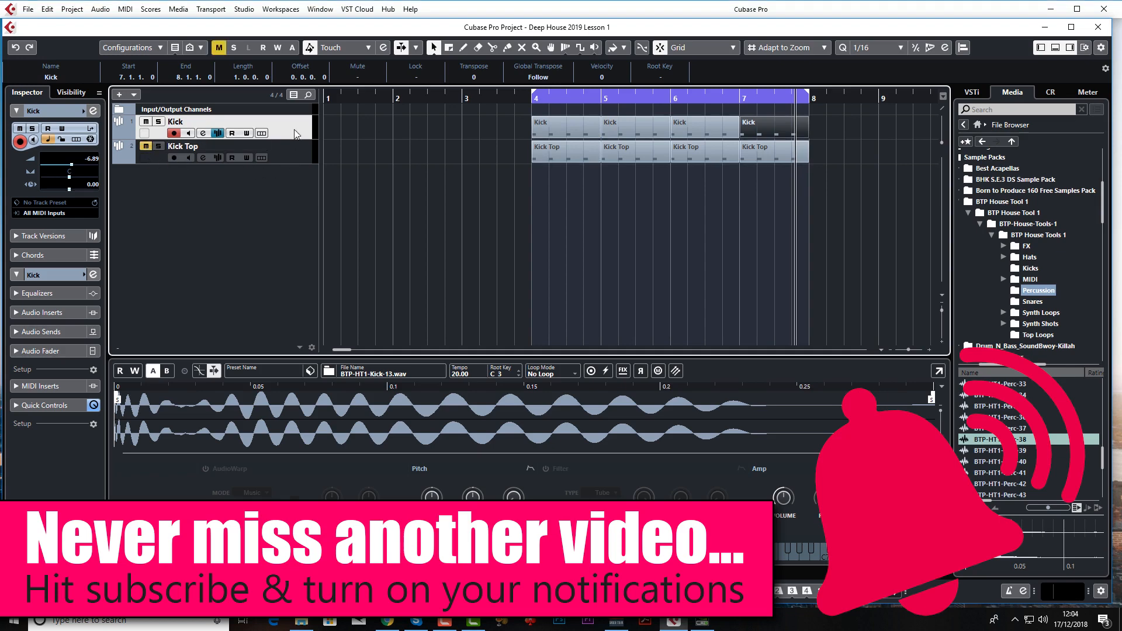
click(203, 133)
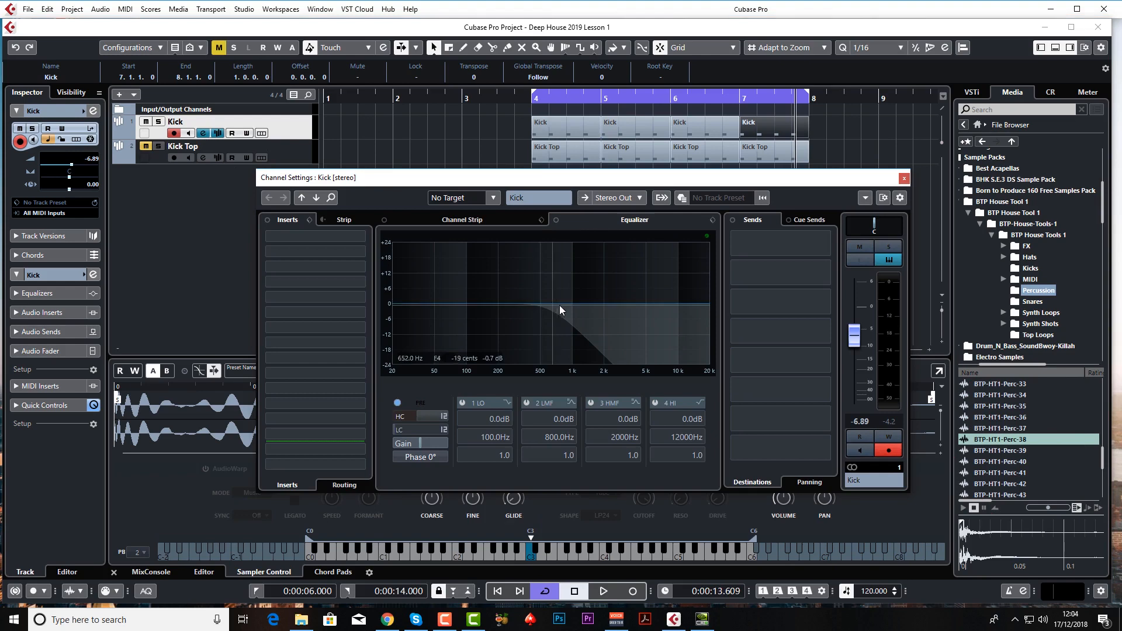
Step: Activate EQ band 2 on the Kick channel as a narrow boost of 8.5 dB at 320.2 Hz with a Q of 4.4
click(517, 304)
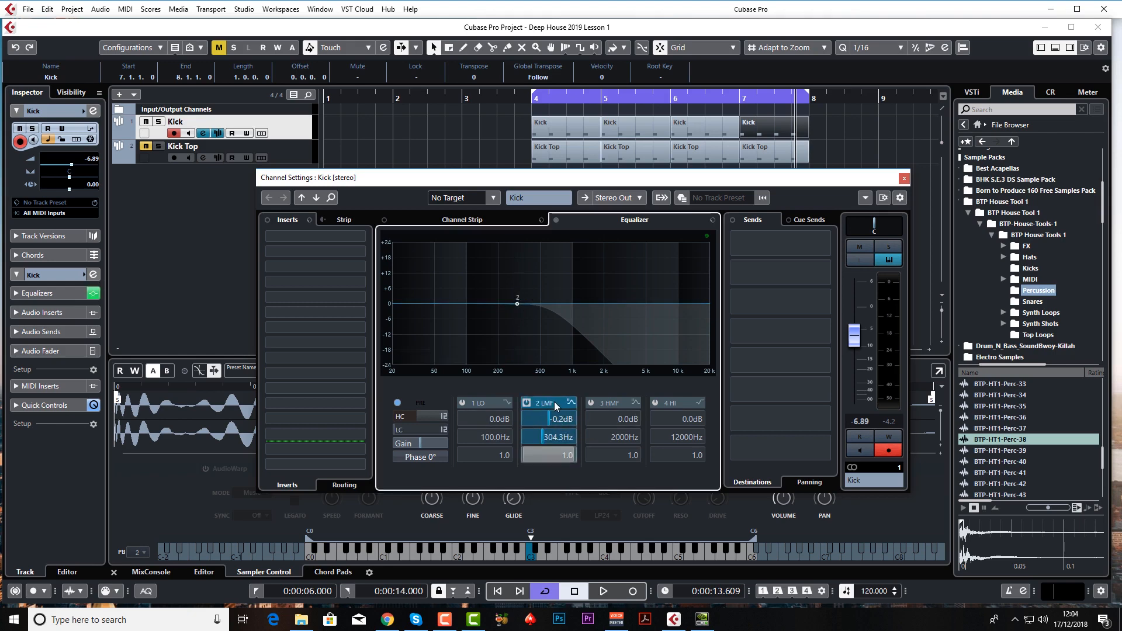
click(570, 403)
click(598, 423)
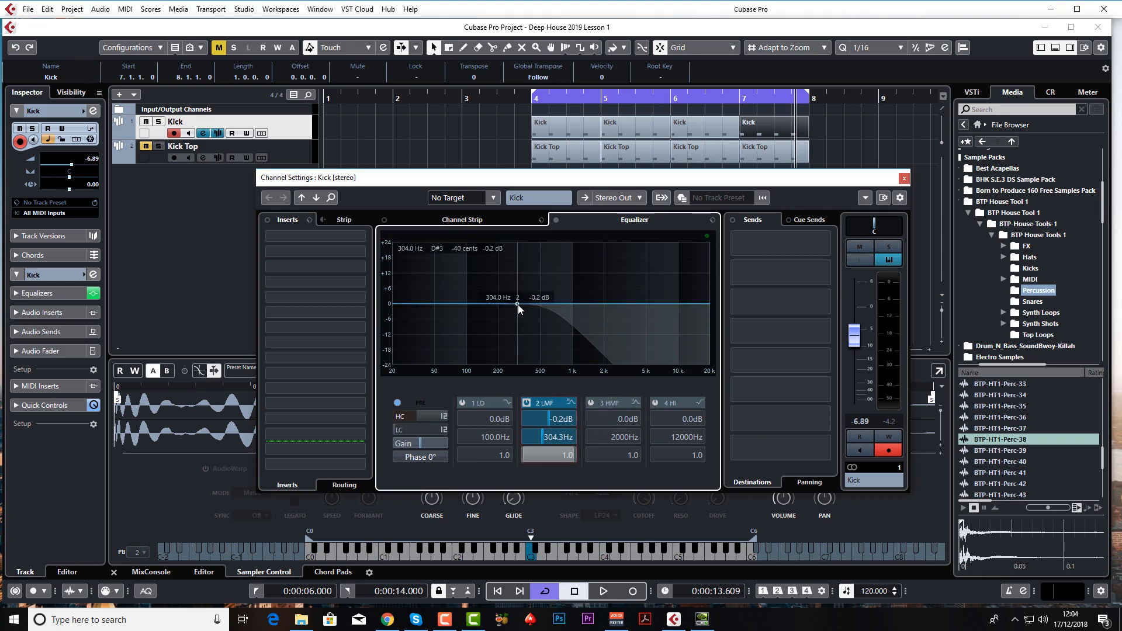
mouse_move(517, 304)
mouse_down()
mouse_move(518, 290)
mouse_move(495, 285)
mouse_move(534, 284)
mouse_move(520, 300)
mouse_move(520, 282)
mouse_up()
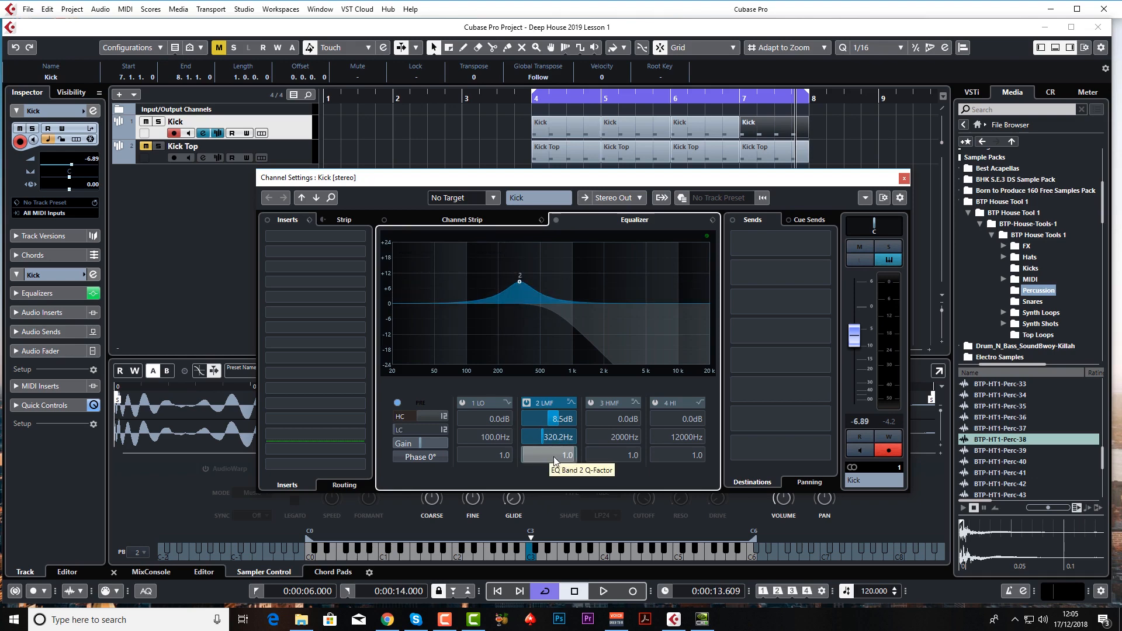
drag(553, 406, 543, 366)
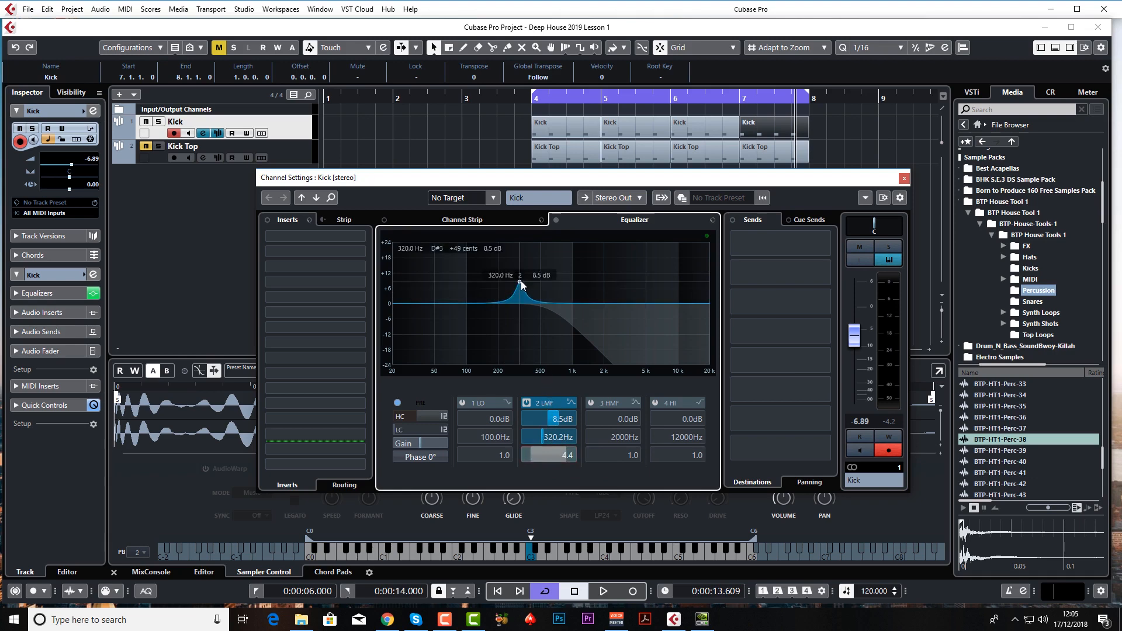
Step: Sweep the band 2 boost down to 151.2 Hz while playing the loop, and cut that frequency by 4.0 dB
drag(520, 280, 483, 286)
key(space)
key(space)
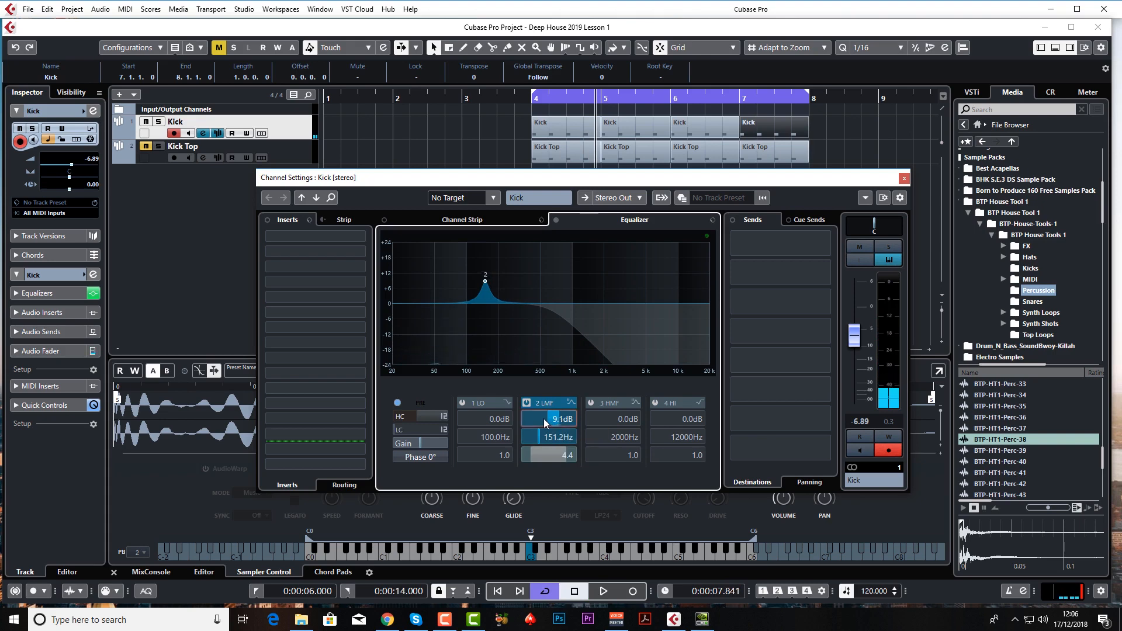
drag(543, 418, 529, 419)
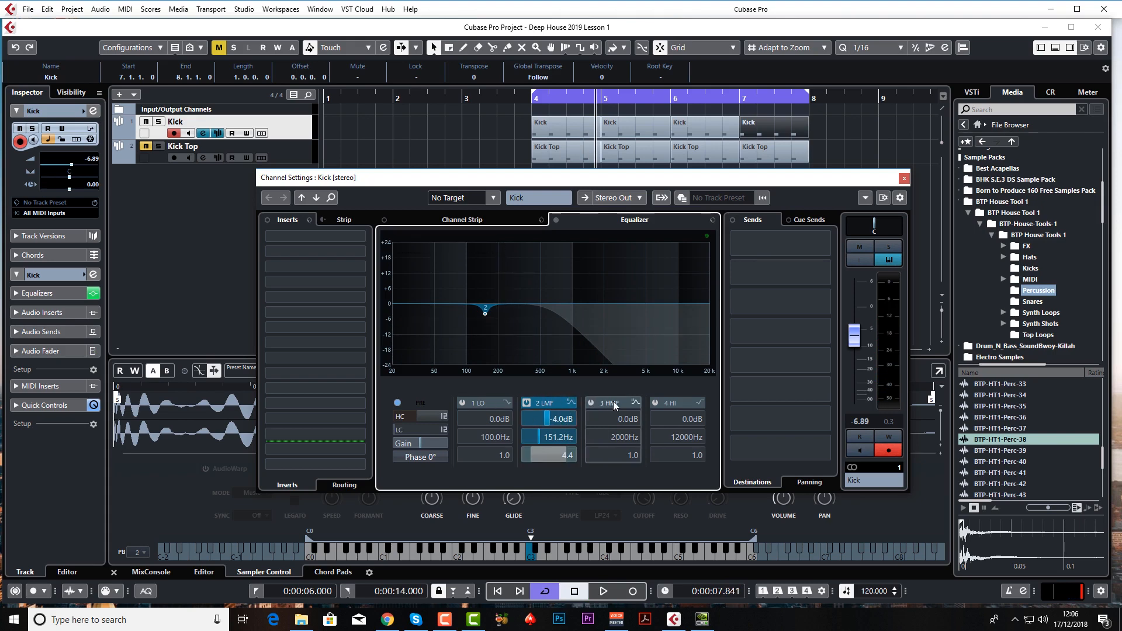
Step: Enable EQ band 3 with a 7.8 dB boost at 525.9 Hz and a Q of 5.0, and start the loop
click(592, 404)
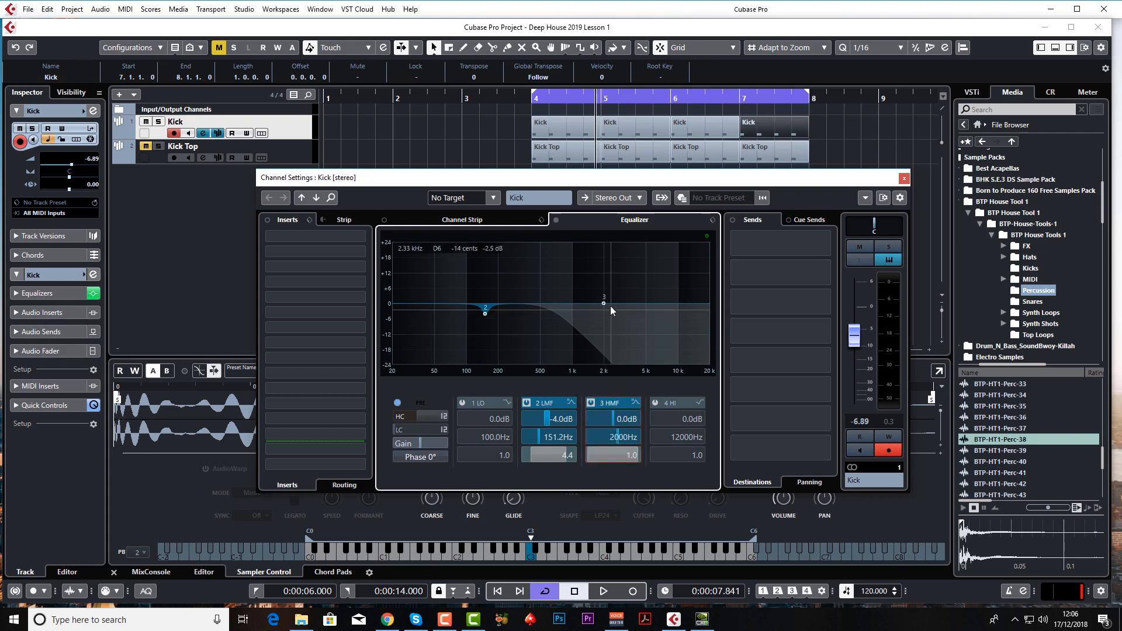
drag(608, 304, 542, 284)
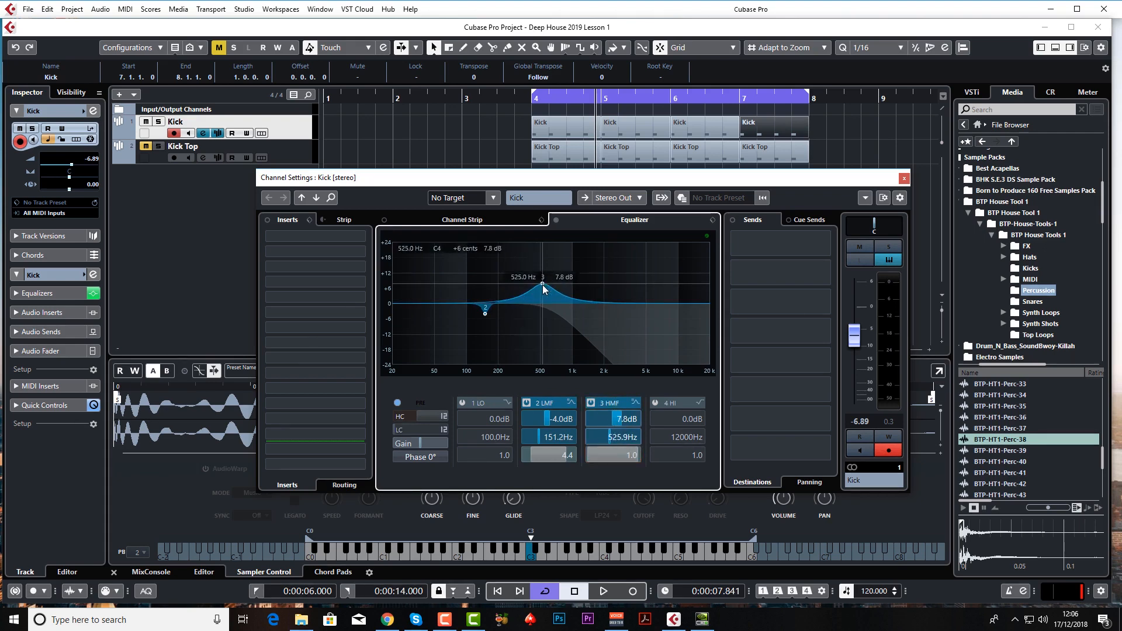
drag(621, 454, 623, 351)
key(space)
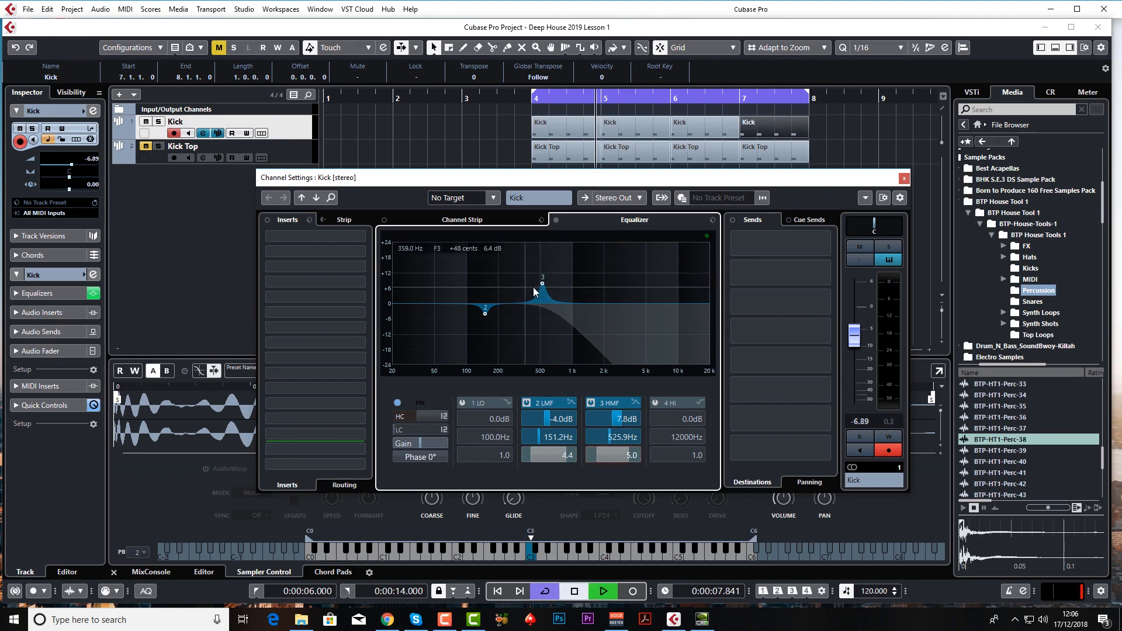
Step: Sweep band 3 down to 103.2 Hz, narrow its Q to 8.6 and set its gain to -4.3 dB
drag(543, 285, 467, 279)
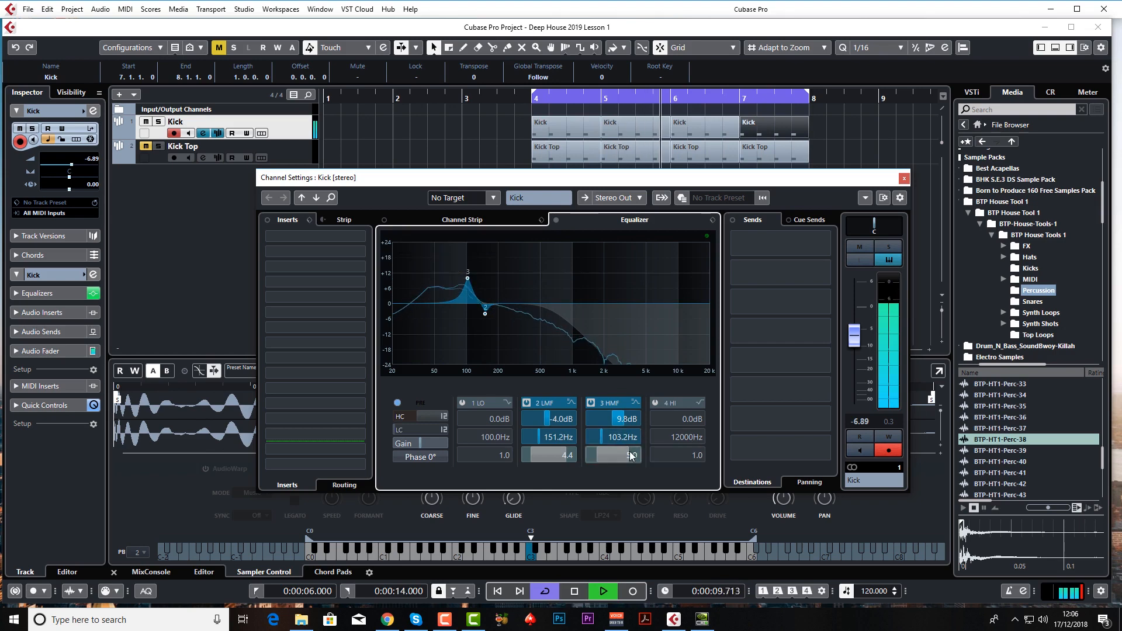
drag(597, 453, 623, 458)
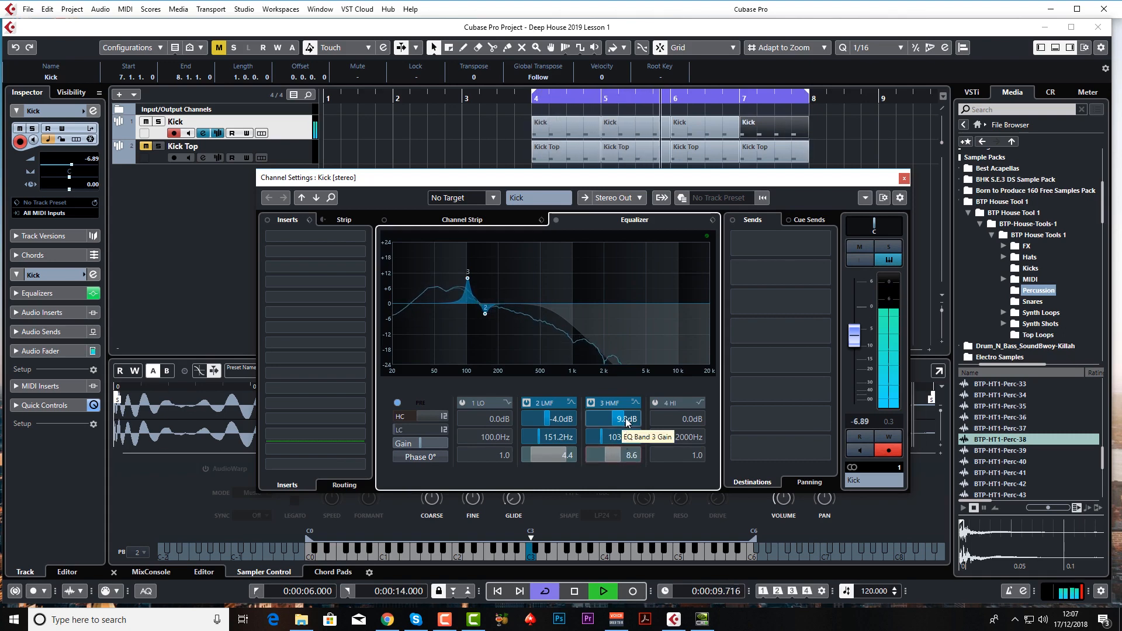
drag(604, 418, 592, 422)
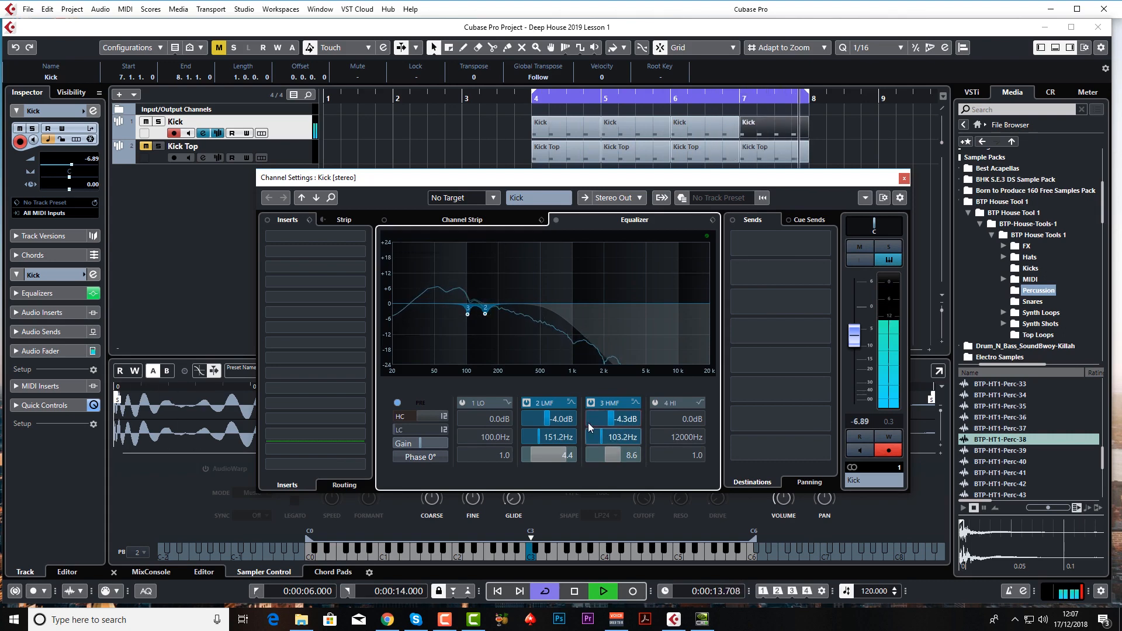
key(space)
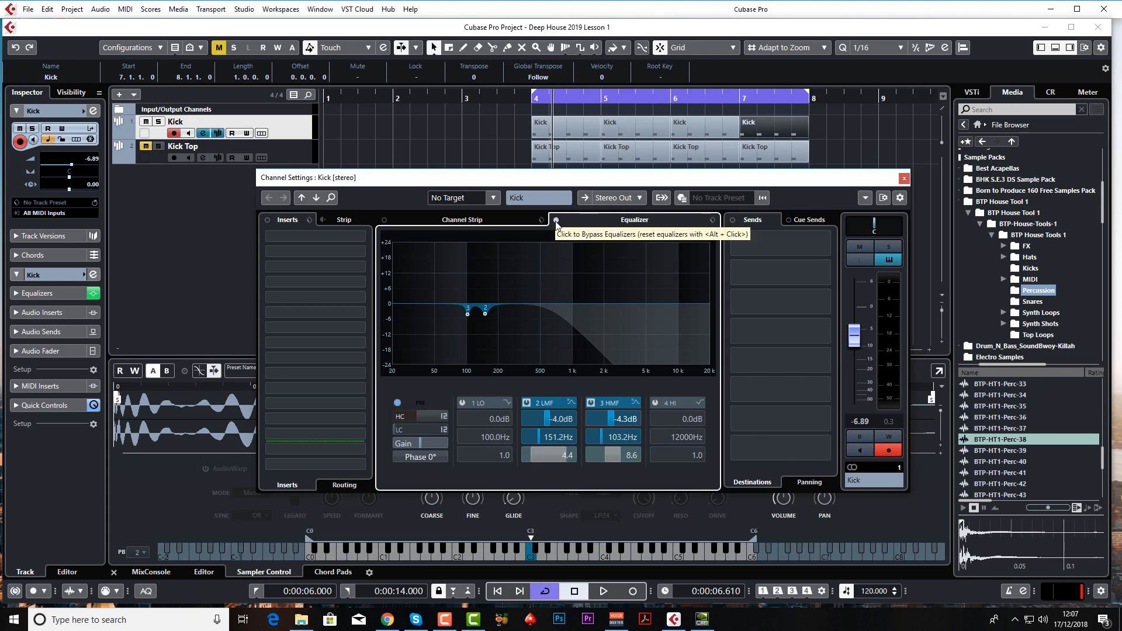
Step: Play the loop with the Kick equalizer bypassed and re-enabled to compare the sound
key(space)
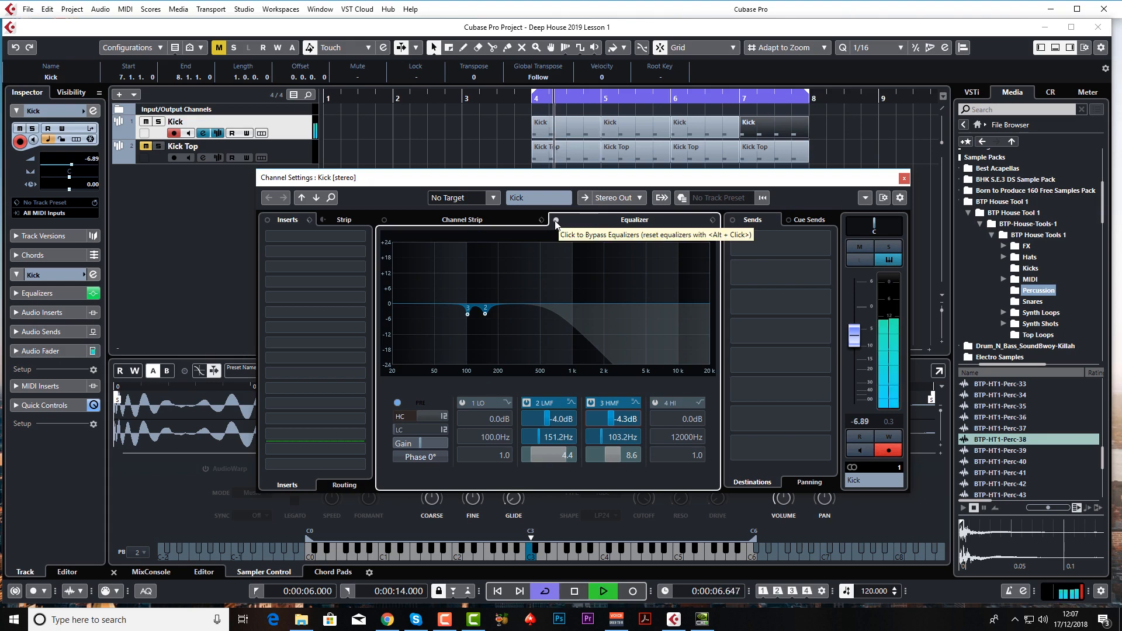
click(556, 220)
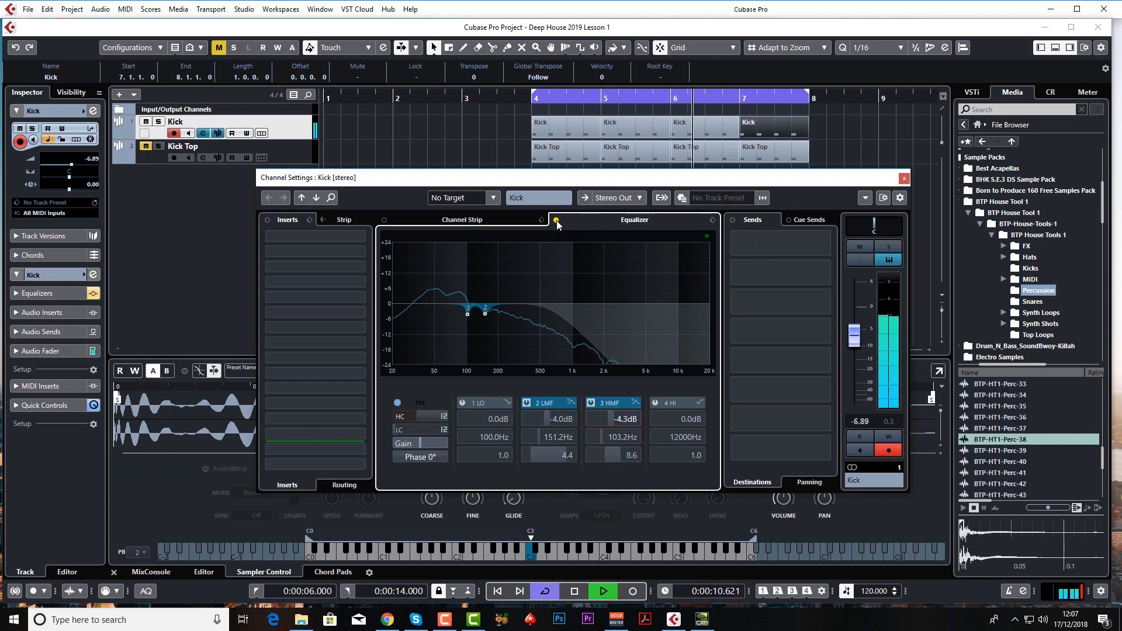
click(556, 221)
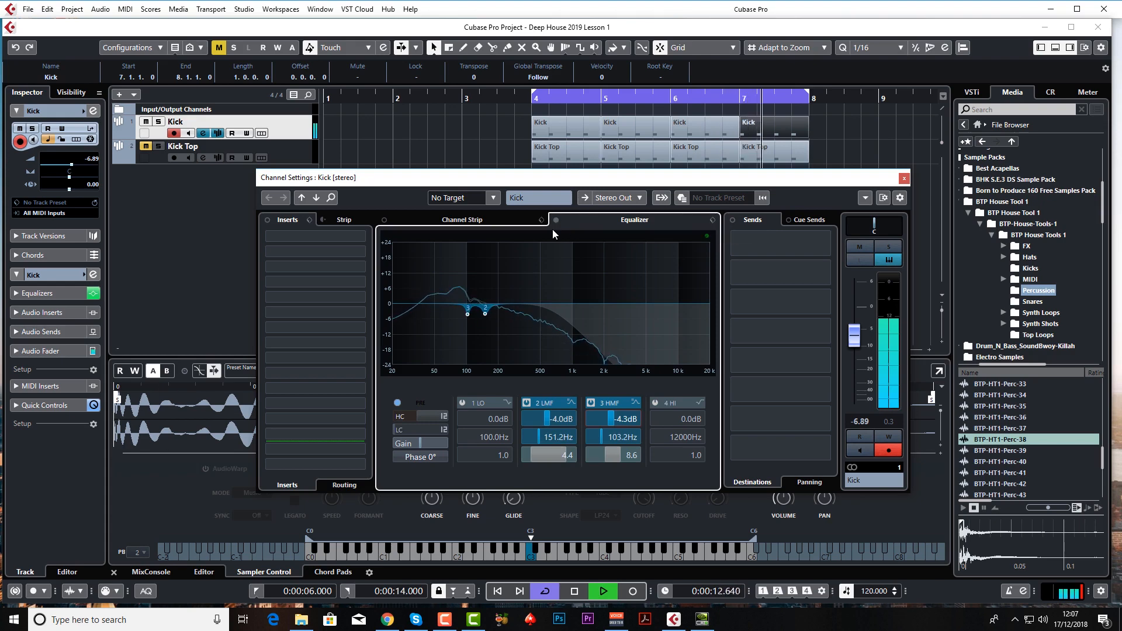
key(space)
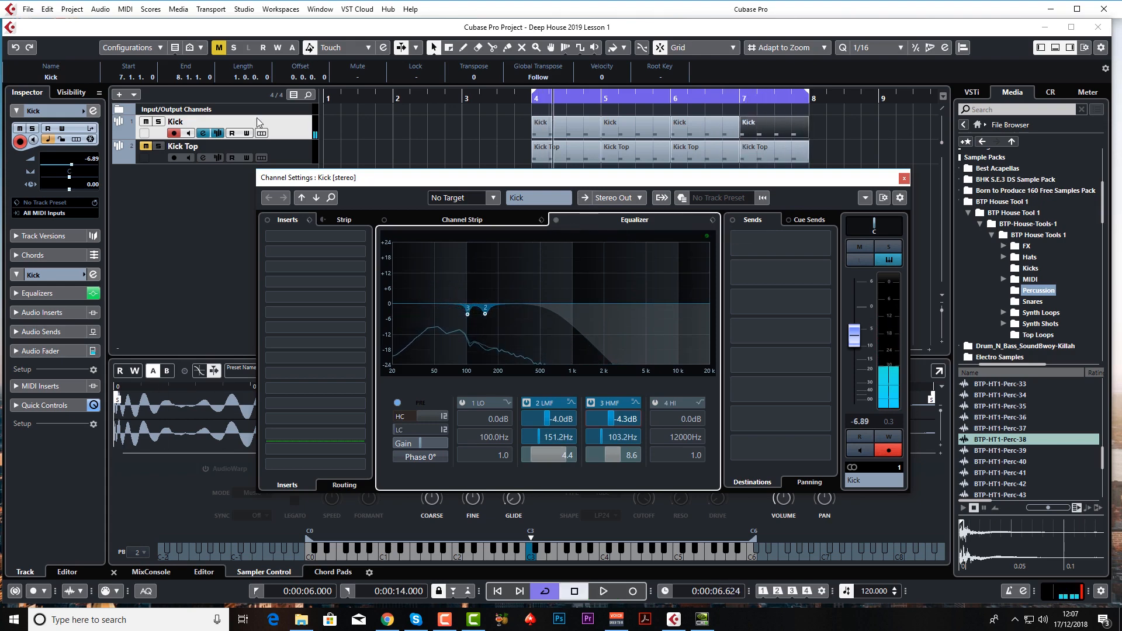
Step: Unmute Kick Top, play both kick layers together and close the Kick channel settings
click(146, 148)
key(space)
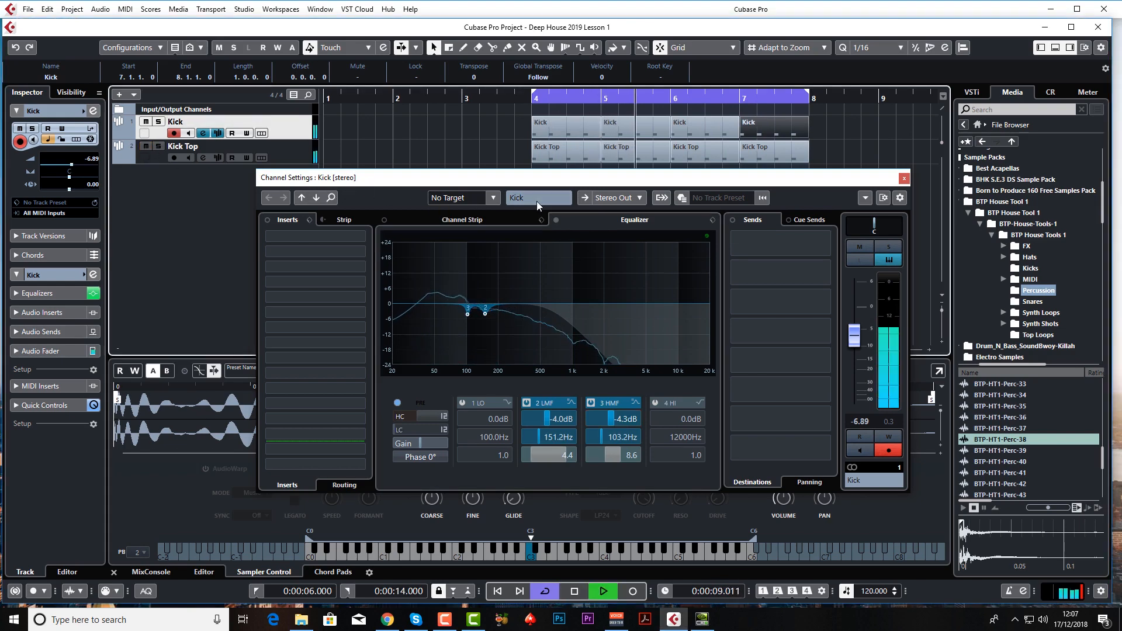
click(904, 178)
Step: Lower the Kick Top track's volume to -10.3 dB and compare the loop with that layer muted and unmuted
click(286, 161)
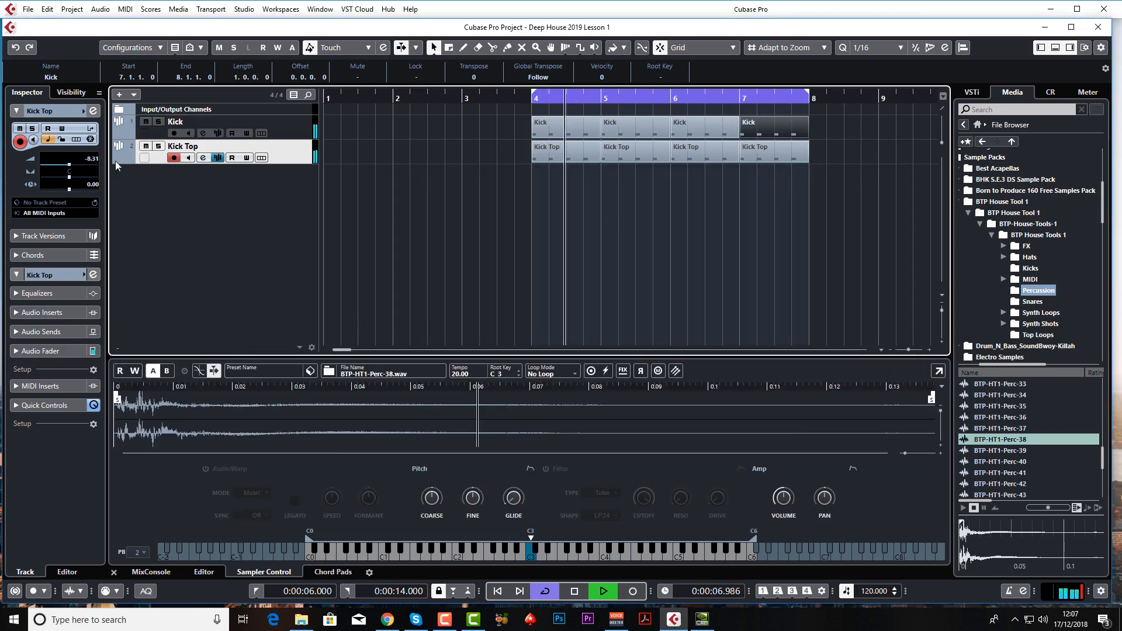
drag(67, 165, 66, 165)
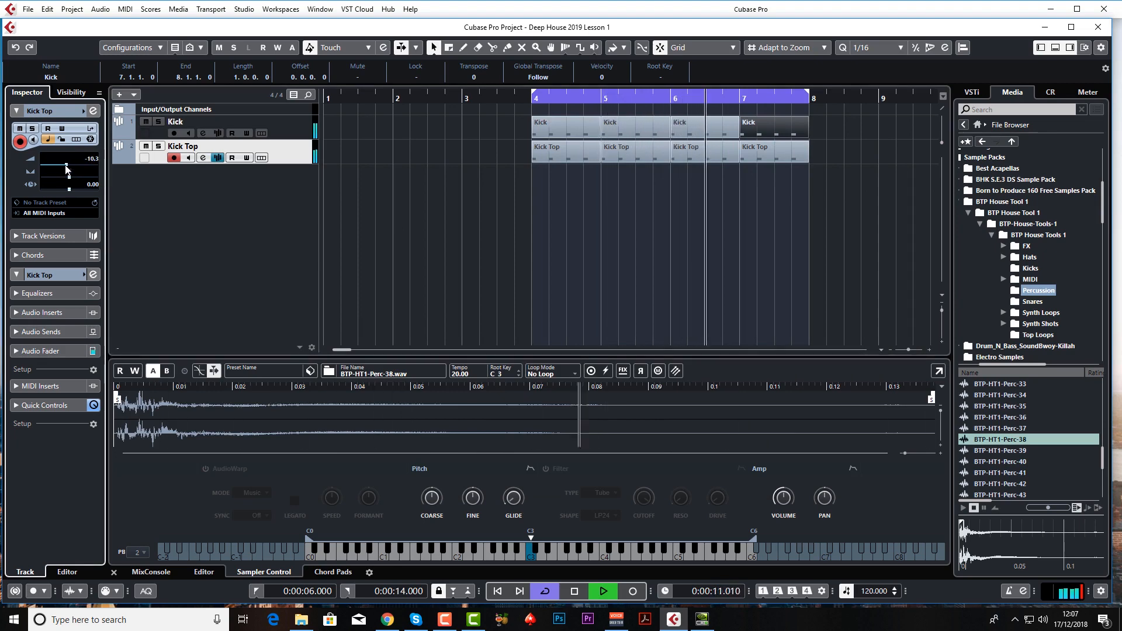
click(146, 146)
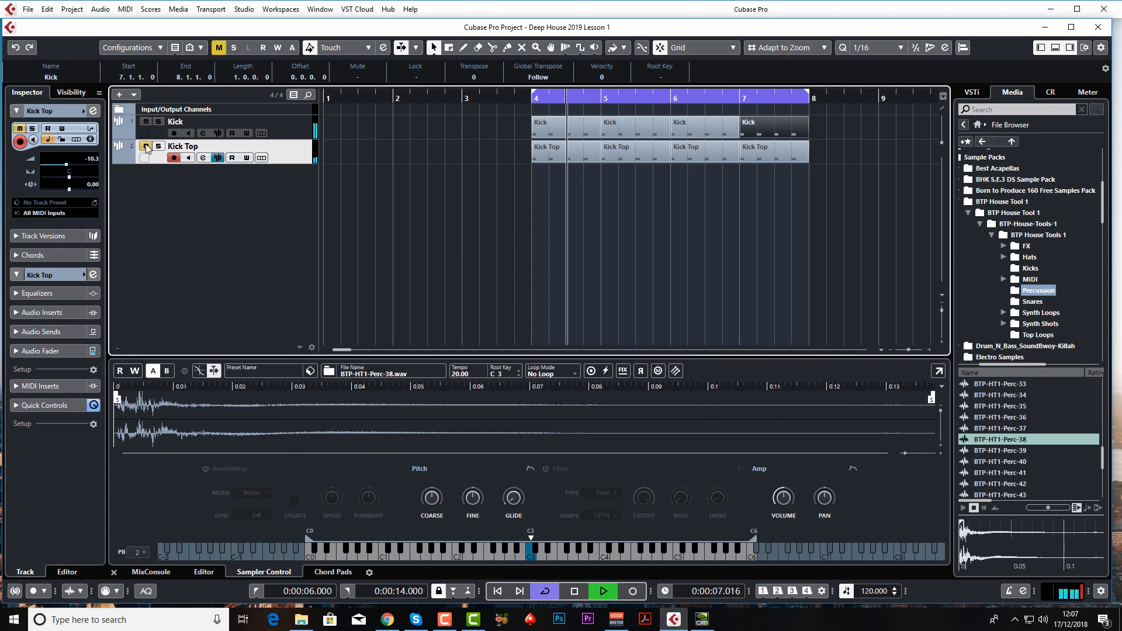
click(145, 146)
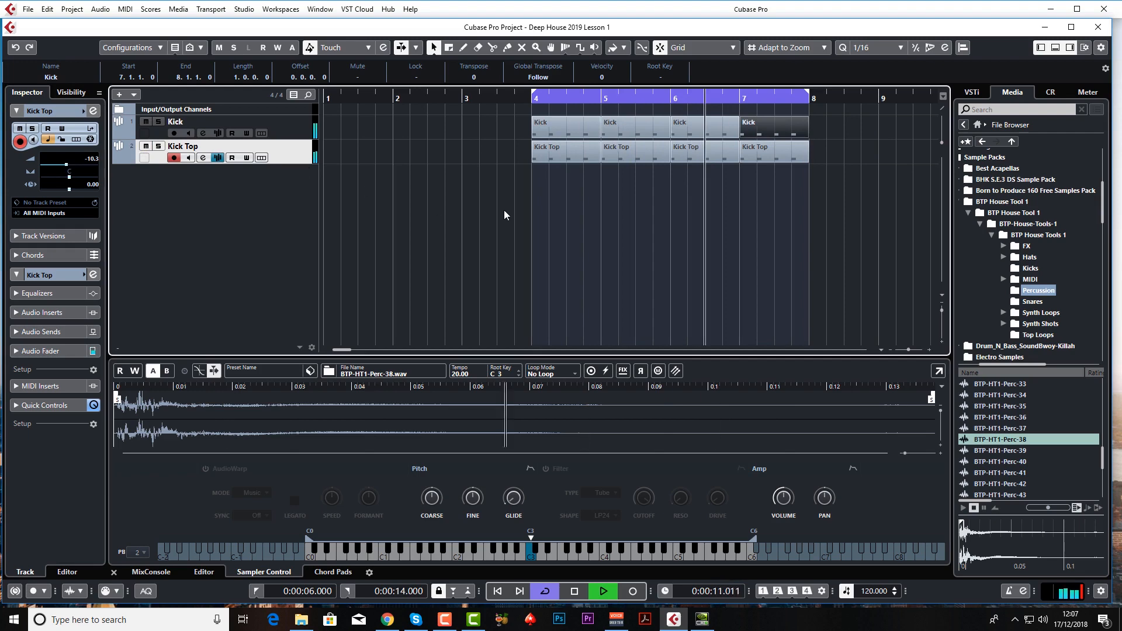
key(space)
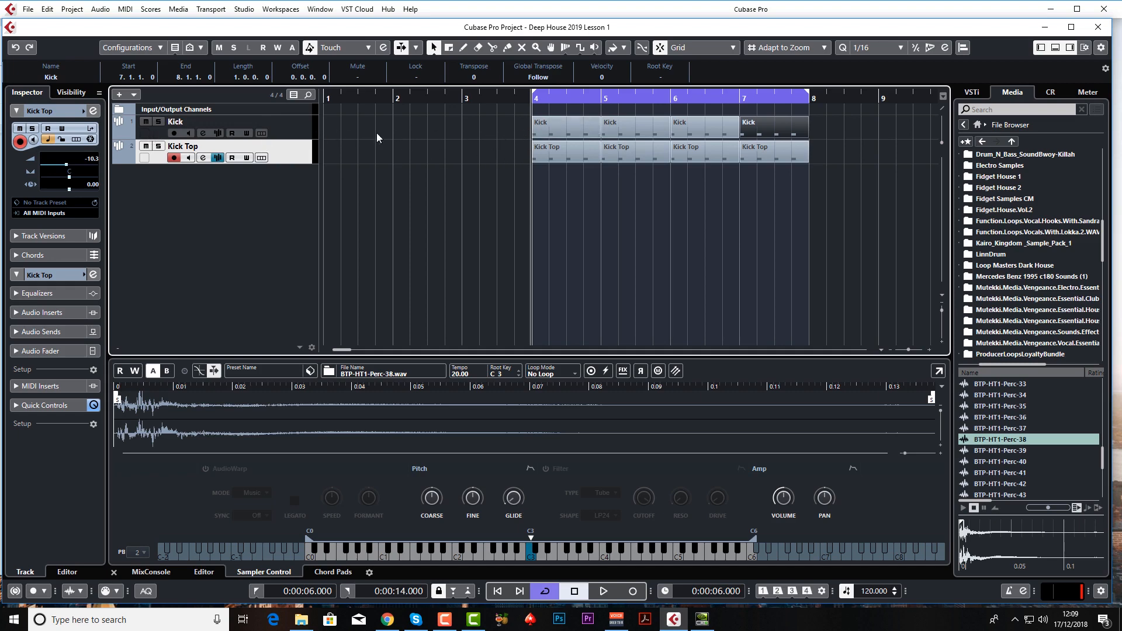
Step: Colour the Kick and Kick Top tracks red
click(289, 128)
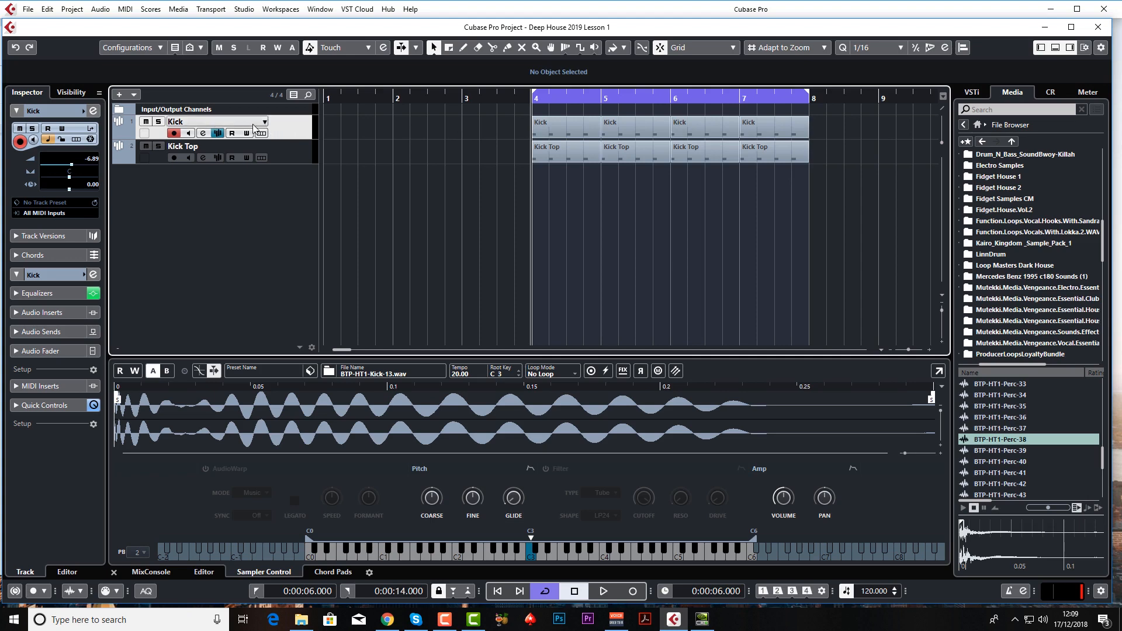
click(624, 48)
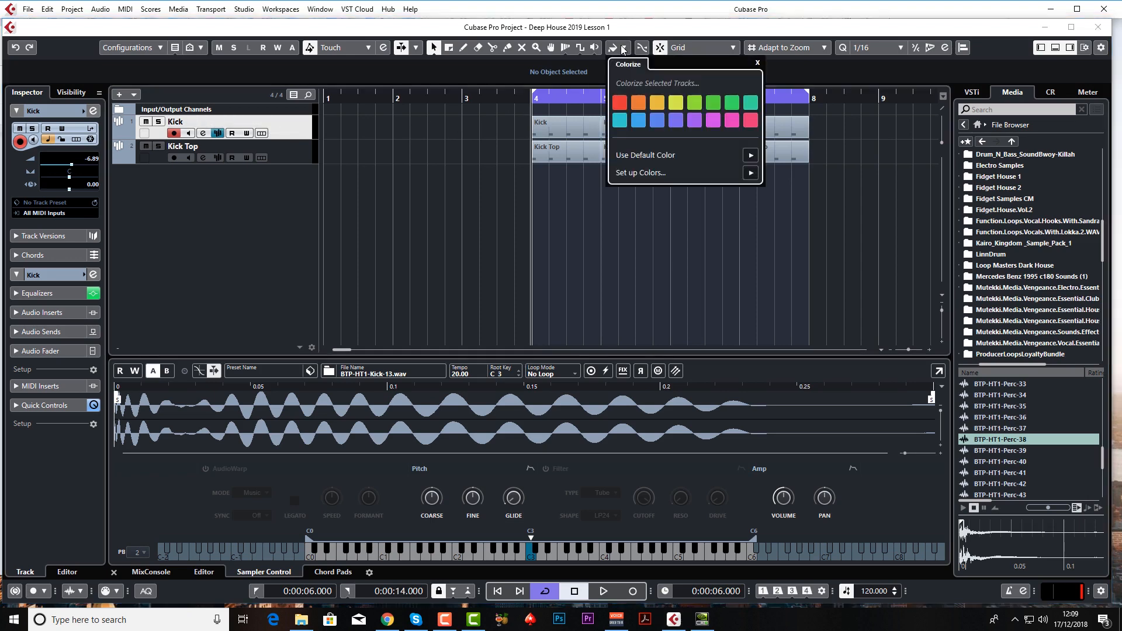
click(620, 104)
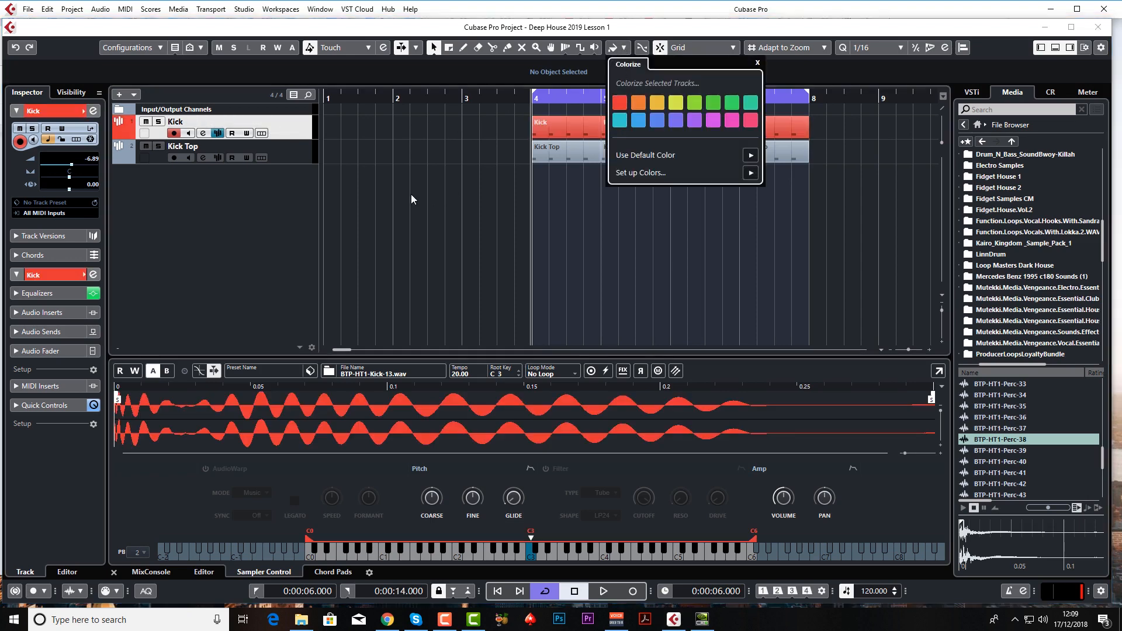
click(299, 151)
click(303, 153)
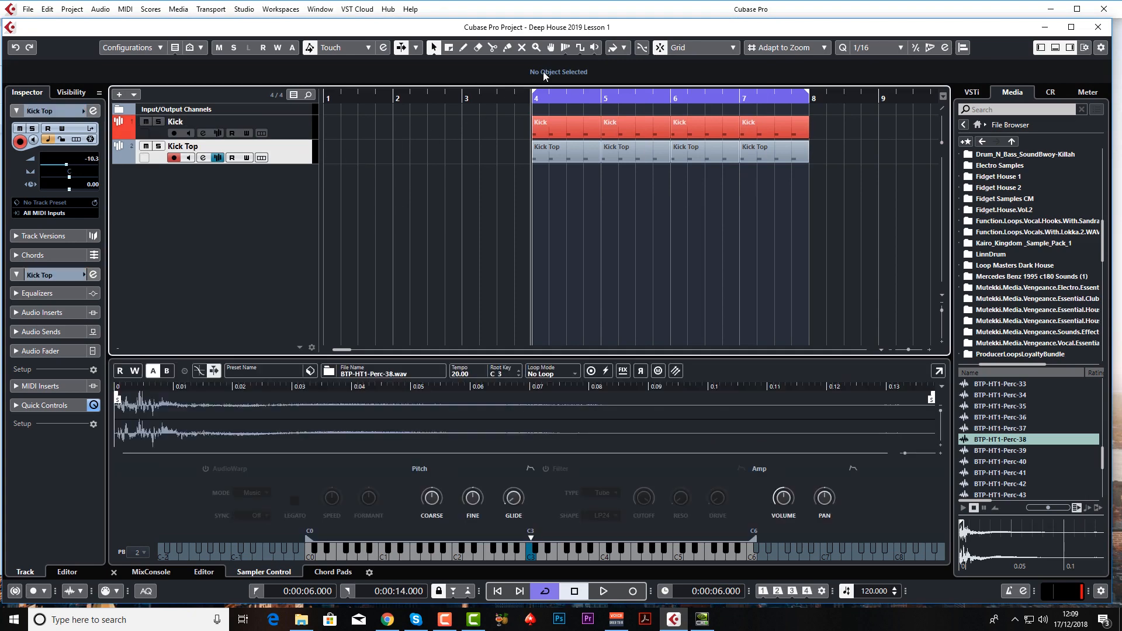
click(616, 49)
click(622, 106)
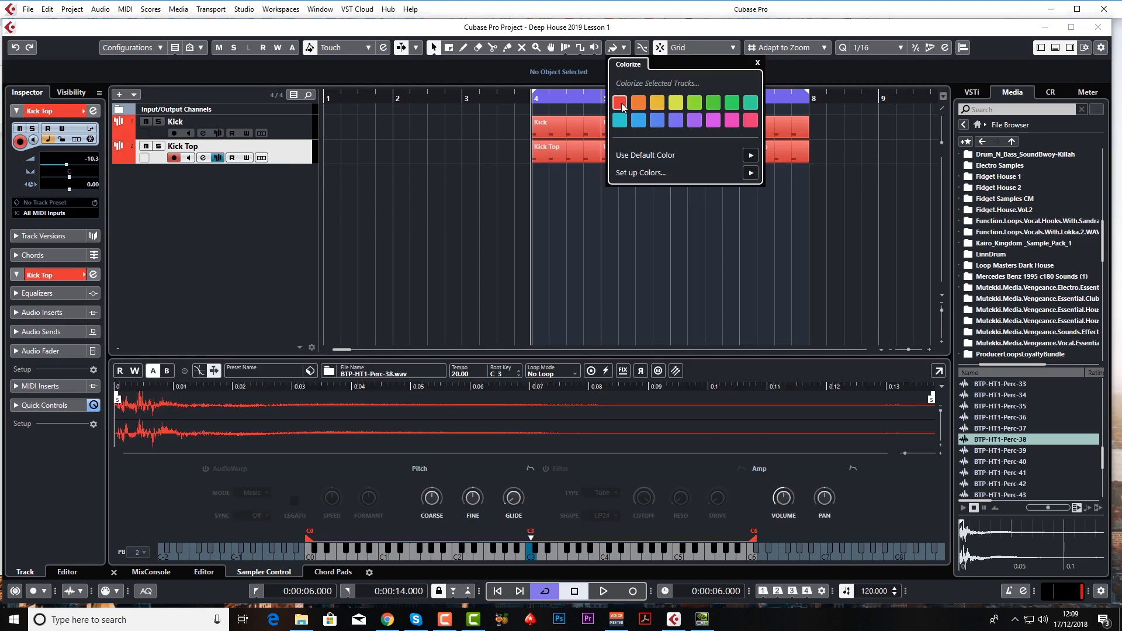
click(381, 167)
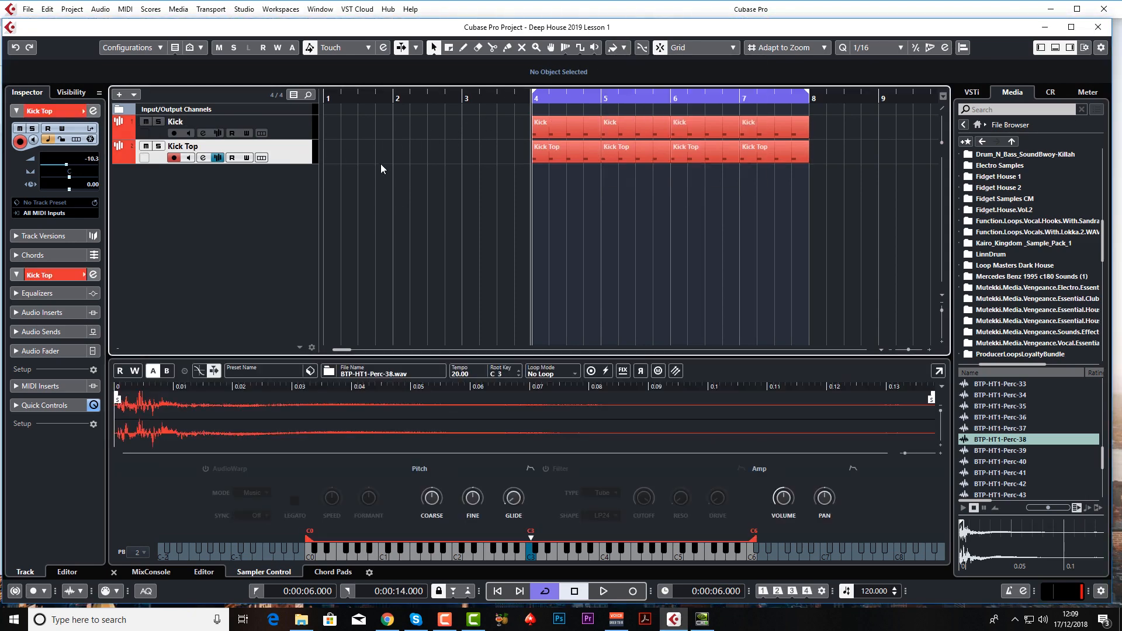